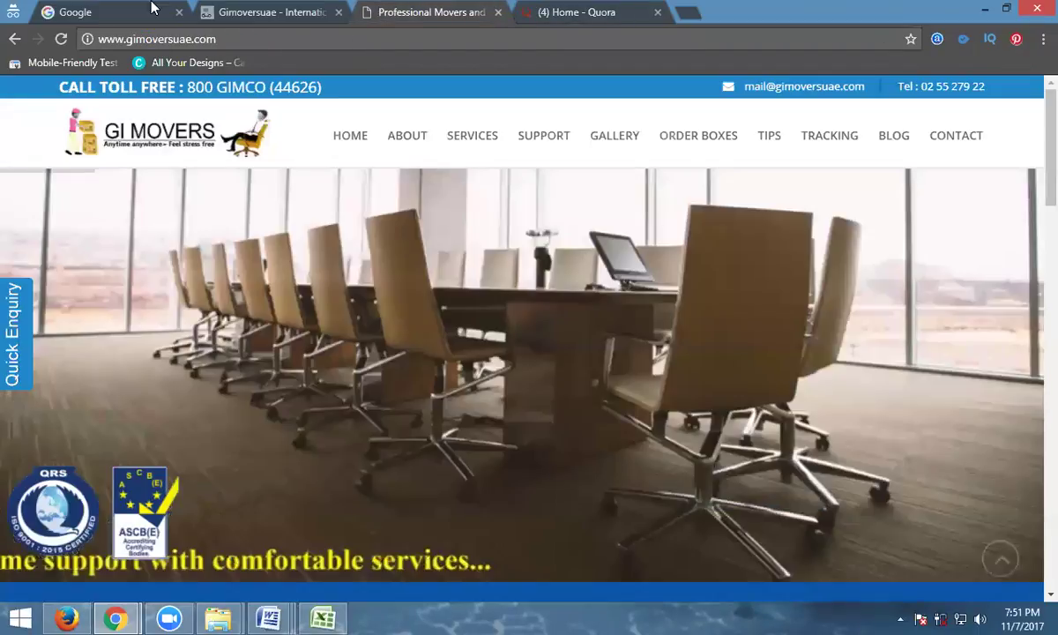
Search Google for "movers in dubai quora".
{"action": "left_click", "coordinate": [124, 13]}
{"action": "type", "text": "mo"}
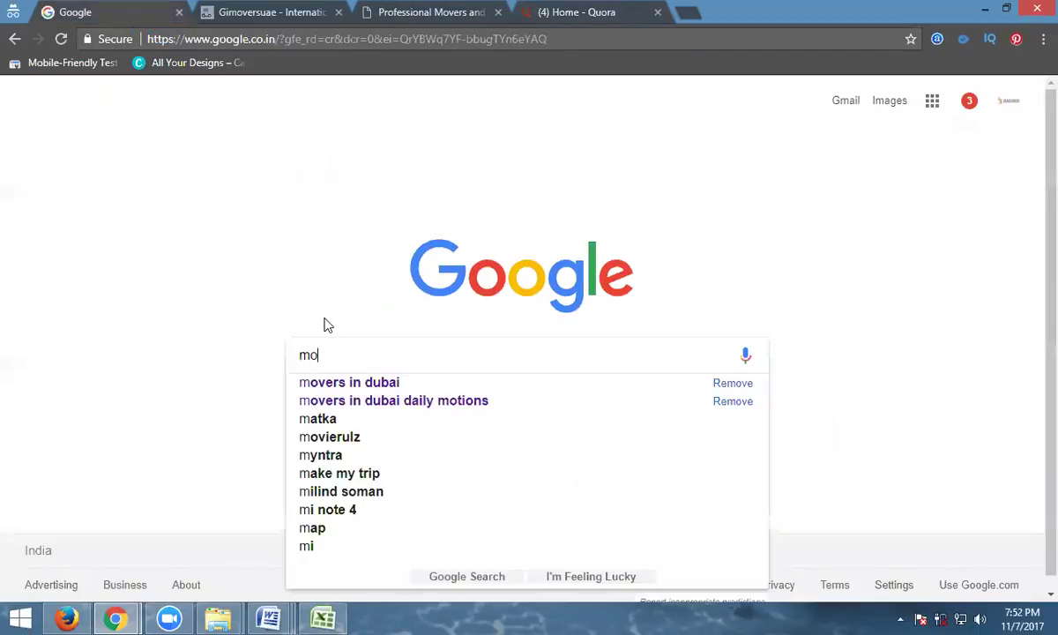
{"action": "type", "text": "vers in dubai"}
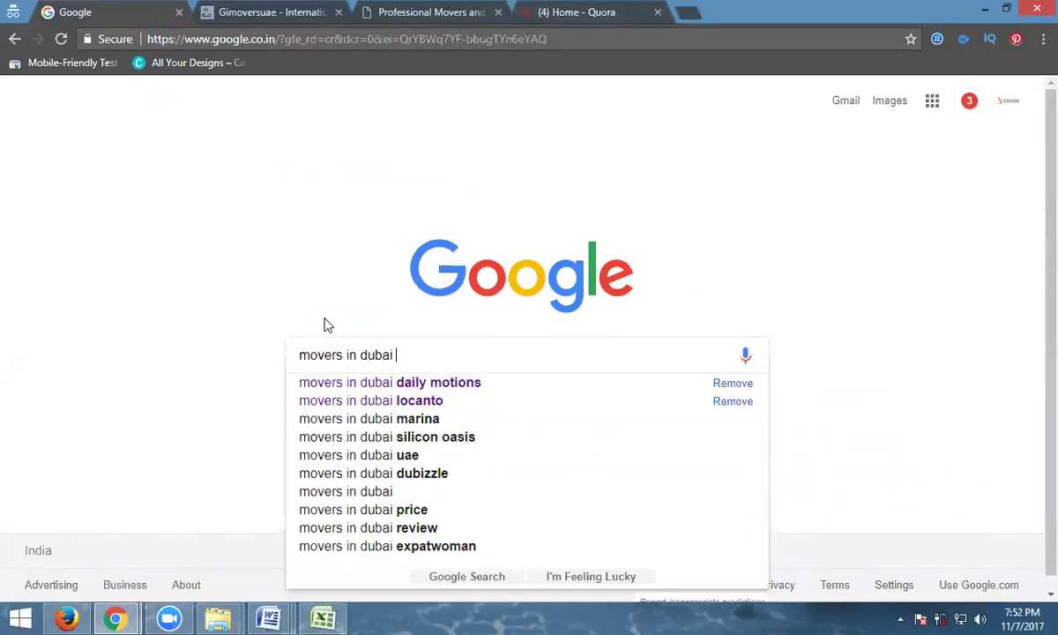
{"action": "type", "text": " quora"}
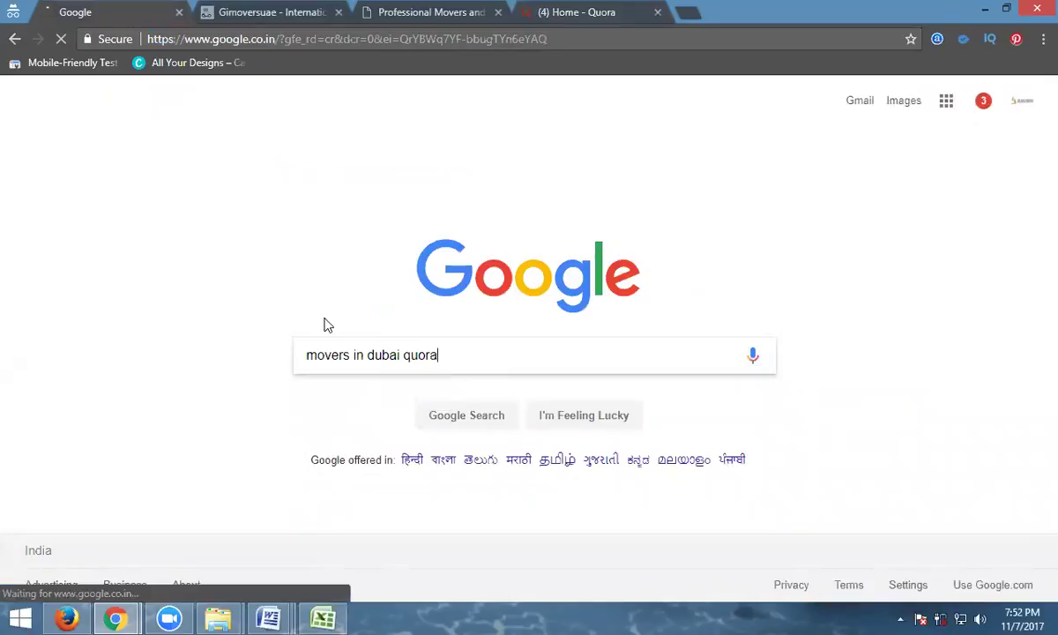
{"action": "key", "text": "Return"}
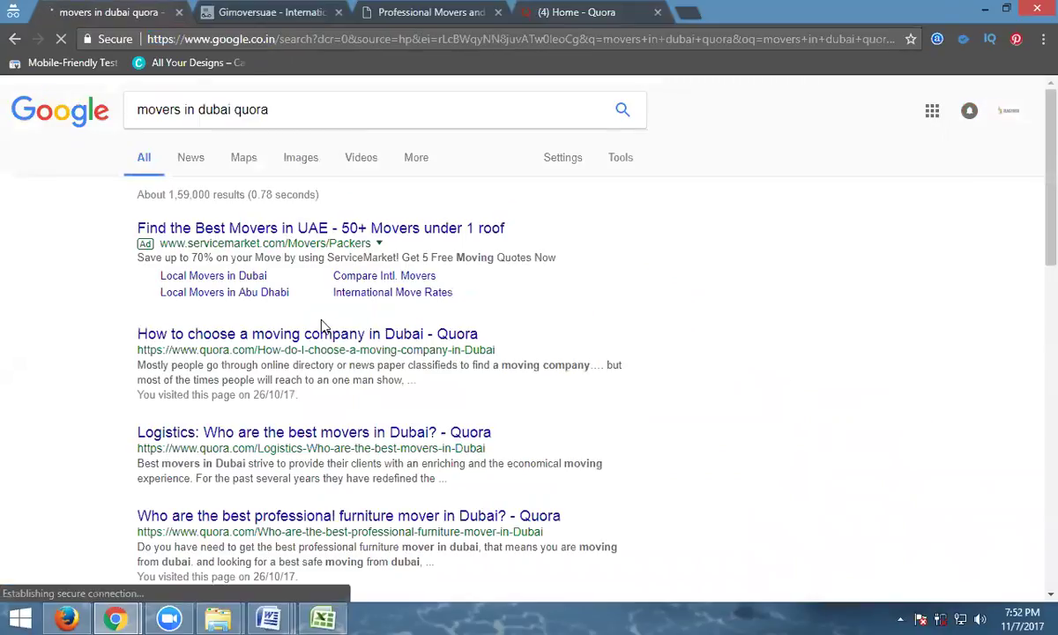
Open the Quora result "How to choose a moving company in Dubai" in a new tab and bring it to the front.
{"action": "scroll", "coordinate": [100, 282], "scroll_direction": "down", "scroll_amount": 2}
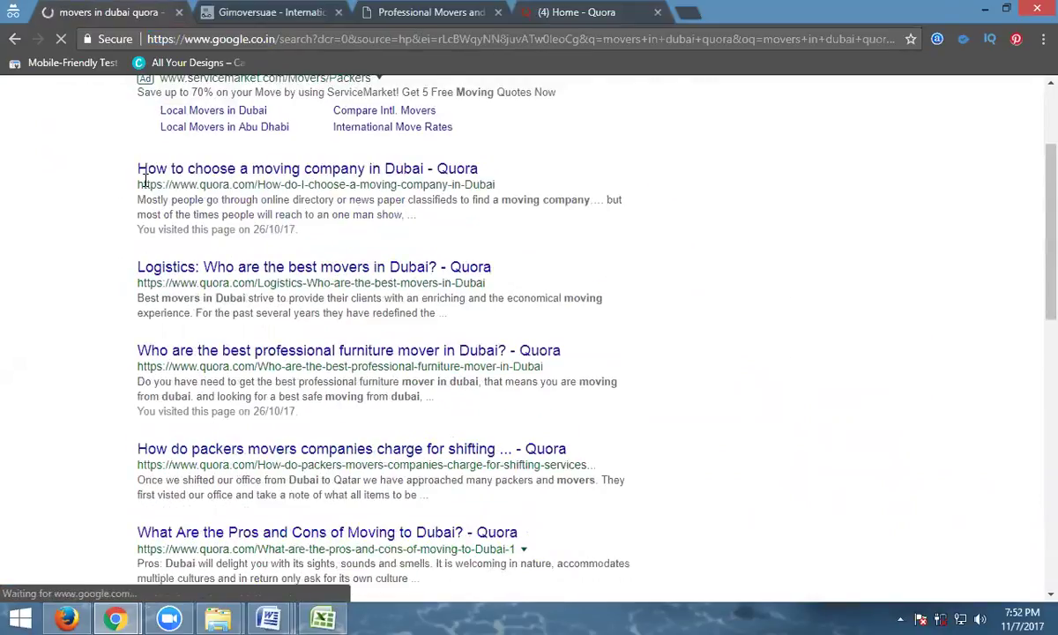
{"action": "left_click", "coordinate": [362, 176]}
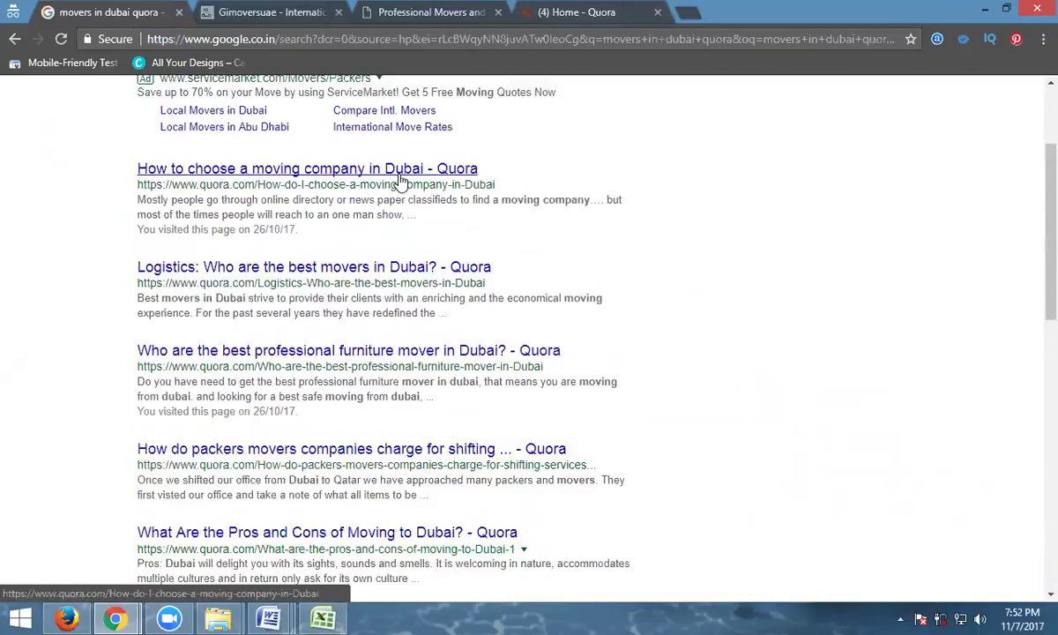
{"action": "left_click", "coordinate": [400, 179]}
{"action": "middle_click", "coordinate": [194, 171]}
{"action": "left_click_drag", "start_coordinate": [295, 17], "coordinate": [702, 11]}
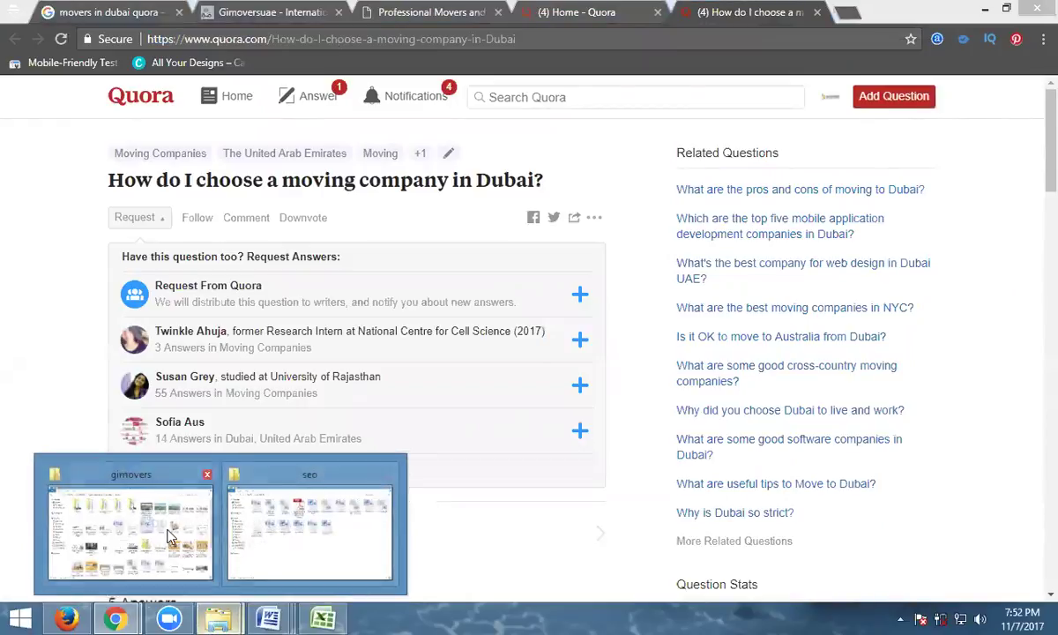
Switch to File Explorer and create a new Word document named "content small" in the gimovers folder.
{"action": "left_click", "coordinate": [128, 529]}
{"action": "scroll", "coordinate": [432, 414], "scroll_direction": "down", "scroll_amount": 3}
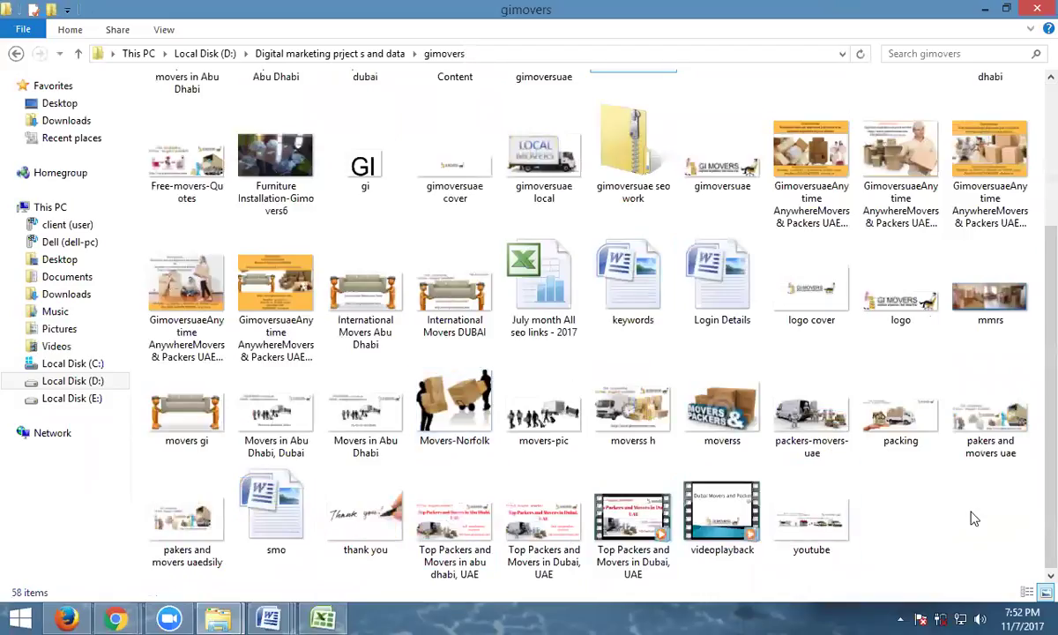
{"action": "right_click", "coordinate": [960, 520]}
{"action": "mouse_move", "coordinate": [880, 479]}
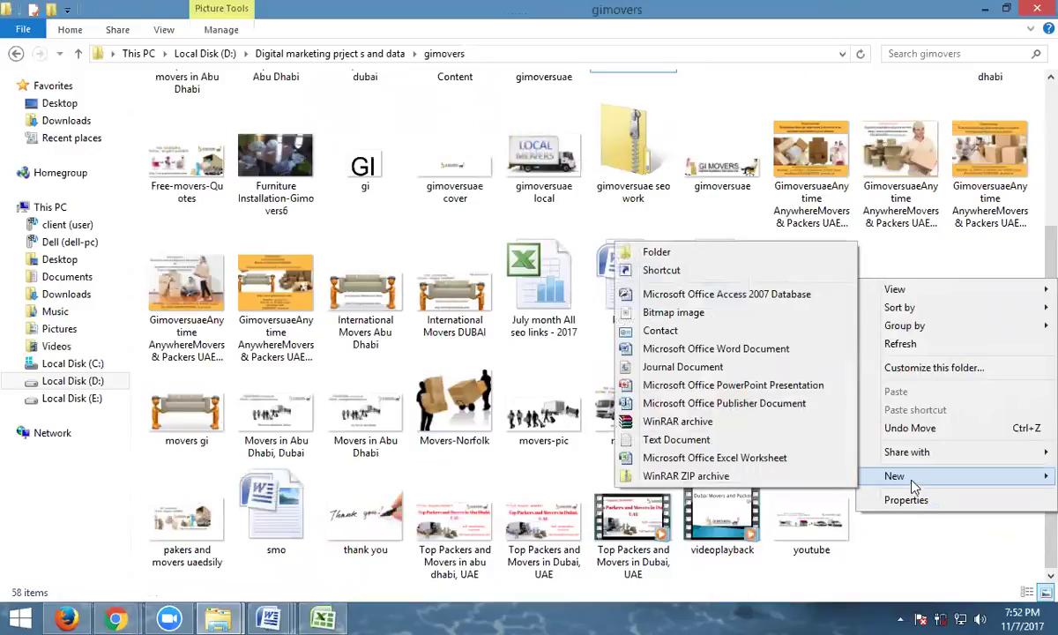
{"action": "left_click", "coordinate": [668, 349]}
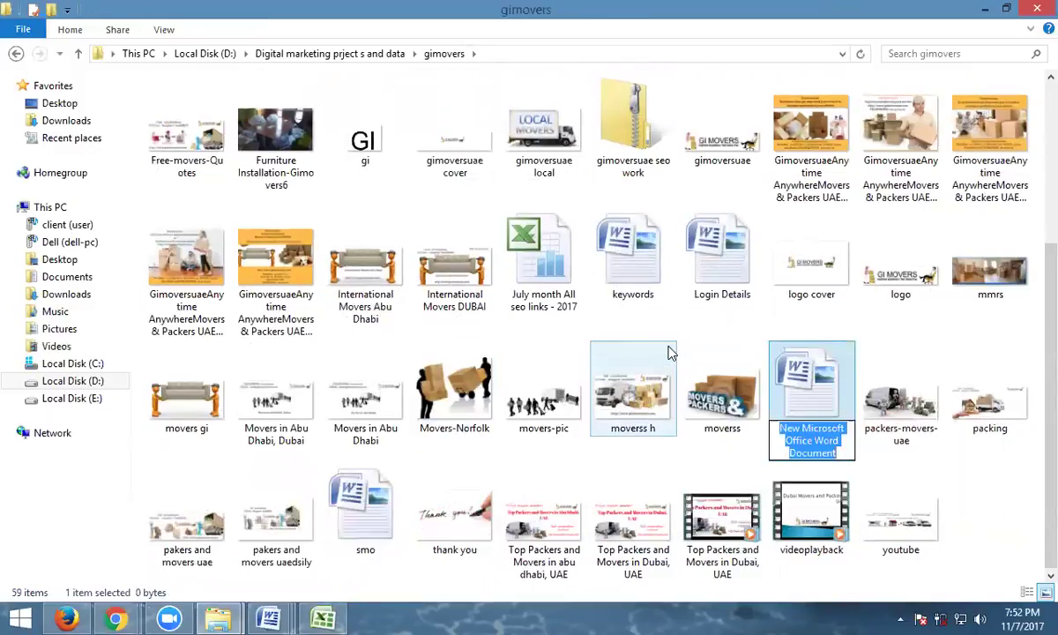
{"action": "type", "text": "content"}
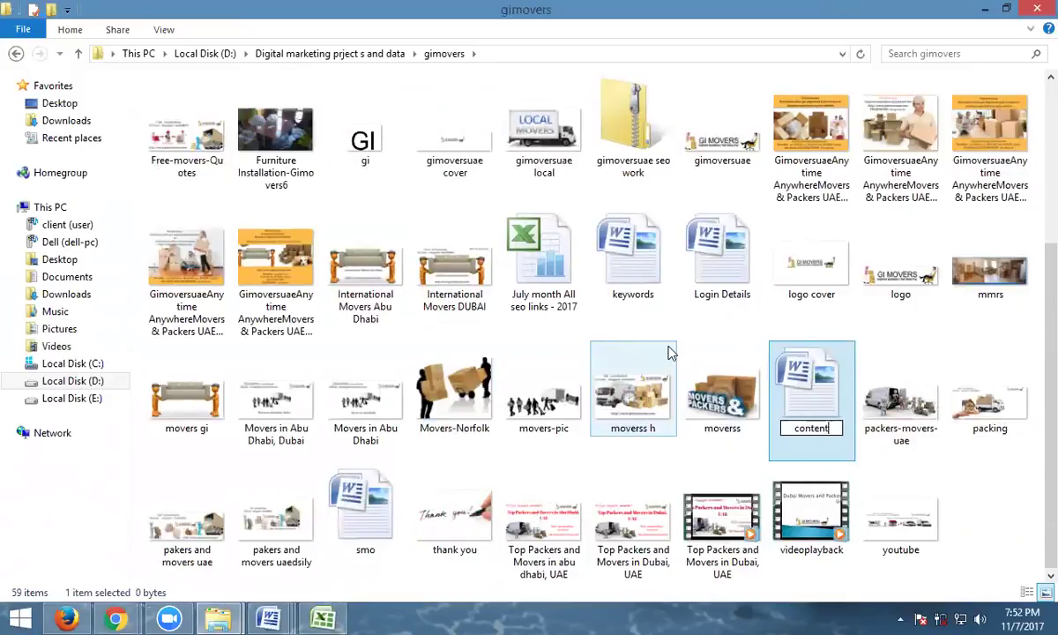
{"action": "type", "text": " small"}
{"action": "key", "text": "Return"}
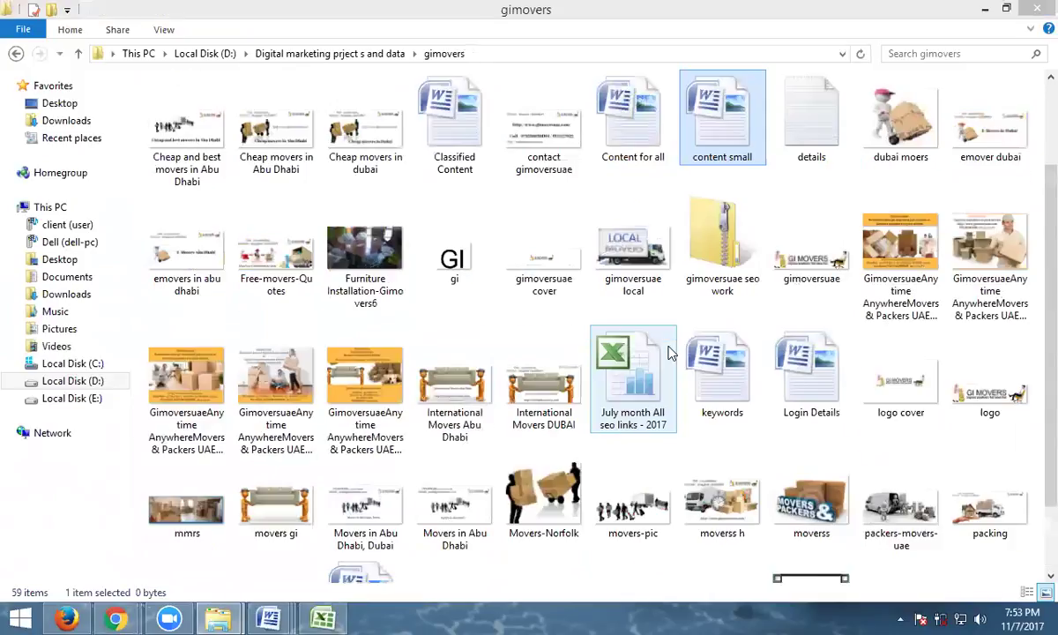
Switch to Word and copy the opening question about hiring packers and movers from "Content for all" into the "content small" document.
{"action": "key", "text": "alt+Tab"}
{"action": "mouse_move", "coordinate": [269, 618]}
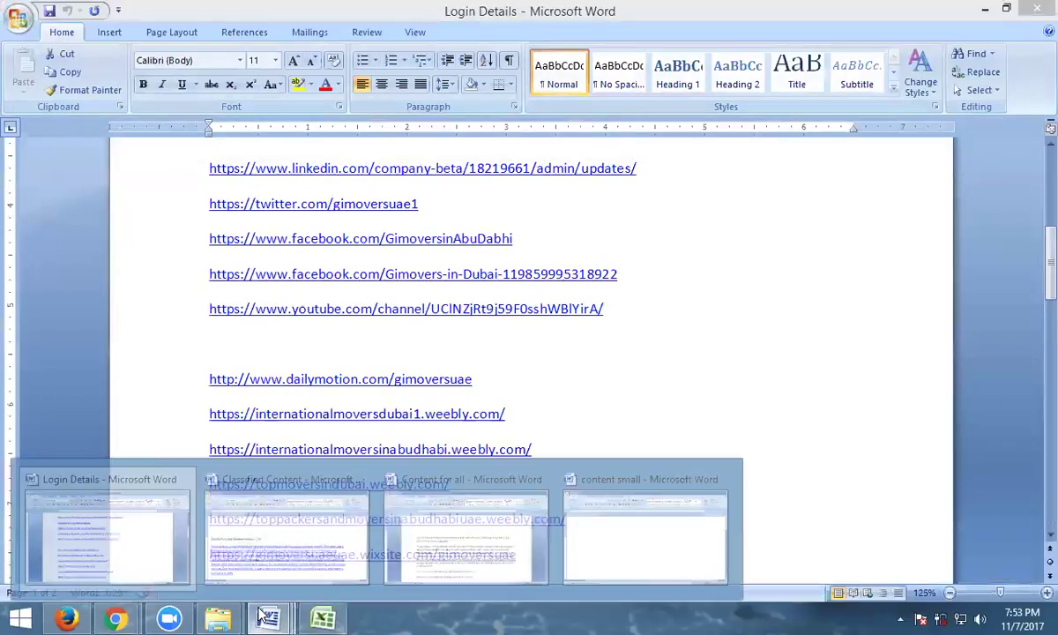
{"action": "left_click", "coordinate": [433, 536]}
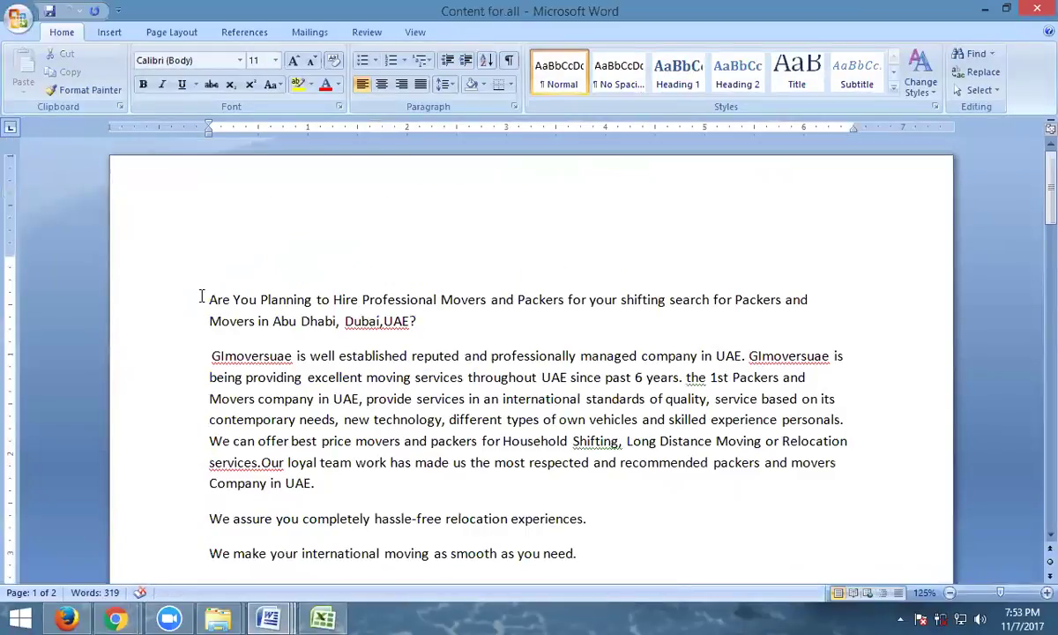
{"action": "left_click_drag", "start_coordinate": [206, 297], "coordinate": [425, 328]}
{"action": "key", "text": "ctrl+c"}
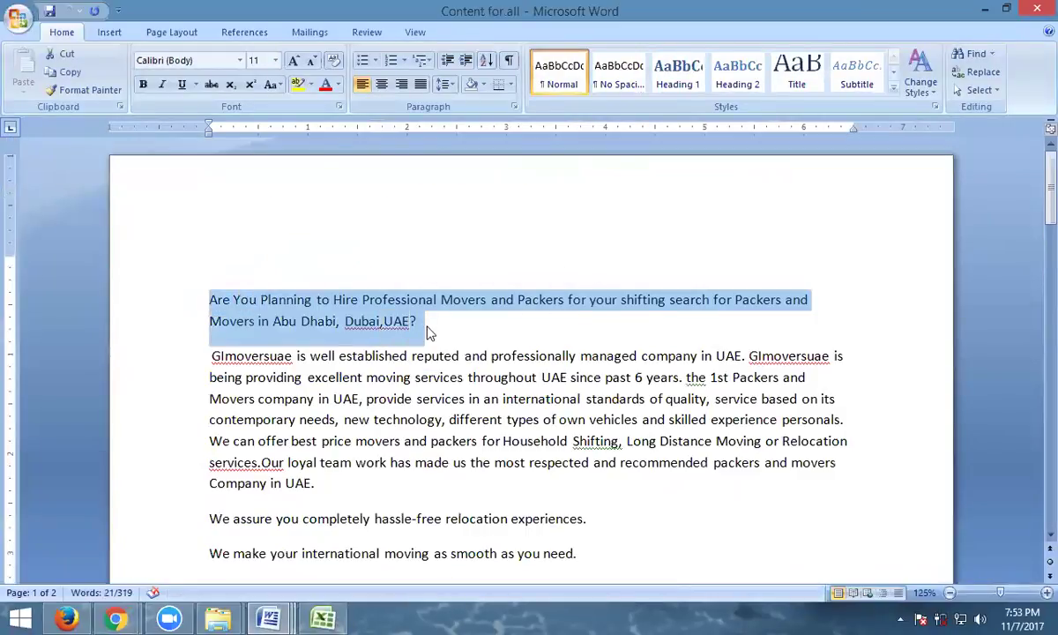
{"action": "left_click", "coordinate": [268, 617]}
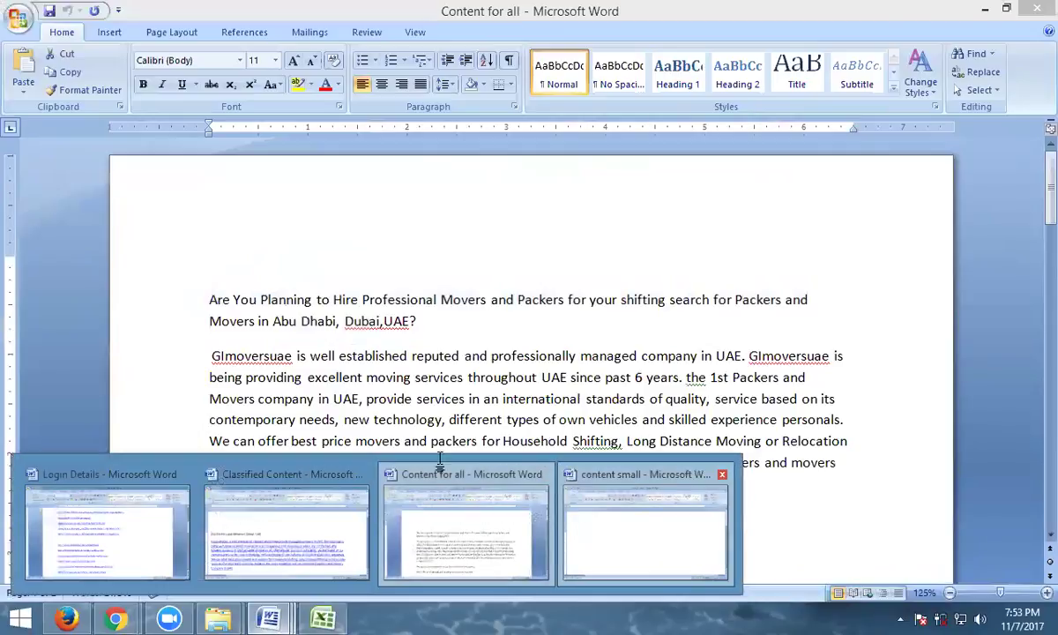
{"action": "left_click", "coordinate": [649, 527]}
{"action": "key", "text": "ctrl+v"}
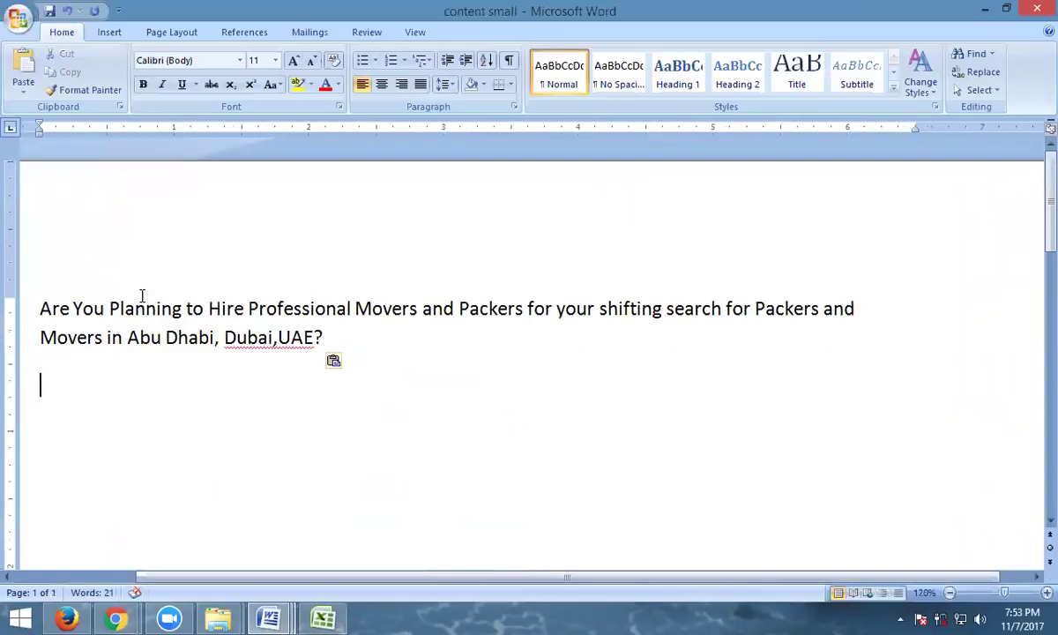
Shorten the pasted question by replacing "Planning to Hire Professional Movers and Packers for your shifting search" with "Looking".
{"action": "left_click_drag", "start_coordinate": [109, 307], "coordinate": [721, 306]}
{"action": "type", "text": "Loo"}
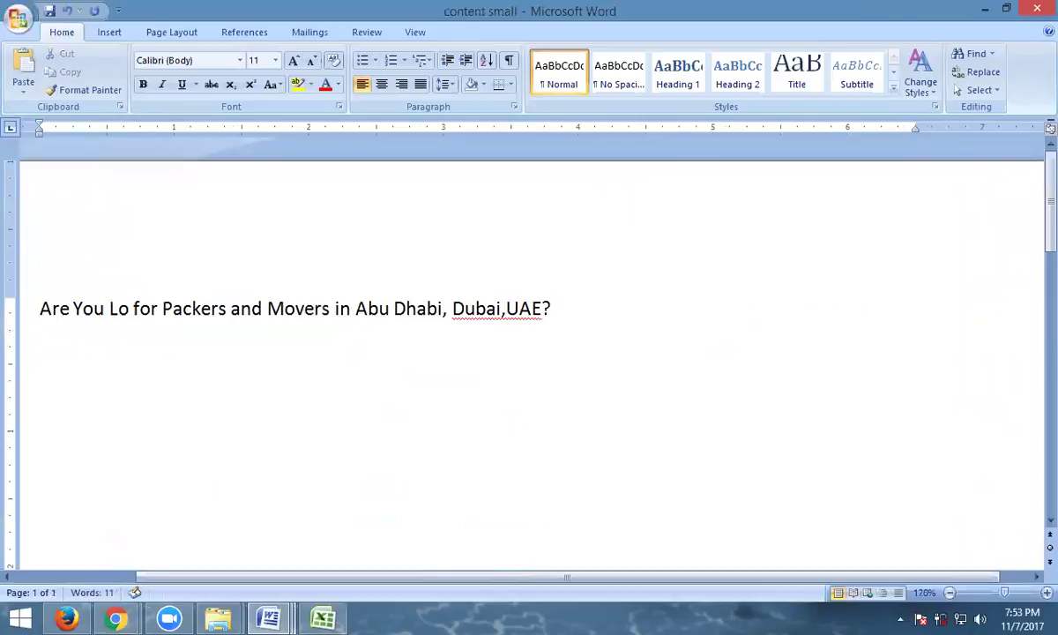
{"action": "type", "text": "king"}
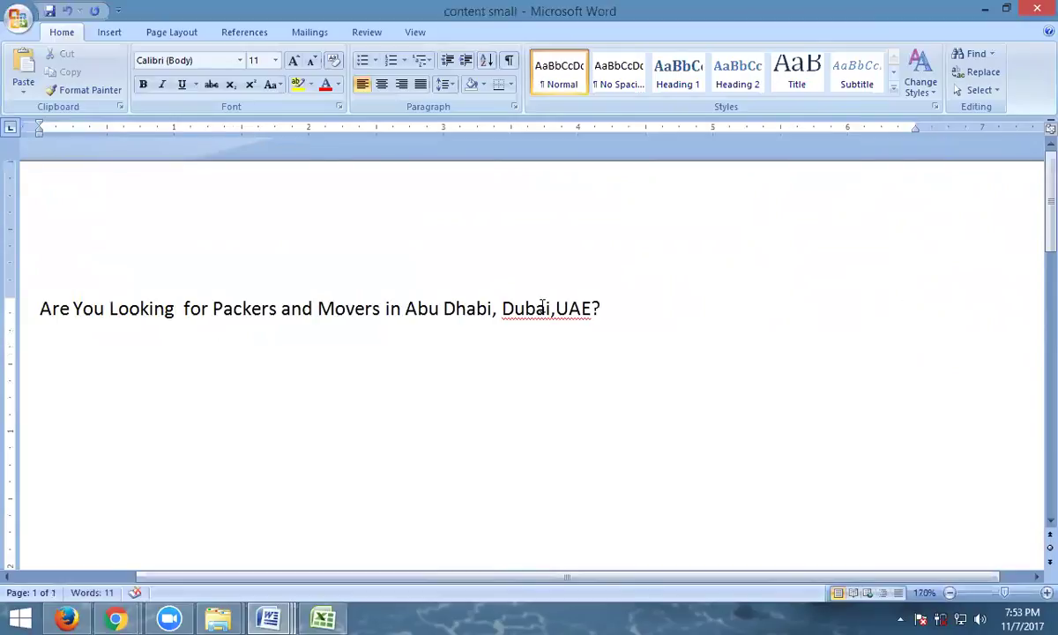
{"action": "left_click_drag", "start_coordinate": [499, 307], "coordinate": [416, 316]}
{"action": "key", "text": "ctrl+c"}
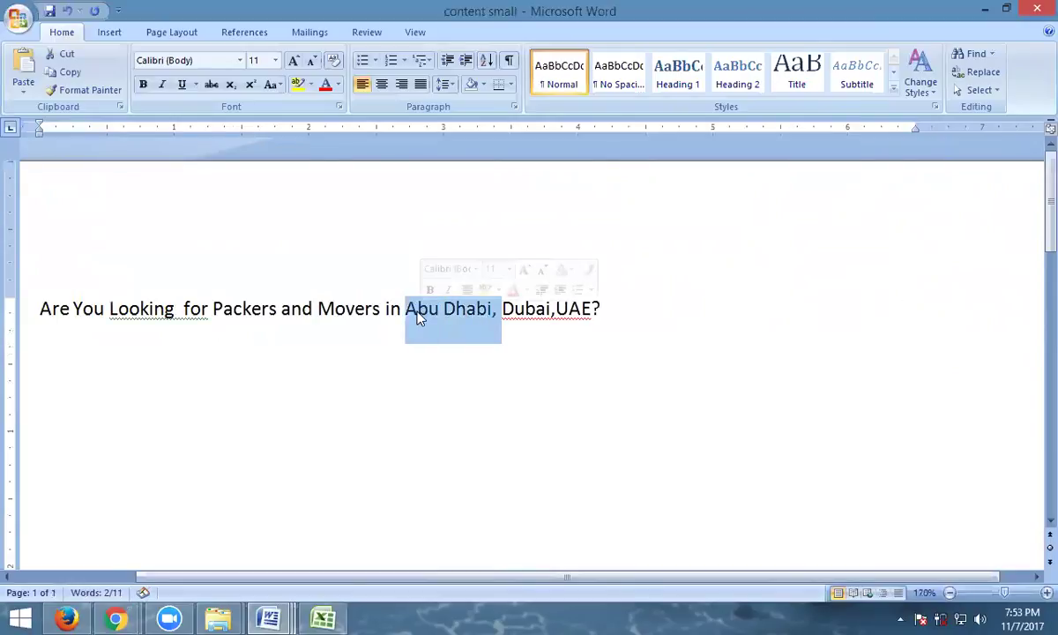
{"action": "key", "text": "Delete"}
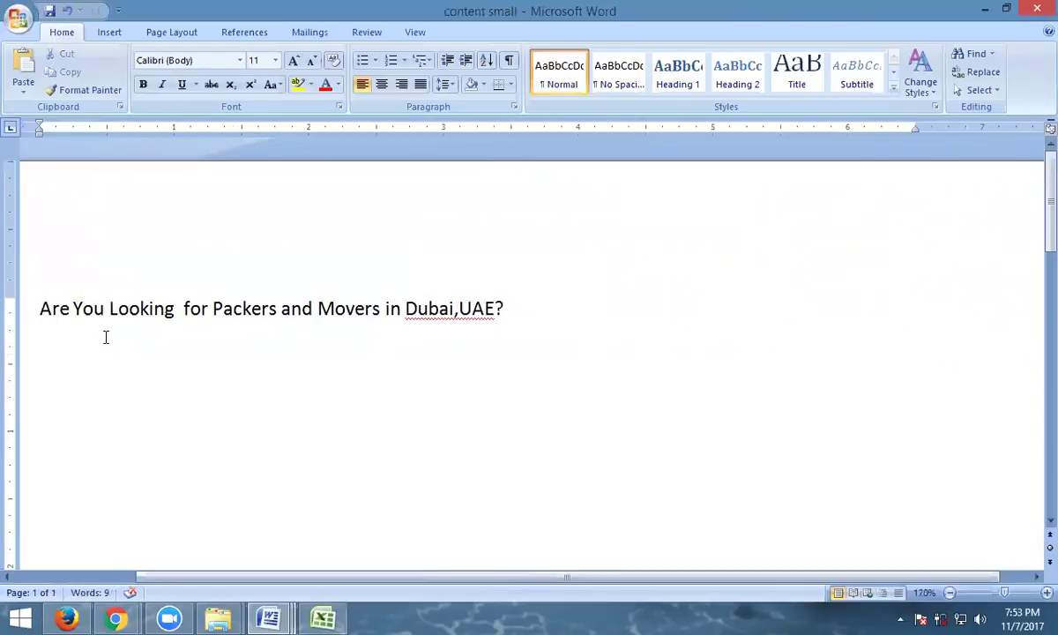
{"action": "key", "text": "ctrl+v"}
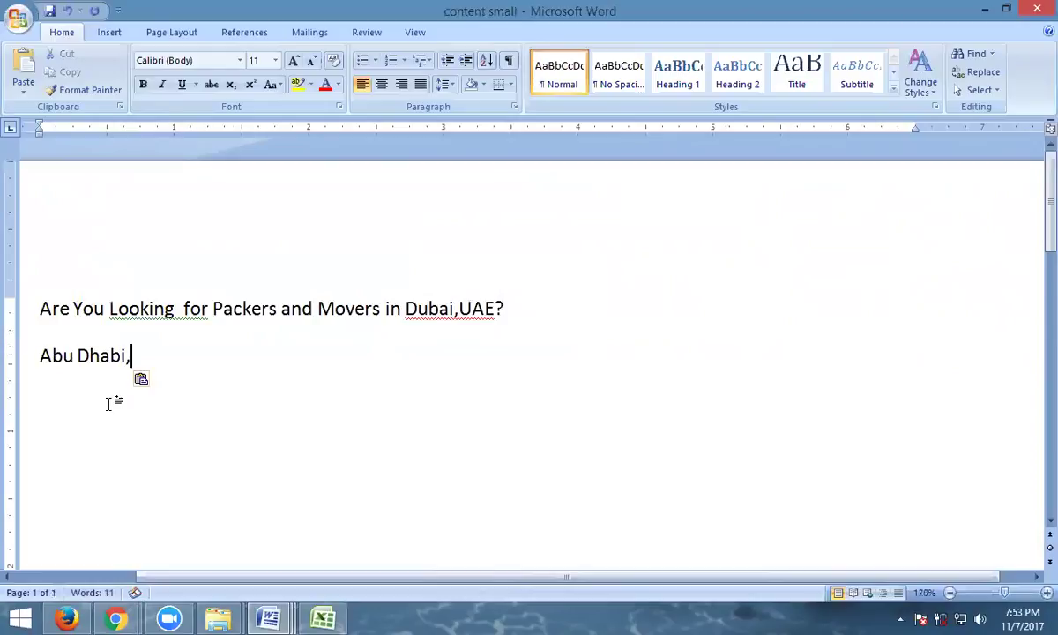
{"action": "key", "text": "ctrl+z"}
{"action": "key", "text": "ctrl+z"}
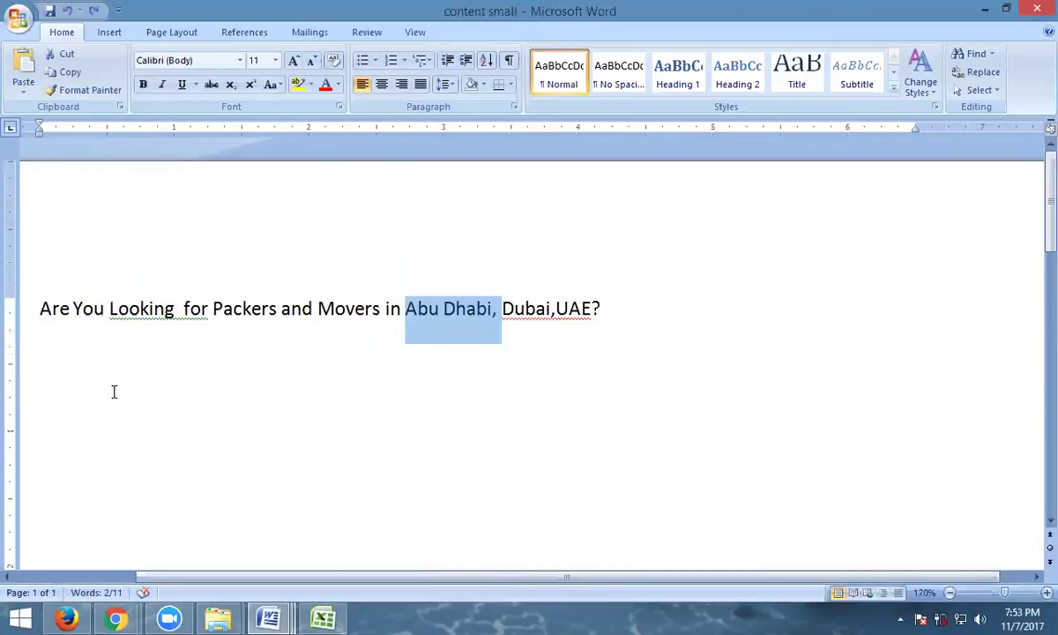
Duplicate the whole "Are You Looking for Packers and Movers" question onto the line below it.
{"action": "key", "text": "ctrl+a"}
{"action": "key", "text": "ctrl+c"}
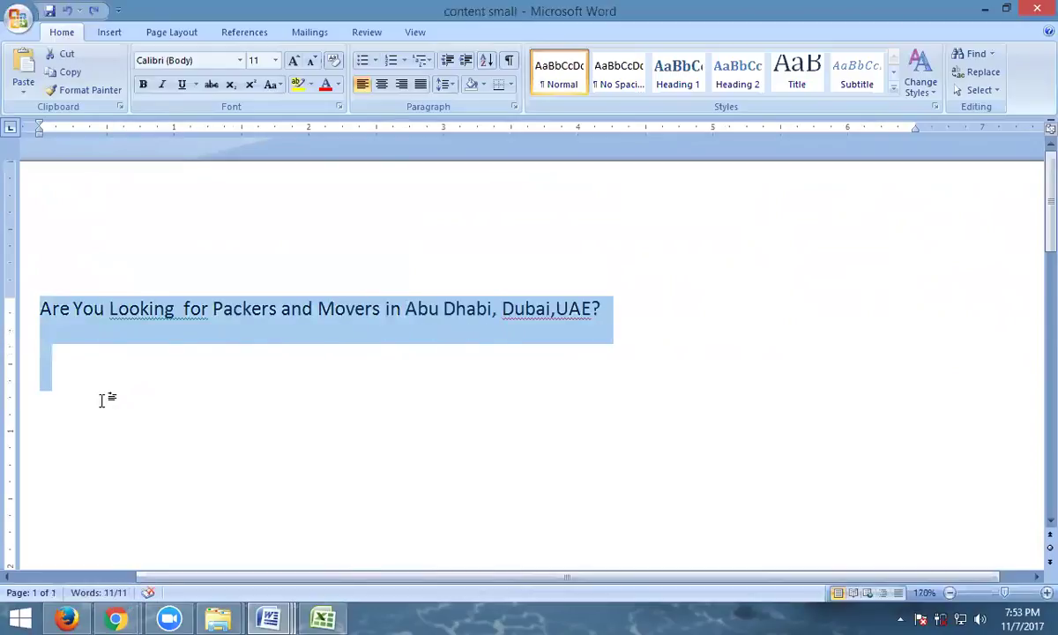
{"action": "left_click", "coordinate": [102, 400]}
{"action": "key", "text": "ctrl+v"}
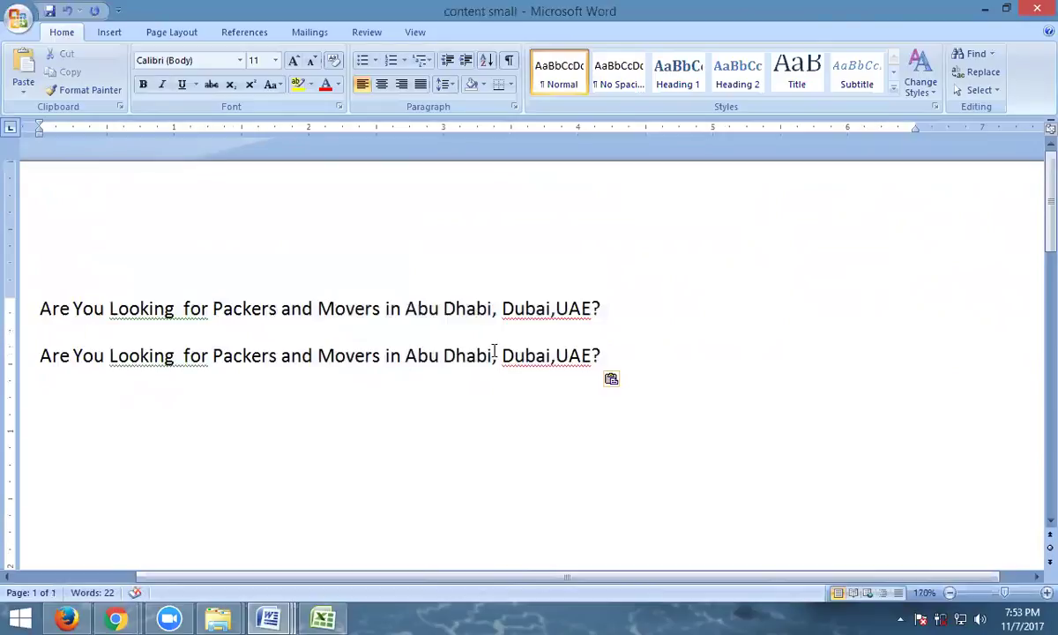
Make the two questions city-specific by deleting "Dubai," from the second line and "Abu Dhabi," from the first.
{"action": "left_click_drag", "start_coordinate": [499, 352], "coordinate": [556, 355]}
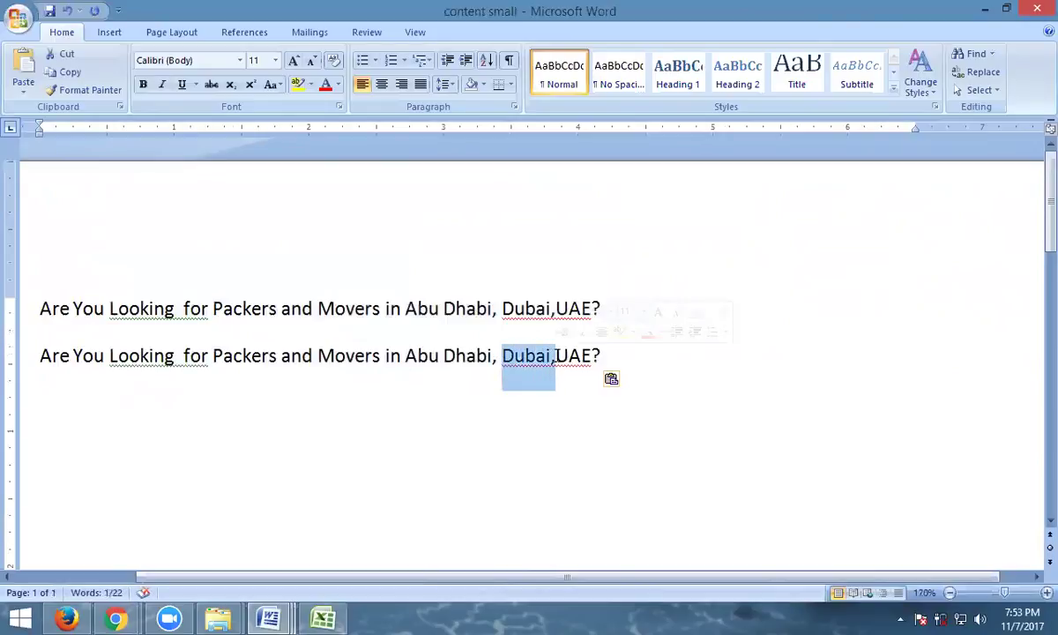
{"action": "key", "text": "Delete"}
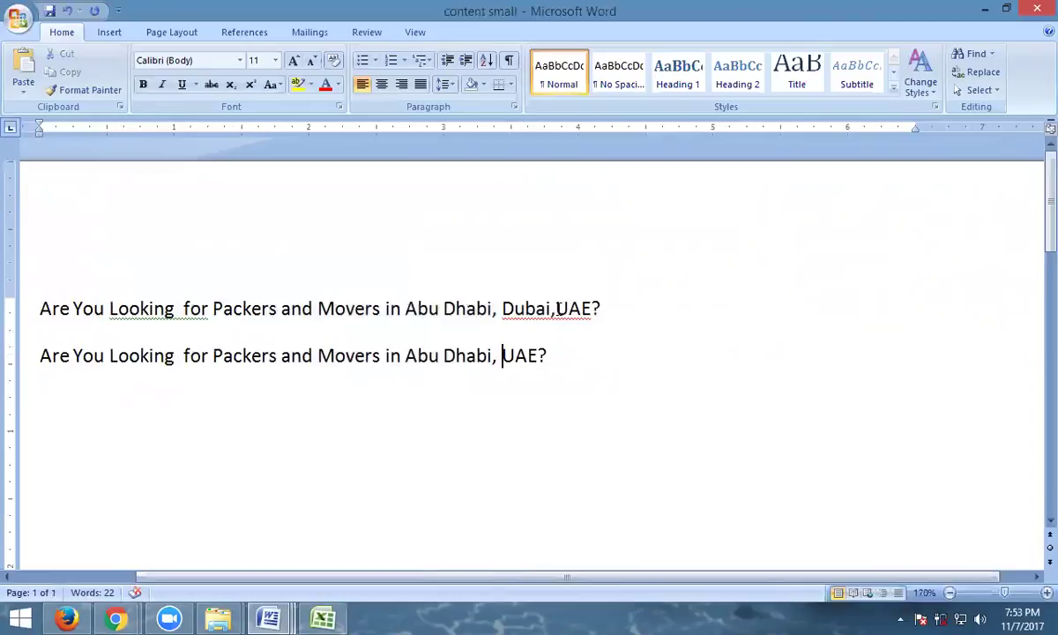
{"action": "mouse_move", "coordinate": [504, 308]}
{"action": "left_mouse_down"}
{"action": "mouse_move", "coordinate": [404, 305]}
{"action": "mouse_move", "coordinate": [502, 309]}
{"action": "left_mouse_up"}
{"action": "left_click", "coordinate": [407, 305]}
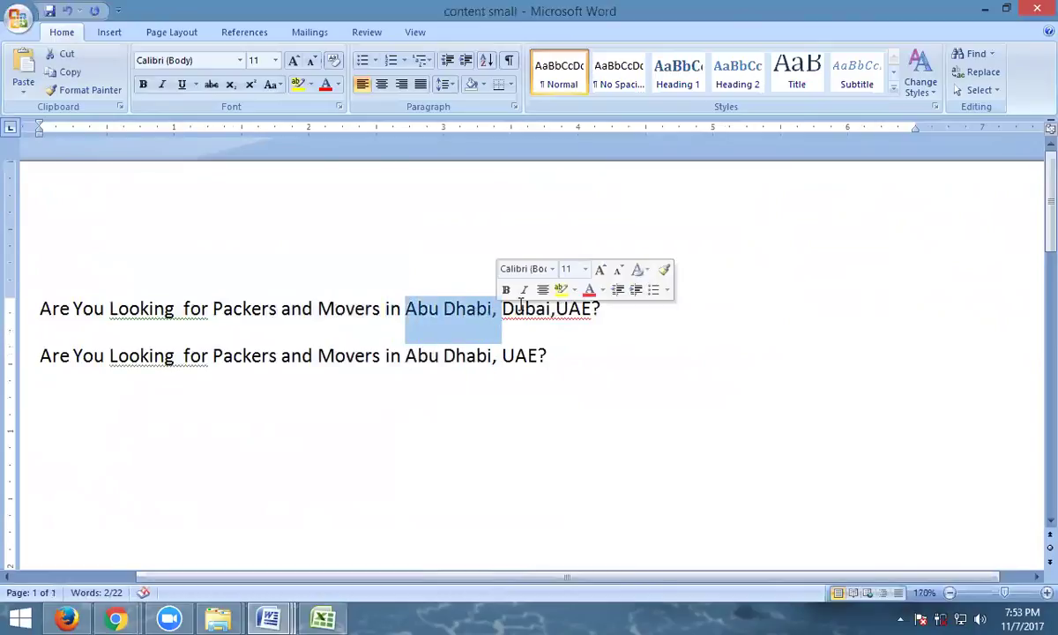
{"action": "key", "text": "Delete"}
Select the Dubai question line in "content small" and switch to the Quora question page in Chrome.
{"action": "left_click_drag", "start_coordinate": [517, 306], "coordinate": [40, 308]}
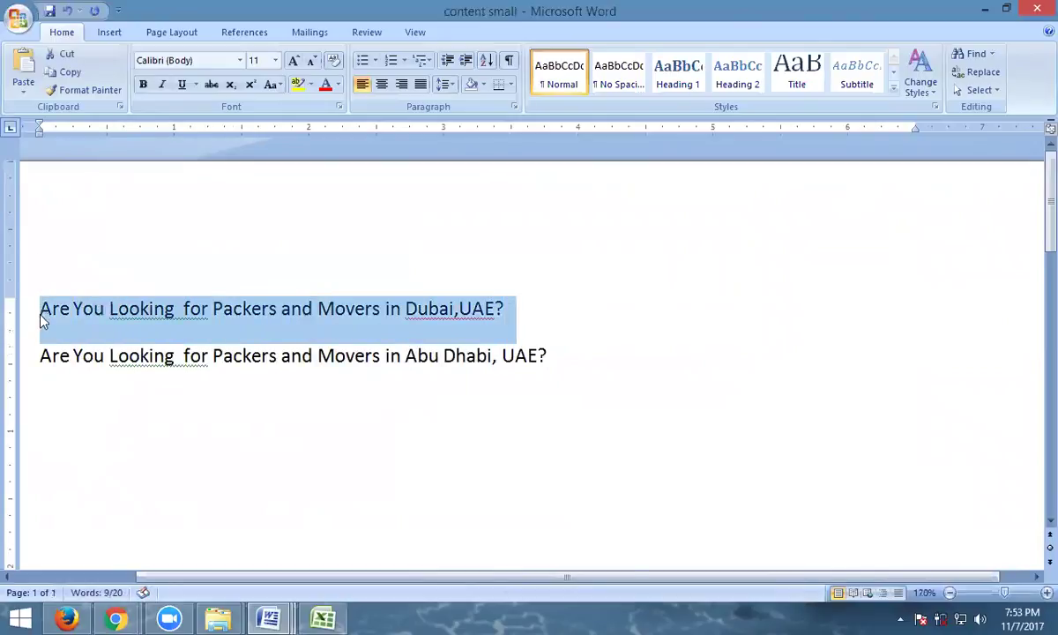
{"action": "left_click", "coordinate": [123, 618]}
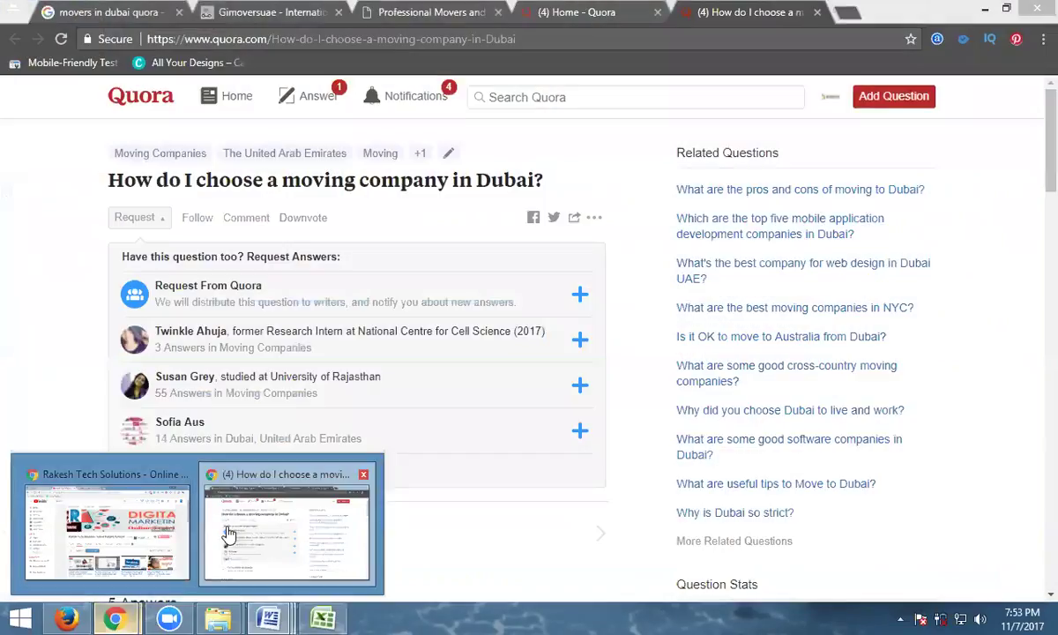
{"action": "left_click", "coordinate": [286, 529]}
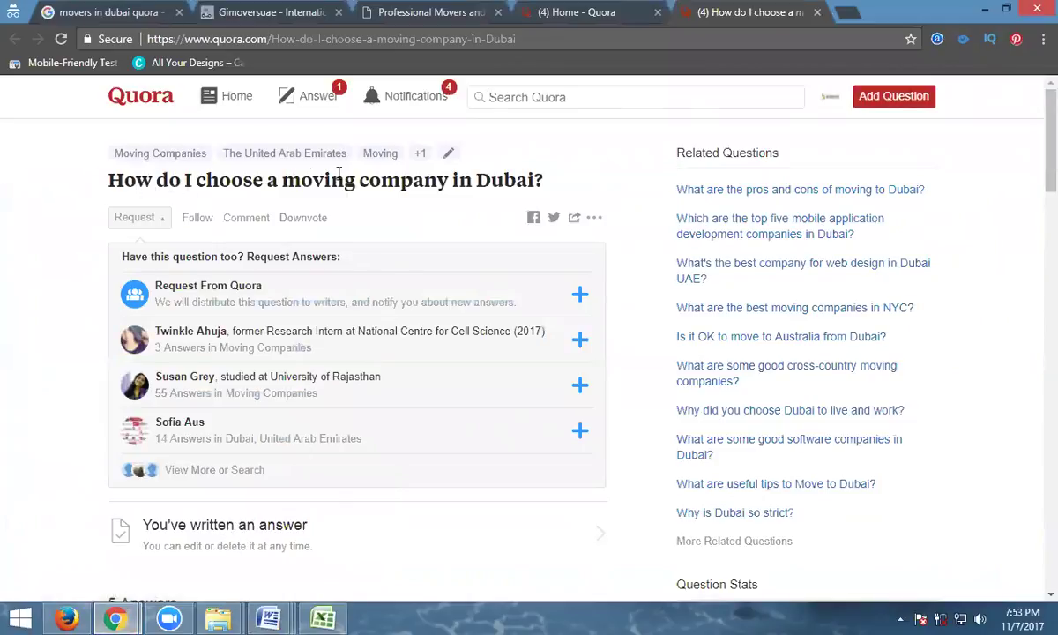
Read through the Quora page "How do I choose a moving company in Dubai?" and its existing answers.
{"action": "scroll", "coordinate": [442, 208], "scroll_direction": "down", "scroll_amount": 3}
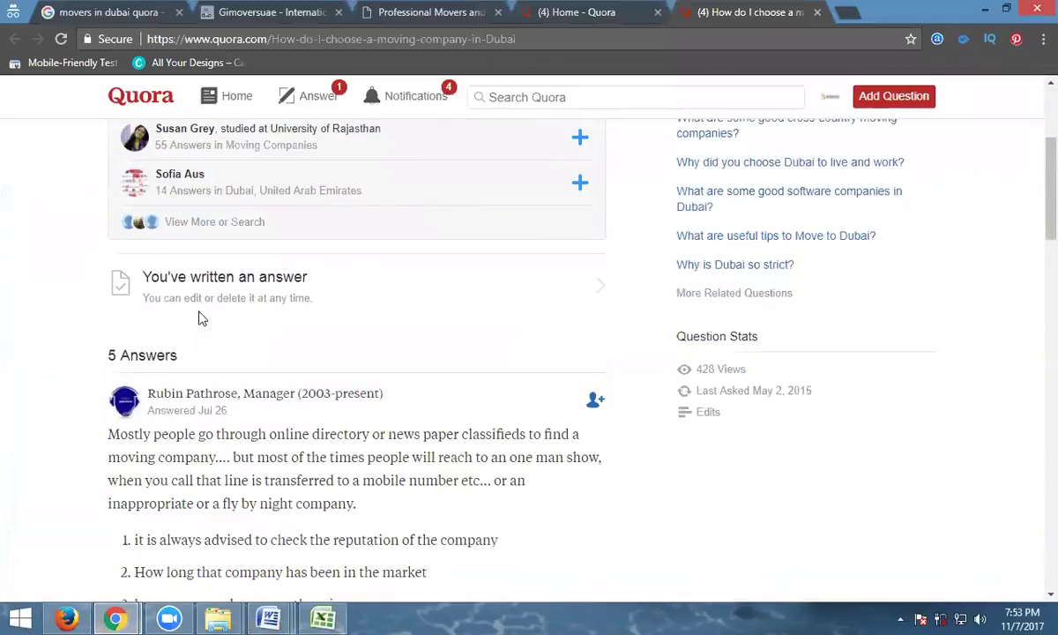
{"action": "scroll", "coordinate": [196, 315], "scroll_direction": "up", "scroll_amount": 3}
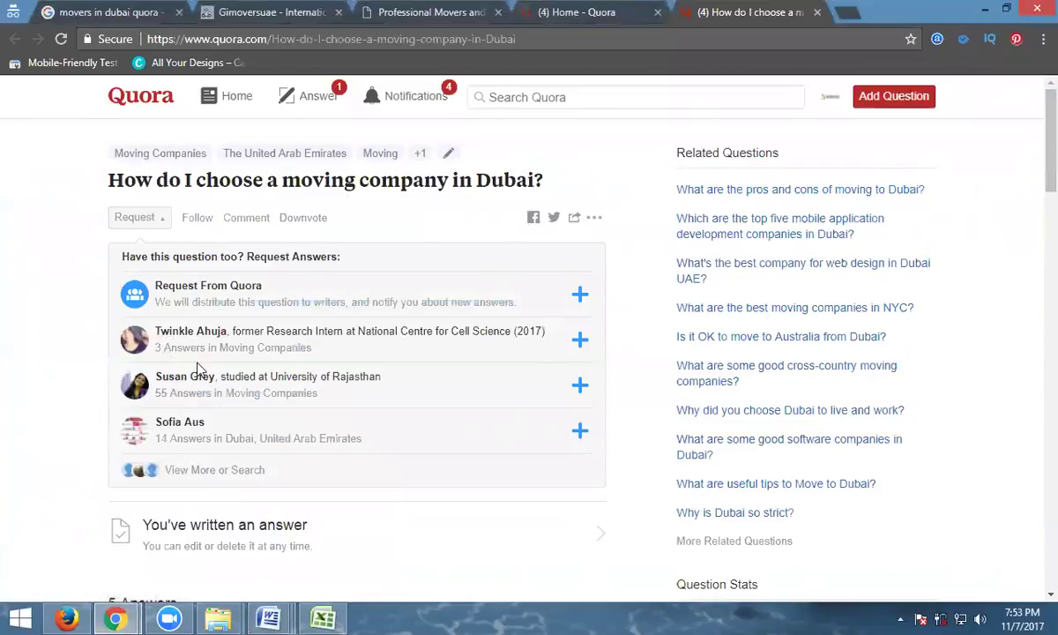
{"action": "scroll", "coordinate": [203, 371], "scroll_direction": "down", "scroll_amount": 4}
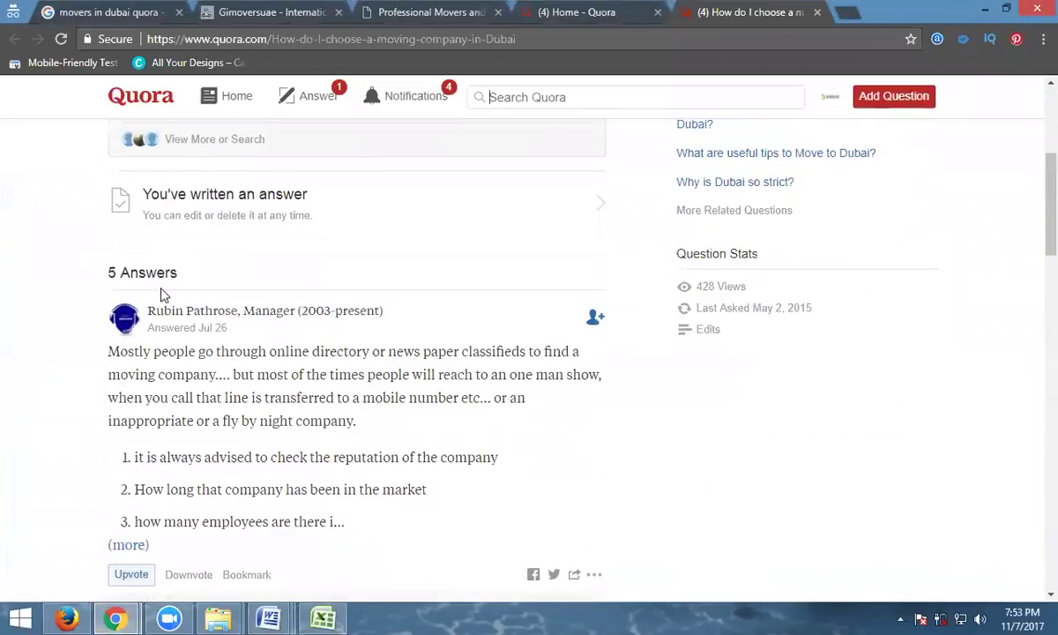
{"action": "scroll", "coordinate": [163, 294], "scroll_direction": "down", "scroll_amount": 6}
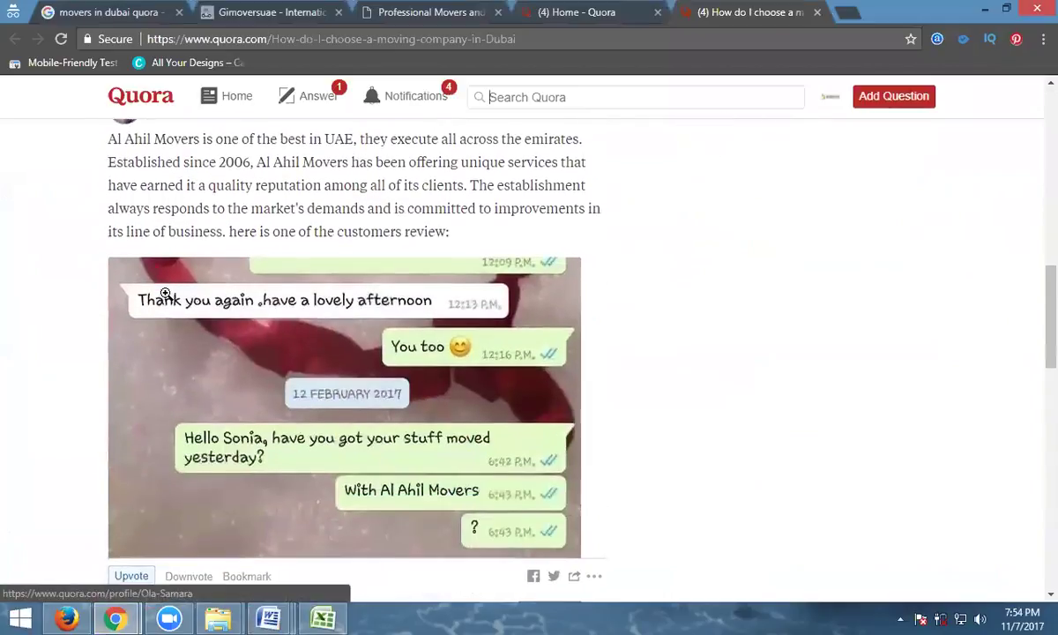
{"action": "scroll", "coordinate": [165, 294], "scroll_direction": "down", "scroll_amount": 13}
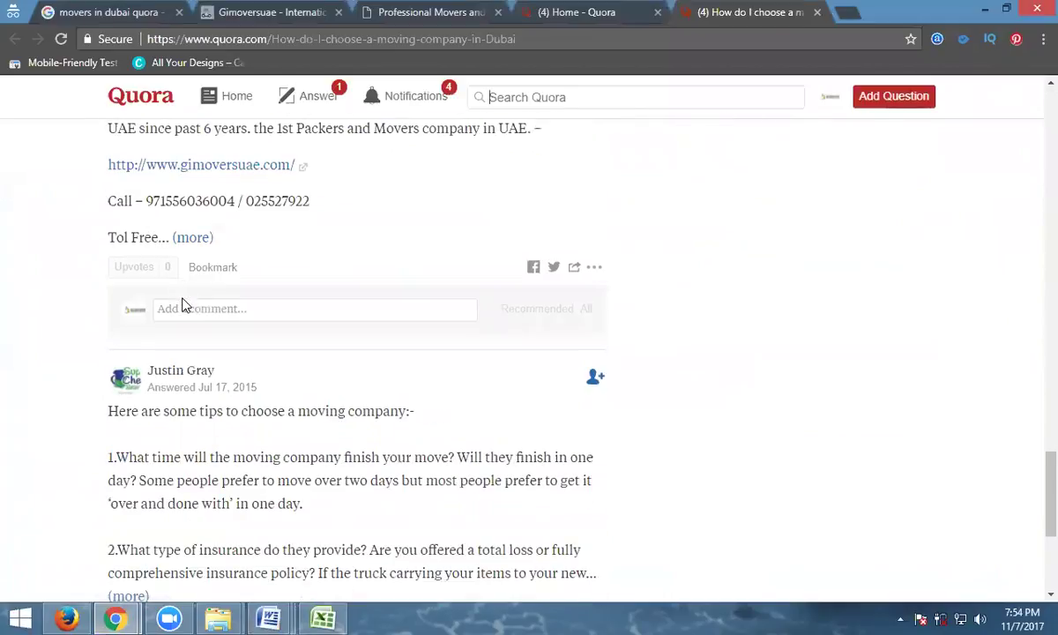
{"action": "scroll", "coordinate": [181, 299], "scroll_direction": "down", "scroll_amount": 4}
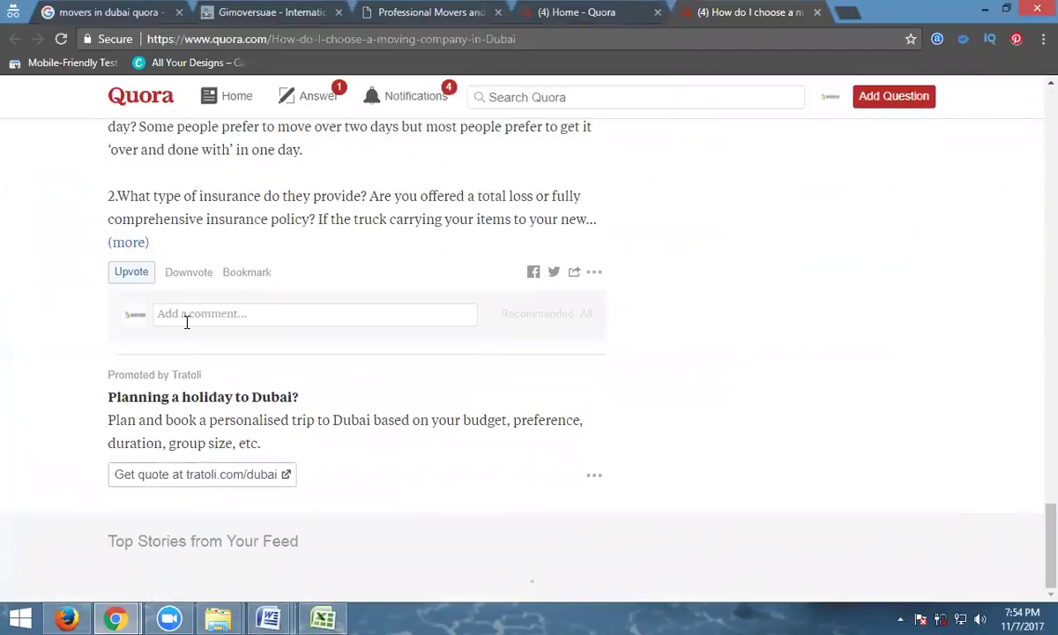
{"action": "scroll", "coordinate": [186, 324], "scroll_direction": "up", "scroll_amount": 20}
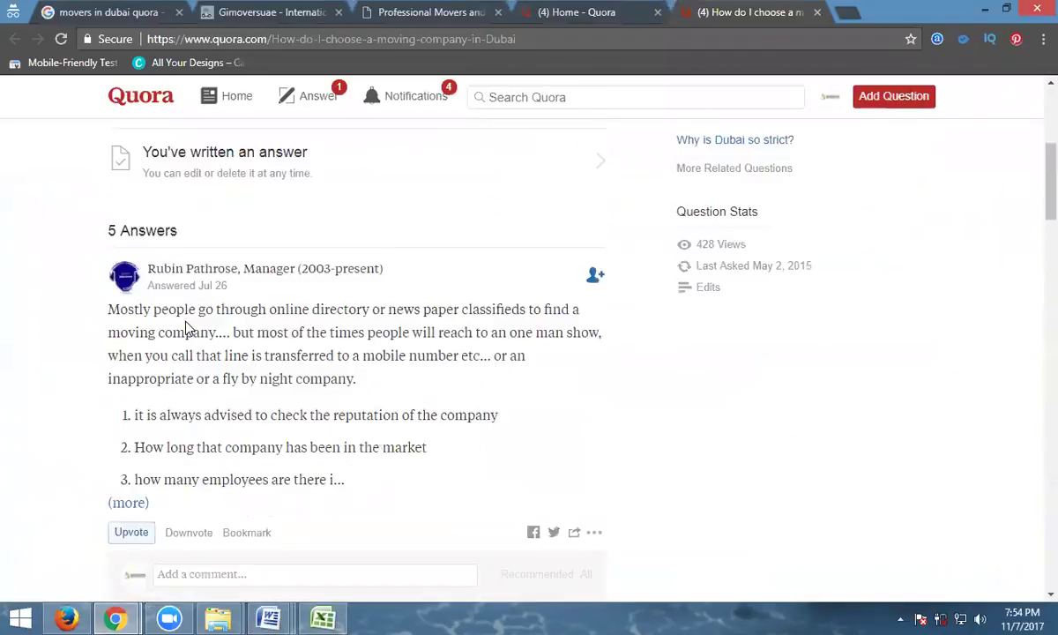
{"action": "scroll", "coordinate": [187, 329], "scroll_direction": "up", "scroll_amount": 1}
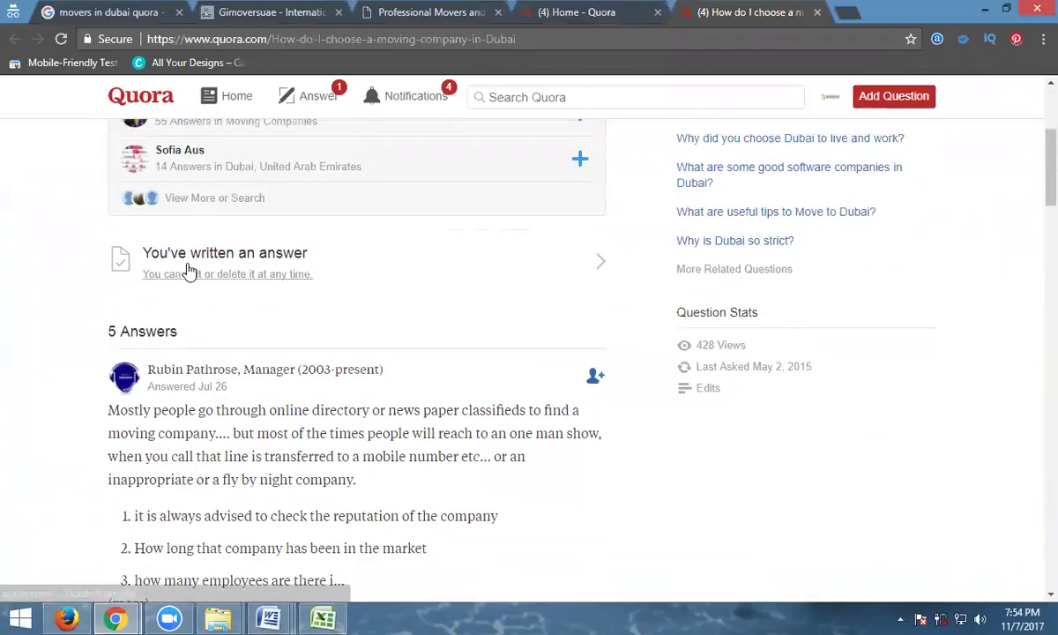
Open the account's own answer to the Dubai moving company question, review it and start editing it.
{"action": "left_click", "coordinate": [227, 257]}
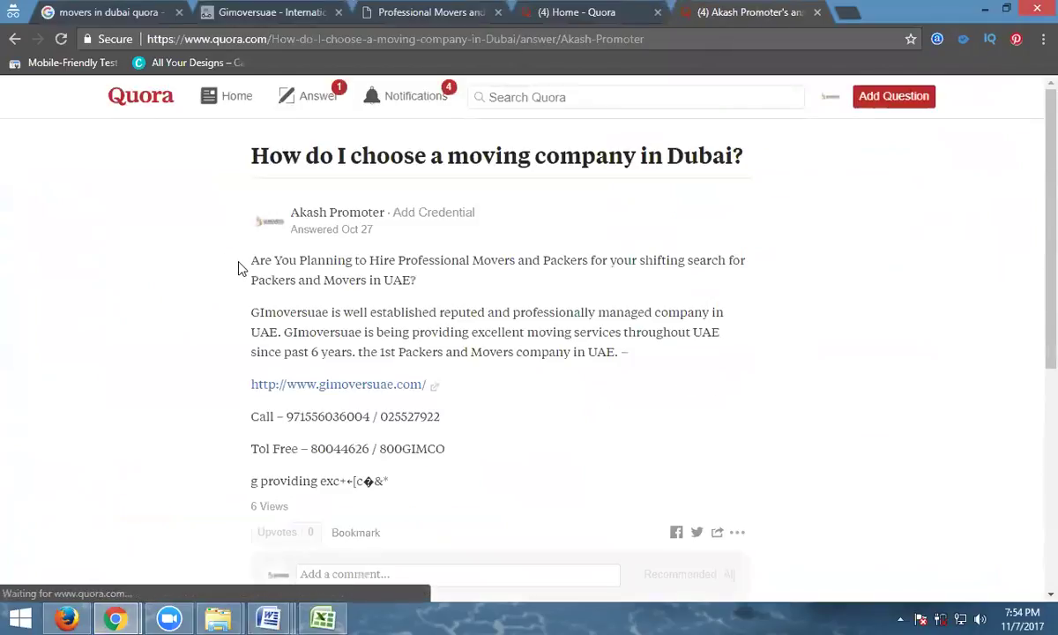
{"action": "scroll", "coordinate": [239, 268], "scroll_direction": "down", "scroll_amount": 5}
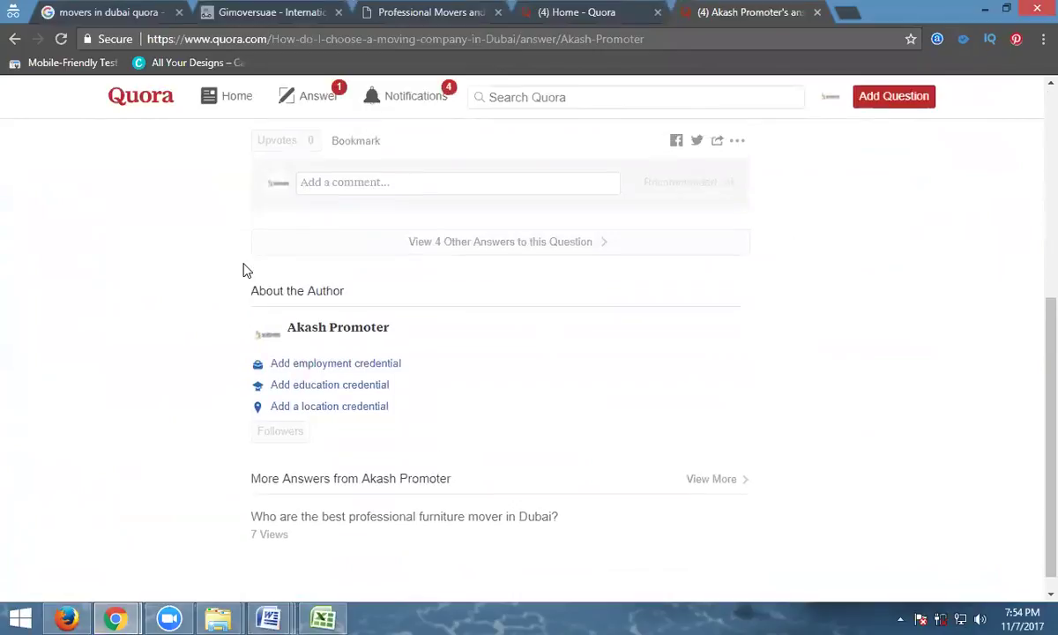
{"action": "scroll", "coordinate": [246, 271], "scroll_direction": "up", "scroll_amount": 2}
{"action": "scroll", "coordinate": [246, 271], "scroll_direction": "up", "scroll_amount": 3}
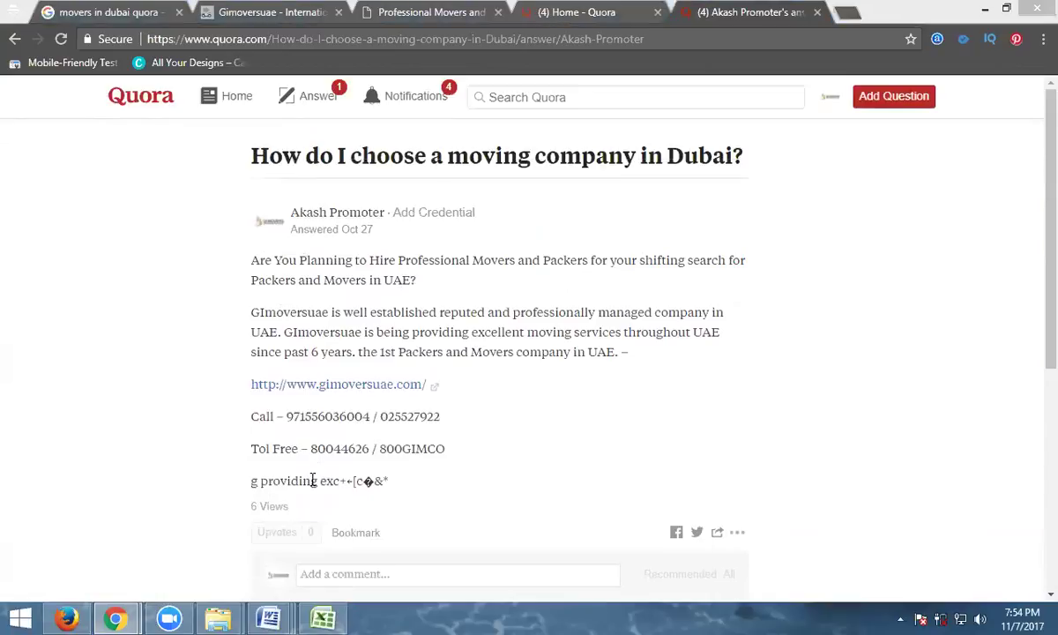
{"action": "left_click", "coordinate": [742, 537]}
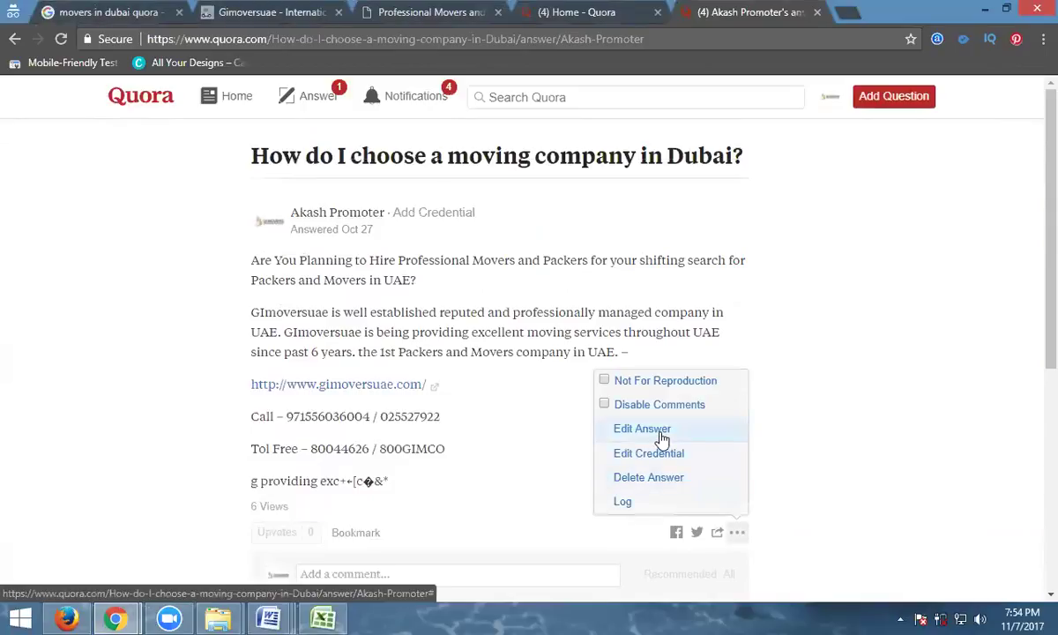
{"action": "left_click", "coordinate": [661, 438]}
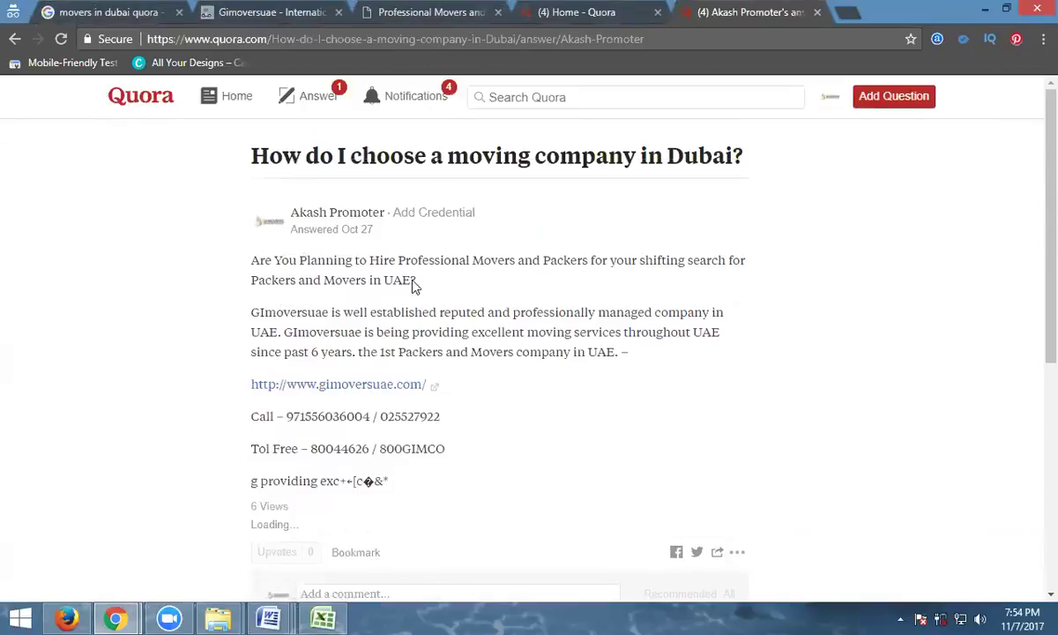
Replace the answer's opening question with "Are You Looking for Packers and Movers in Dubai,UAE?" and delete the garbled last line.
{"action": "left_click_drag", "start_coordinate": [493, 331], "coordinate": [255, 311]}
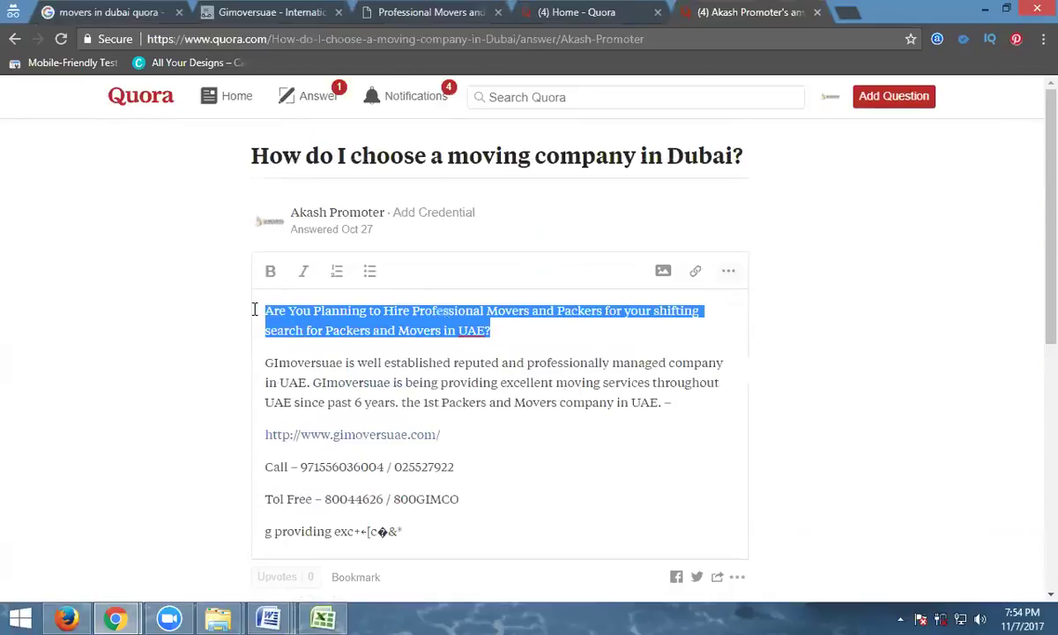
{"action": "type", "text": "Are You Looking  for Packers and Movers in Dubai UAE?"}
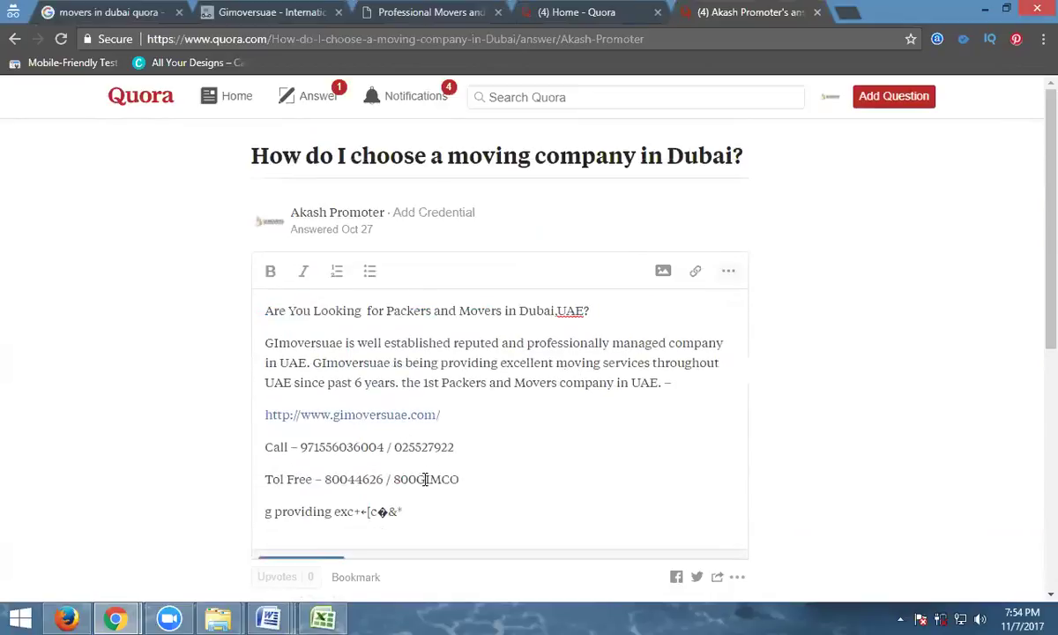
{"action": "left_click_drag", "start_coordinate": [420, 504], "coordinate": [256, 515]}
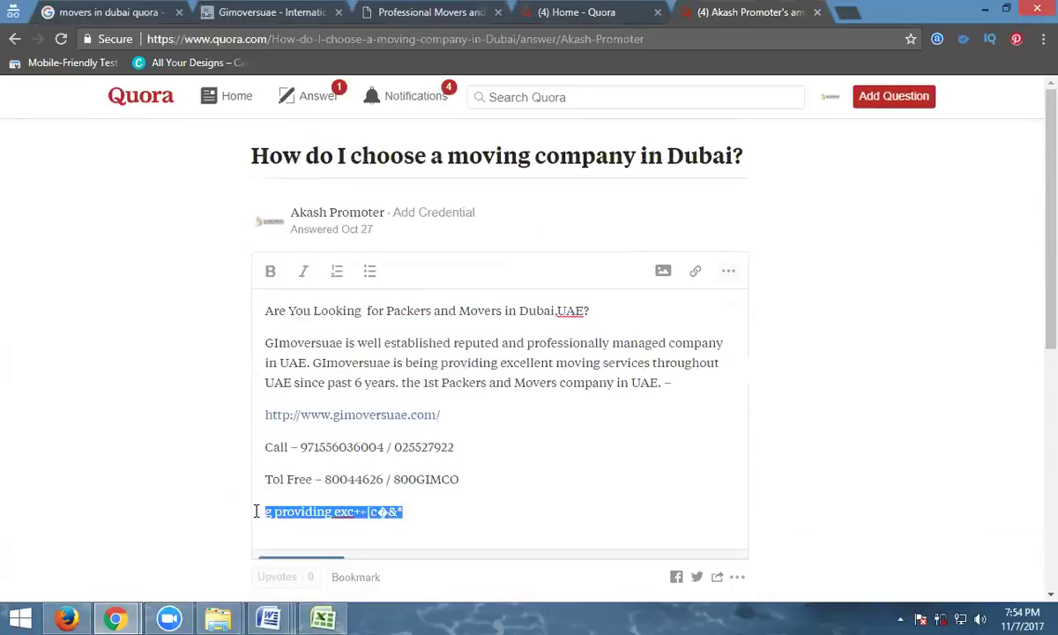
{"action": "key", "text": "BackSpace"}
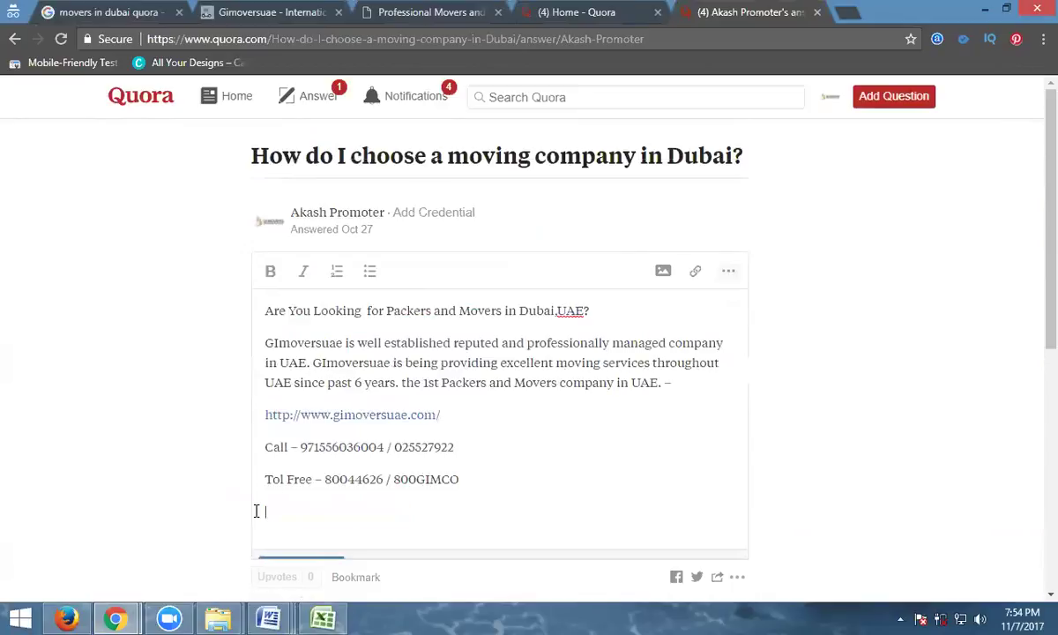
{"action": "left_click", "coordinate": [473, 410]}
{"action": "key", "text": "Return"}
{"action": "key", "text": "Return"}
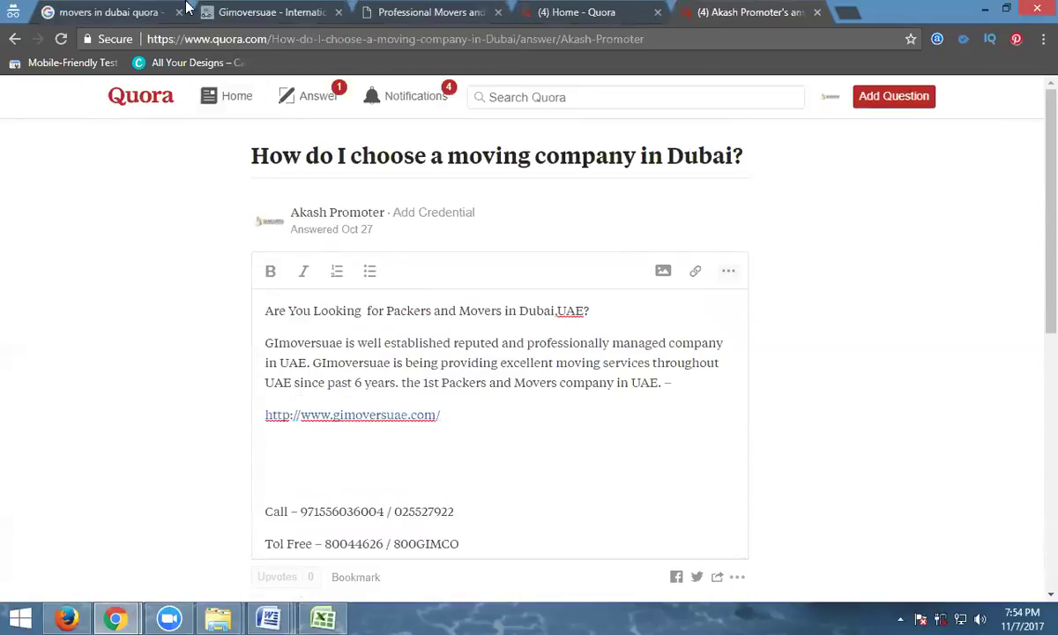
{"action": "left_click", "coordinate": [238, 12]}
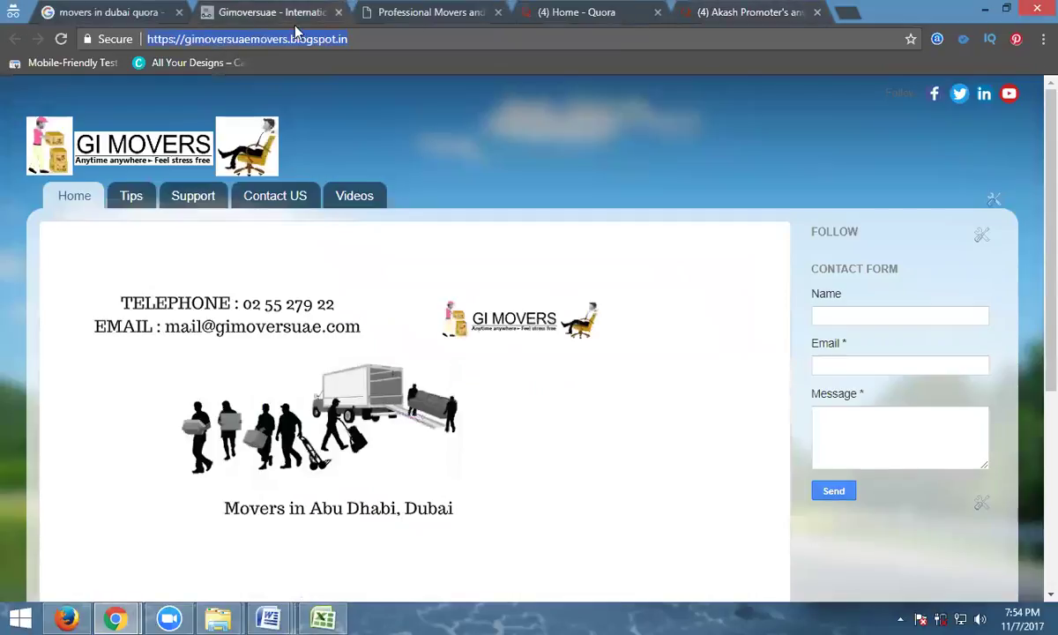
{"action": "left_click", "coordinate": [513, 134]}
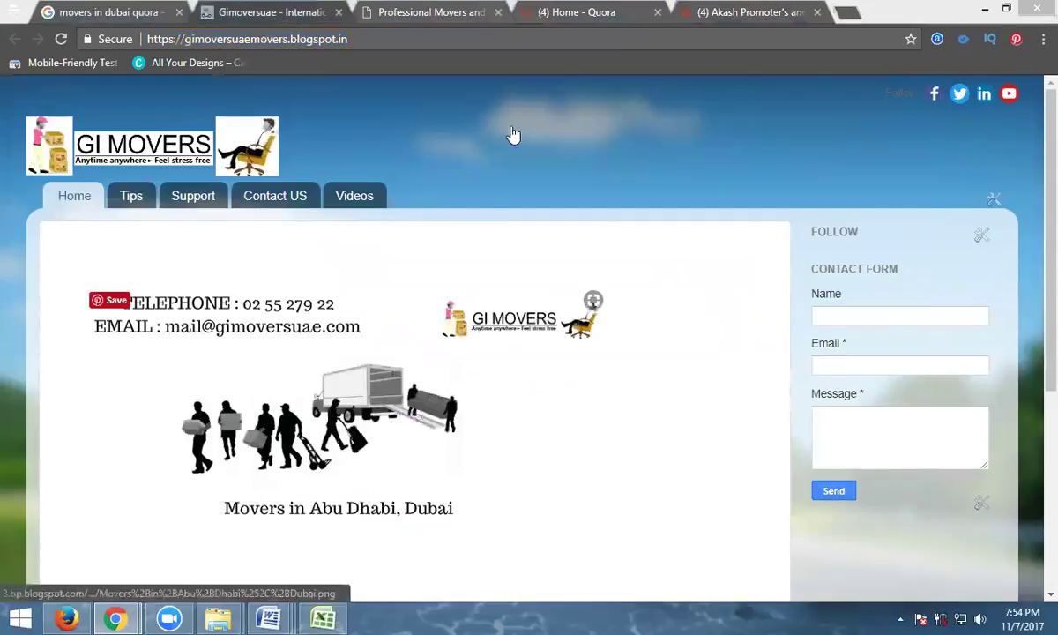
{"action": "left_click", "coordinate": [571, 13]}
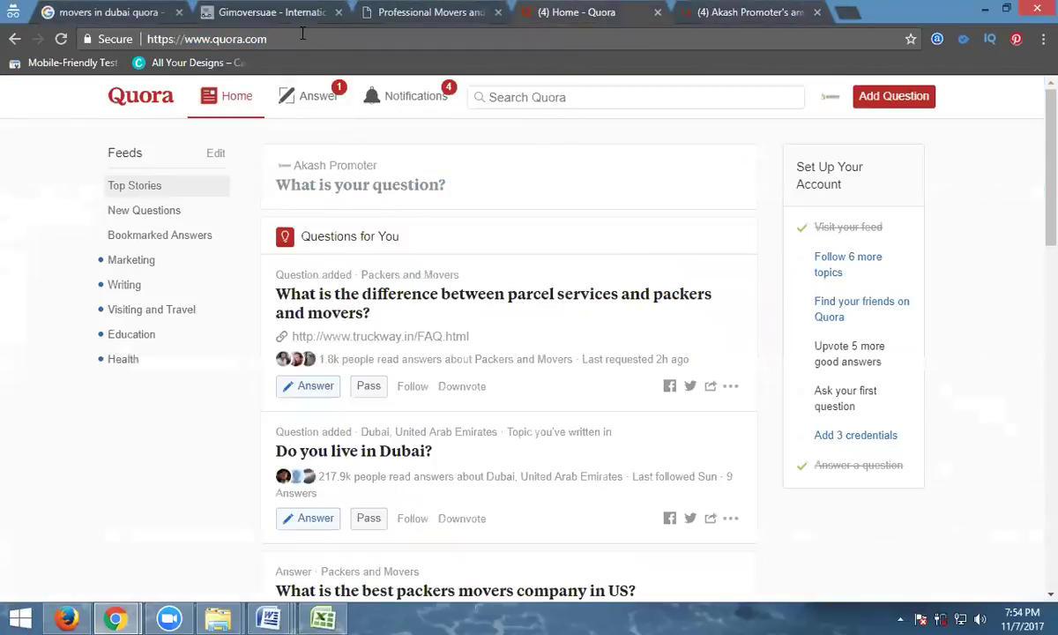
{"action": "mouse_move", "coordinate": [115, 617]}
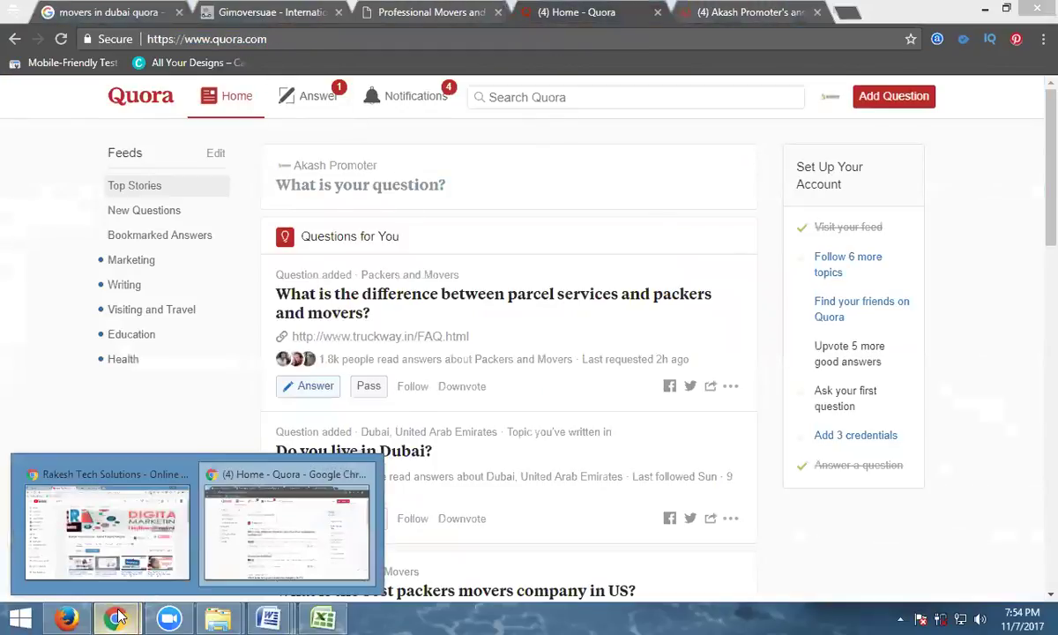
{"action": "left_click", "coordinate": [248, 563]}
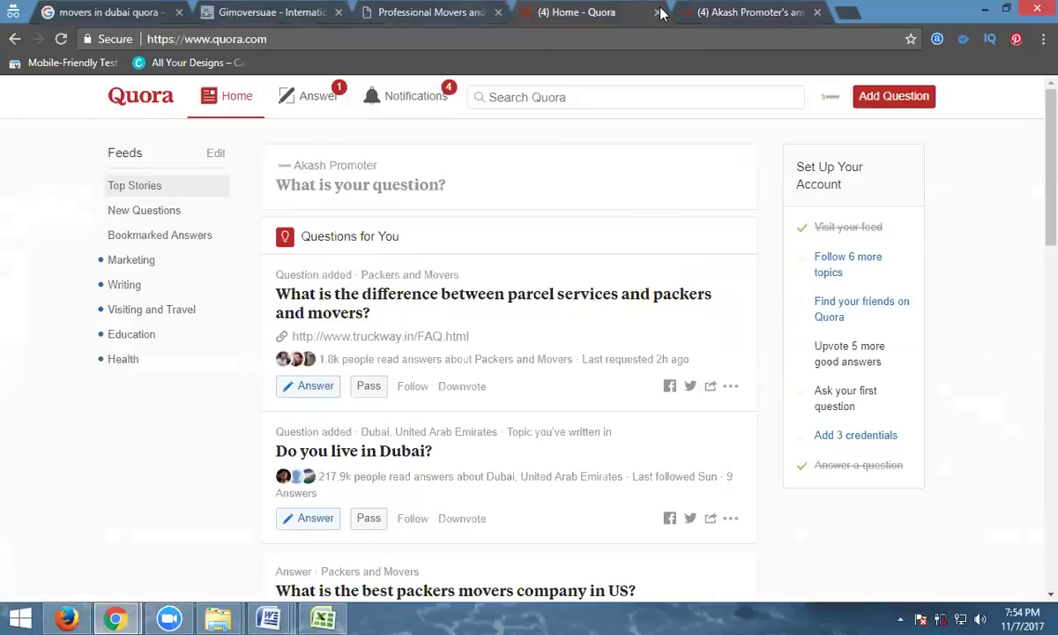
{"action": "left_click", "coordinate": [688, 12]}
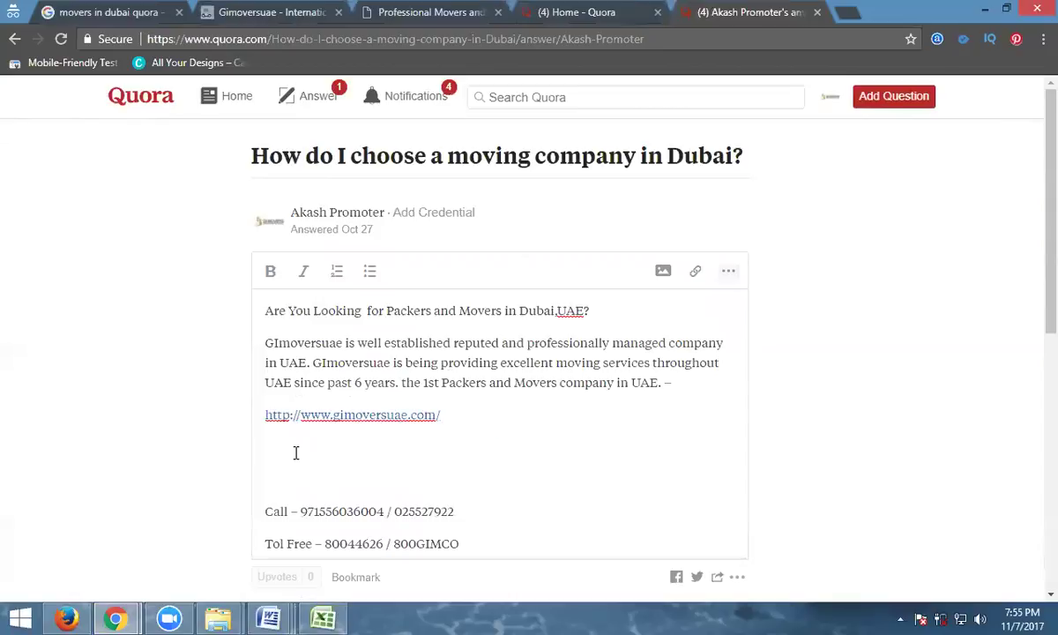
{"action": "type", "text": "https://gimoversuaemovers.blogspot.in/"}
{"action": "scroll", "coordinate": [305, 437], "scroll_direction": "down", "scroll_amount": 3}
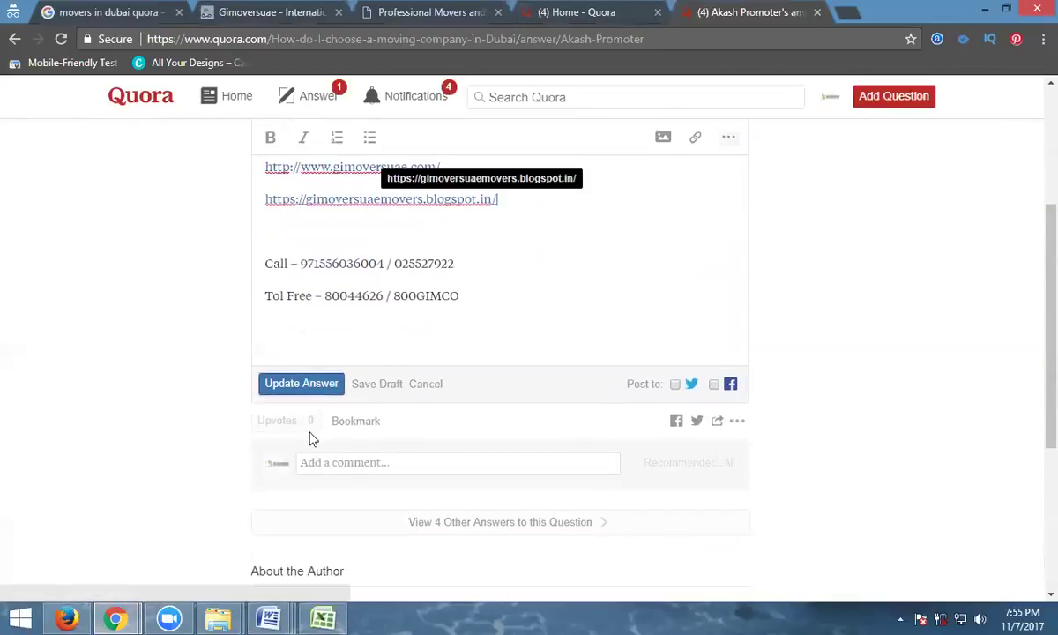
{"action": "left_click", "coordinate": [298, 388]}
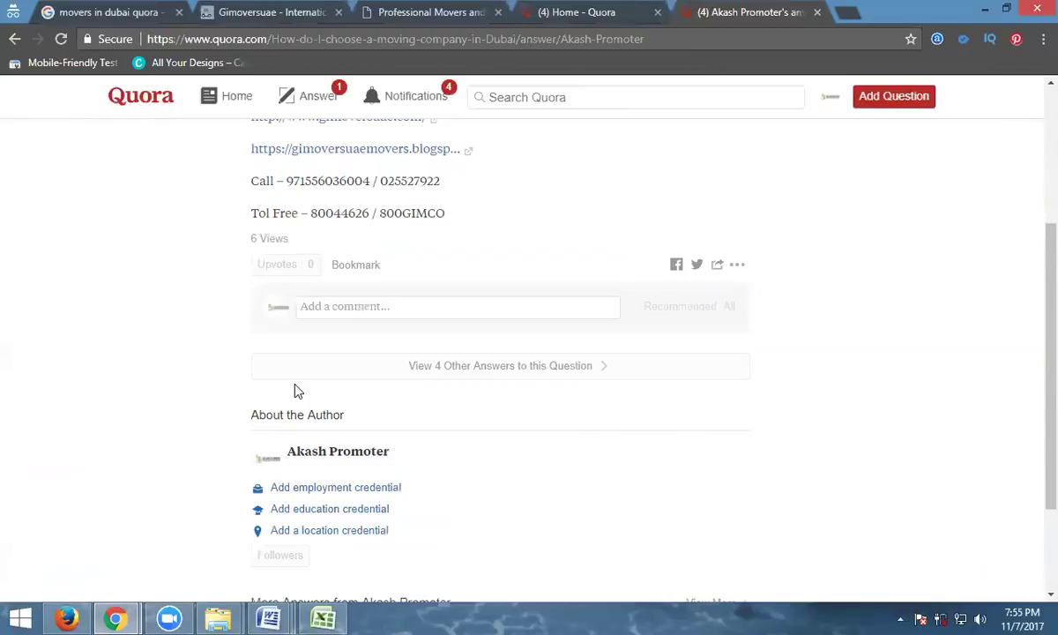
Open "Logistics: Who are the best movers in Dubai?" from the Google results in a new tab and start an answer.
{"action": "left_click", "coordinate": [92, 13]}
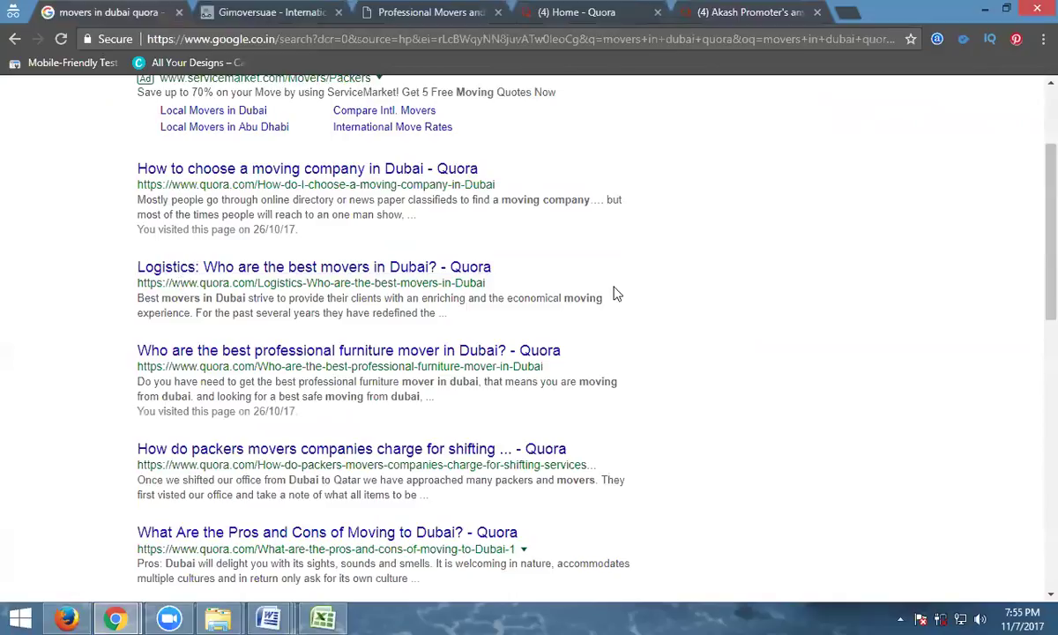
{"action": "middle_click", "coordinate": [400, 276]}
{"action": "left_click_drag", "start_coordinate": [256, 13], "coordinate": [471, 23]}
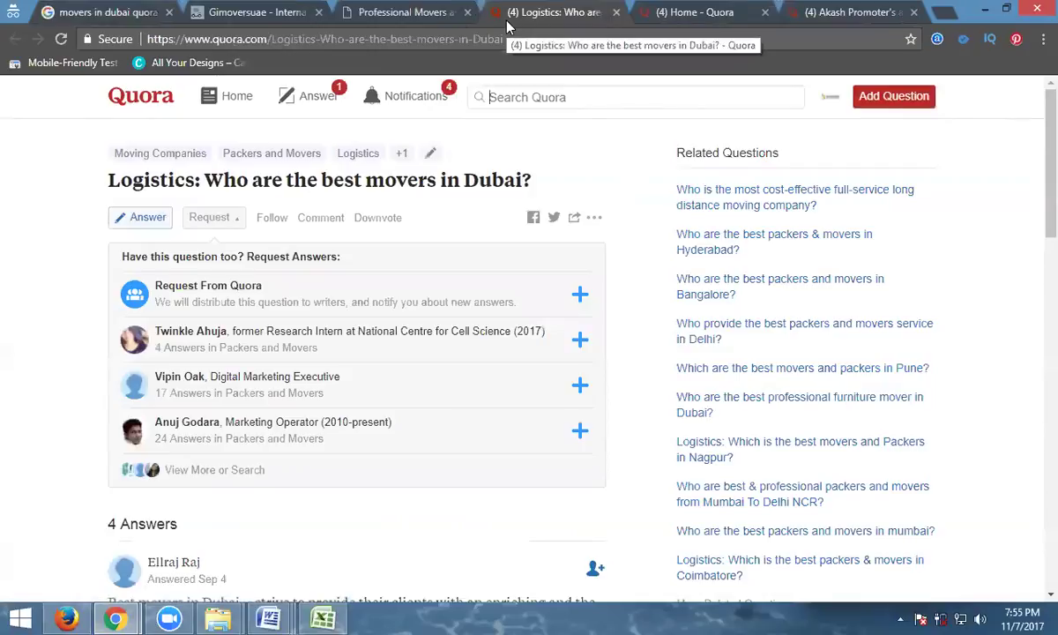
{"action": "left_click", "coordinate": [126, 225]}
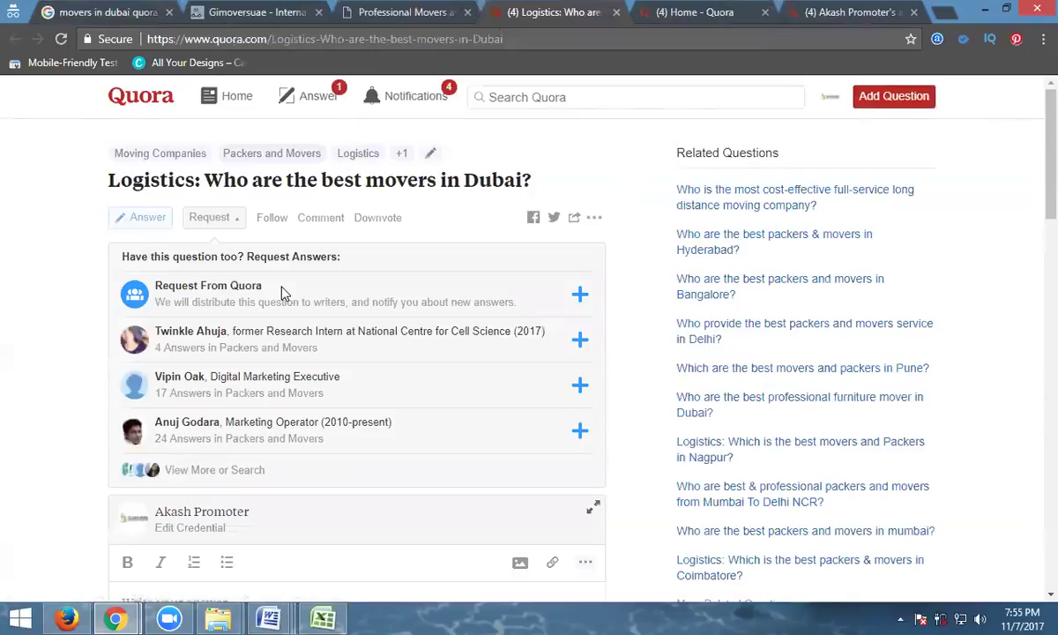
{"action": "type", "text": "https://gimoversuaemovers.blogspot.in/"}
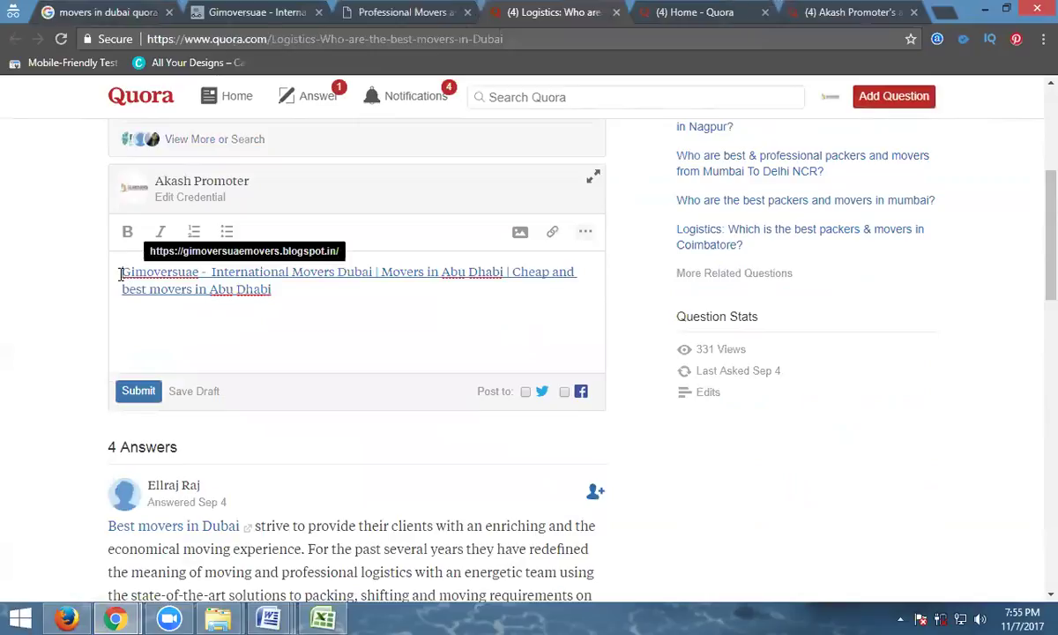
{"action": "left_click", "coordinate": [121, 274]}
{"action": "key", "text": "Return"}
{"action": "key", "text": "Return"}
{"action": "key", "text": "Return"}
{"action": "key", "text": "Return"}
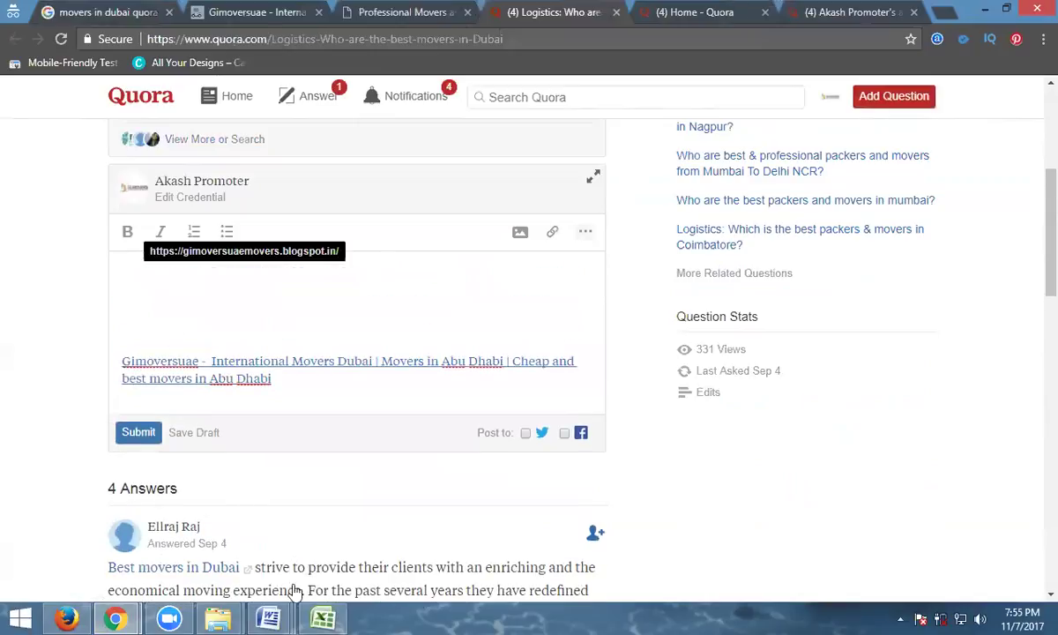
Copy "Are You Looking for Packers and Movers in Dubai,UAE?" from the Word document "content small" to the top of the Quora answer.
{"action": "left_click", "coordinate": [269, 618]}
{"action": "left_click", "coordinate": [595, 538]}
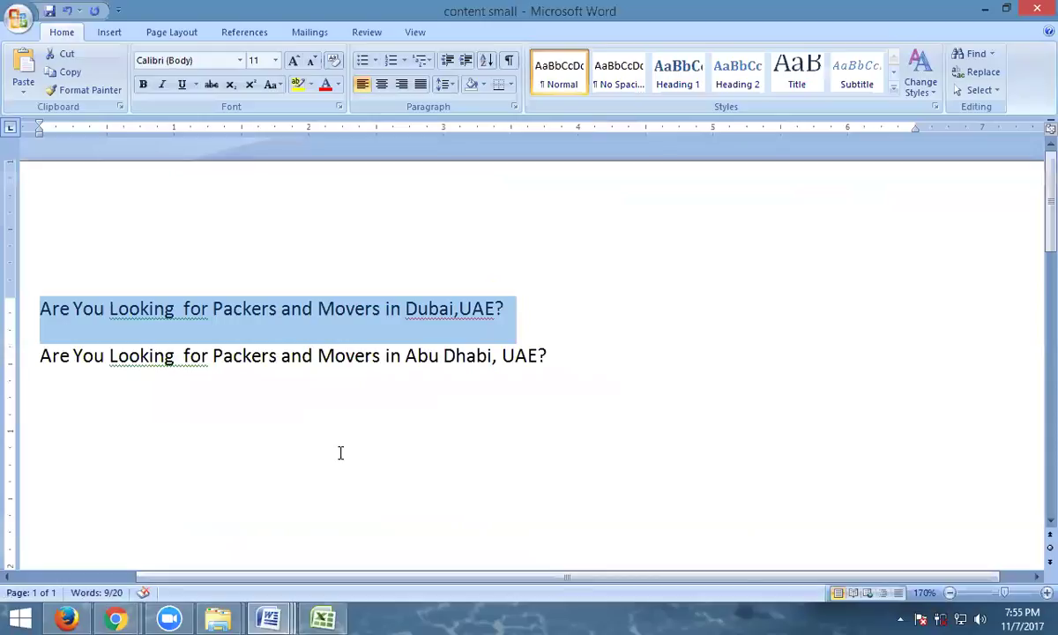
{"action": "key", "text": "alt+Tab"}
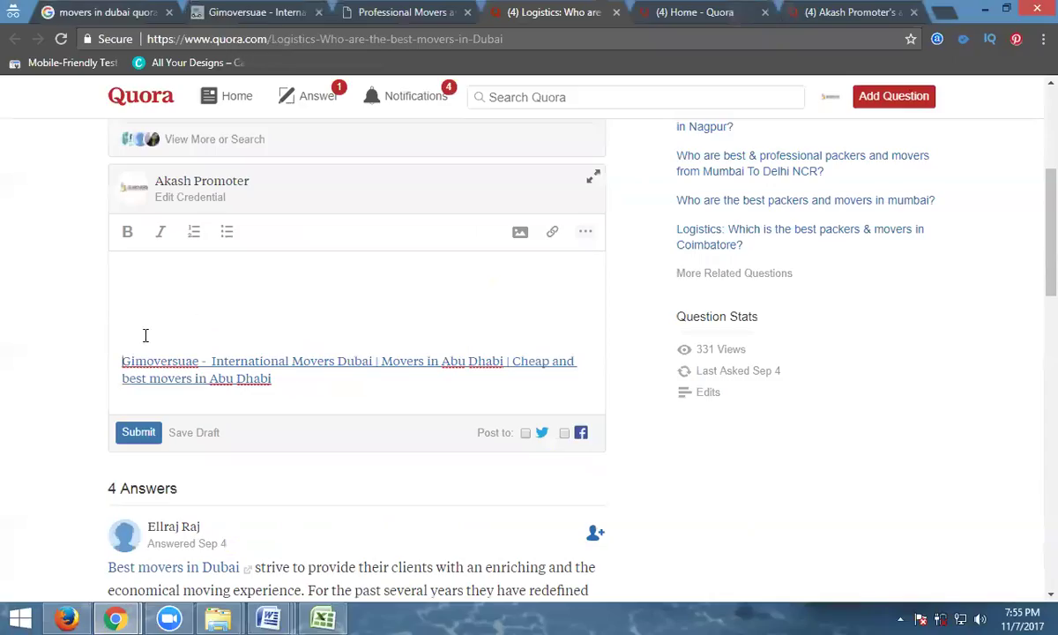
{"action": "type", "text": "Are You Looking  for Packers and Movers in Dubai,UAE?"}
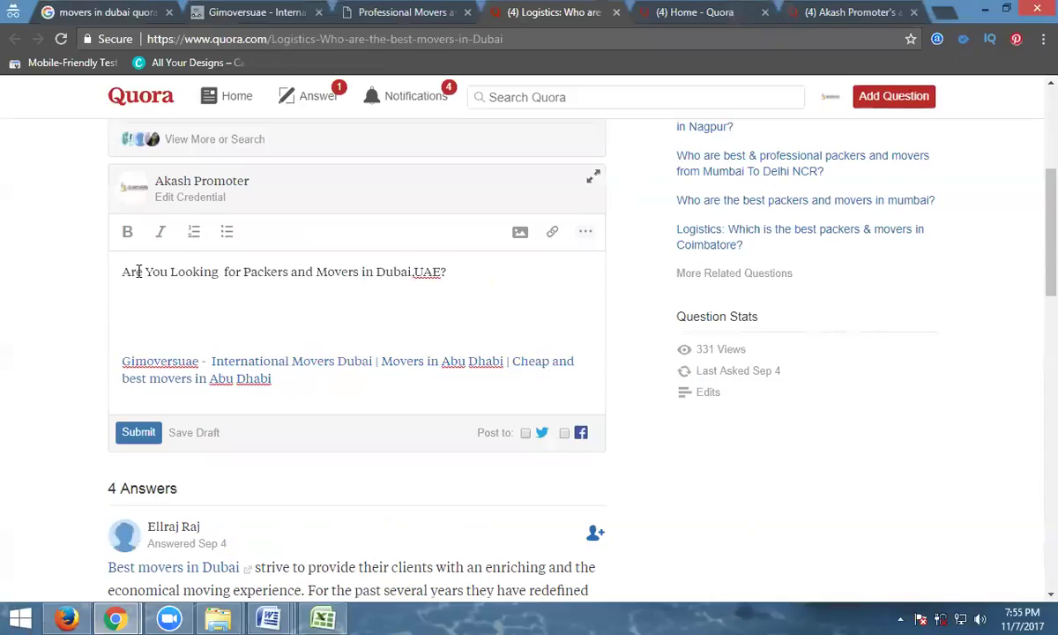
{"action": "left_click", "coordinate": [373, 11]}
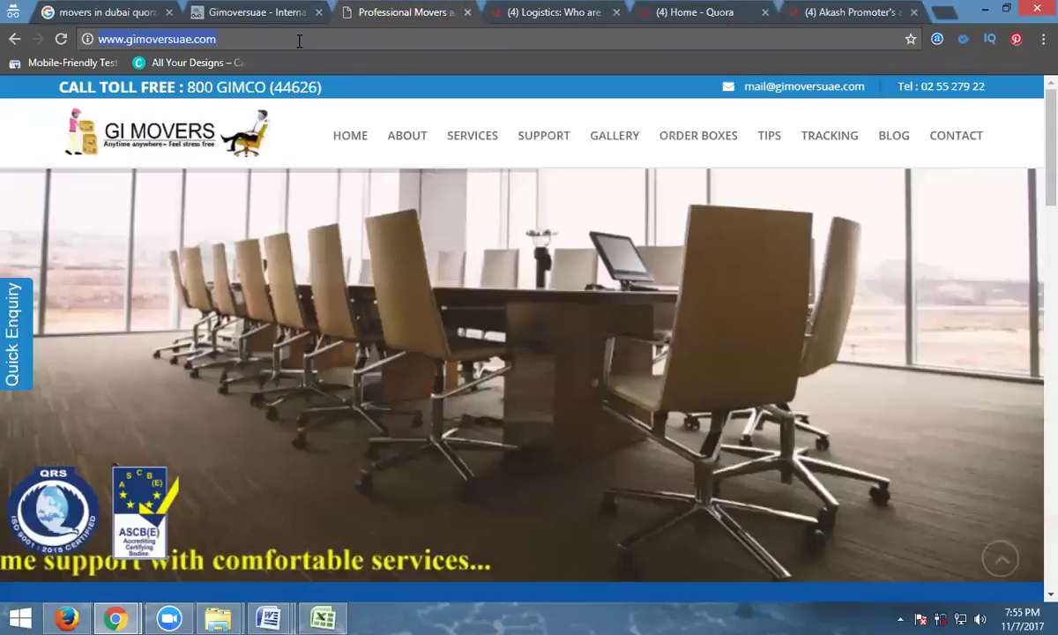
{"action": "left_click", "coordinate": [554, 11]}
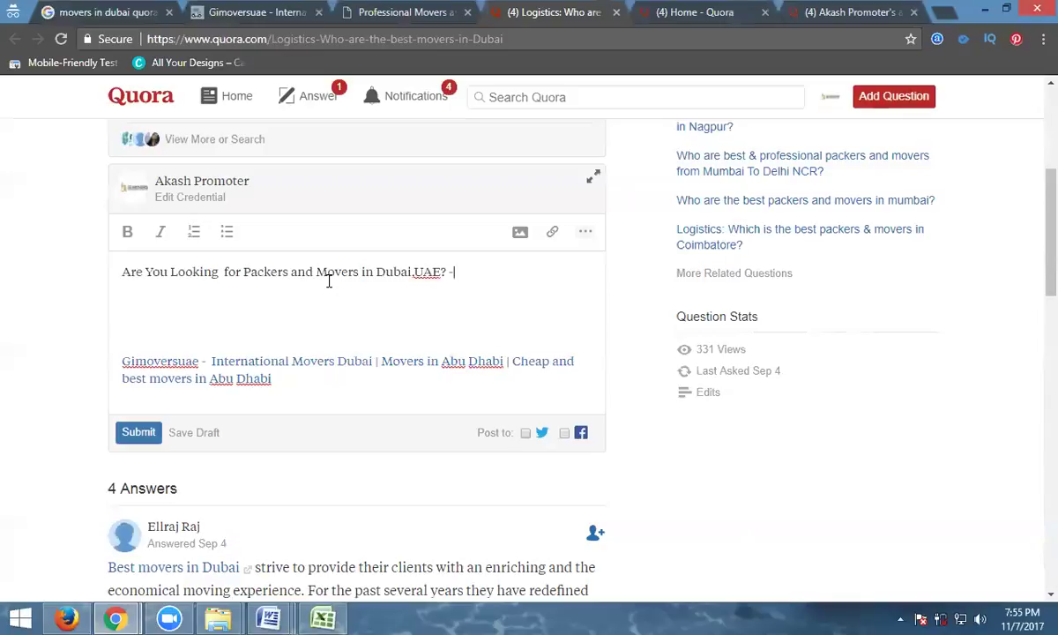
{"action": "type", "text": "http://www.gimoversuae.com/"}
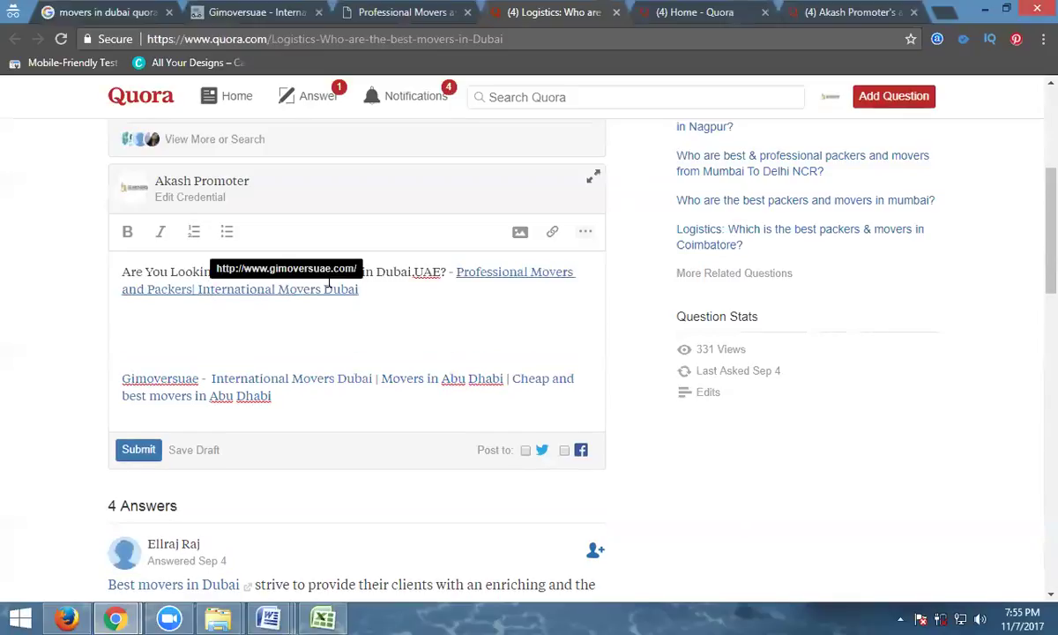
Add an "Or Call -" line to the answer with the phone and toll-free numbers copied from the Word document "Classified Content".
{"action": "key", "text": "Return"}
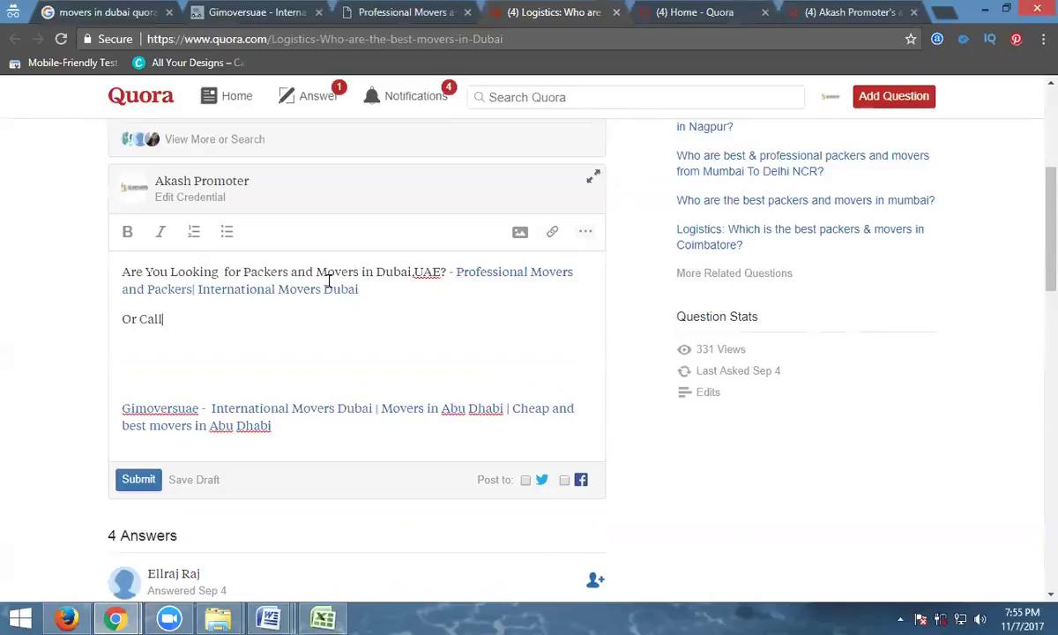
{"action": "left_click", "coordinate": [270, 618]}
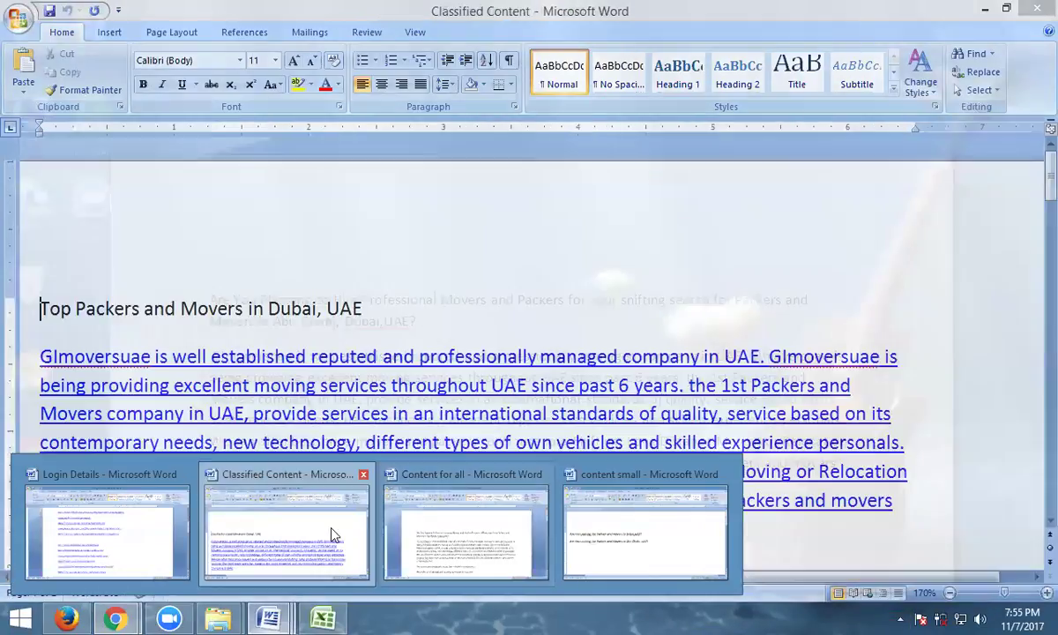
{"action": "left_click", "coordinate": [311, 495]}
{"action": "scroll", "coordinate": [322, 474], "scroll_direction": "up", "scroll_amount": 5}
{"action": "scroll", "coordinate": [322, 474], "scroll_direction": "down", "scroll_amount": 5}
{"action": "left_click_drag", "start_coordinate": [342, 379], "coordinate": [101, 302]}
{"action": "key", "text": "ctrl+c"}
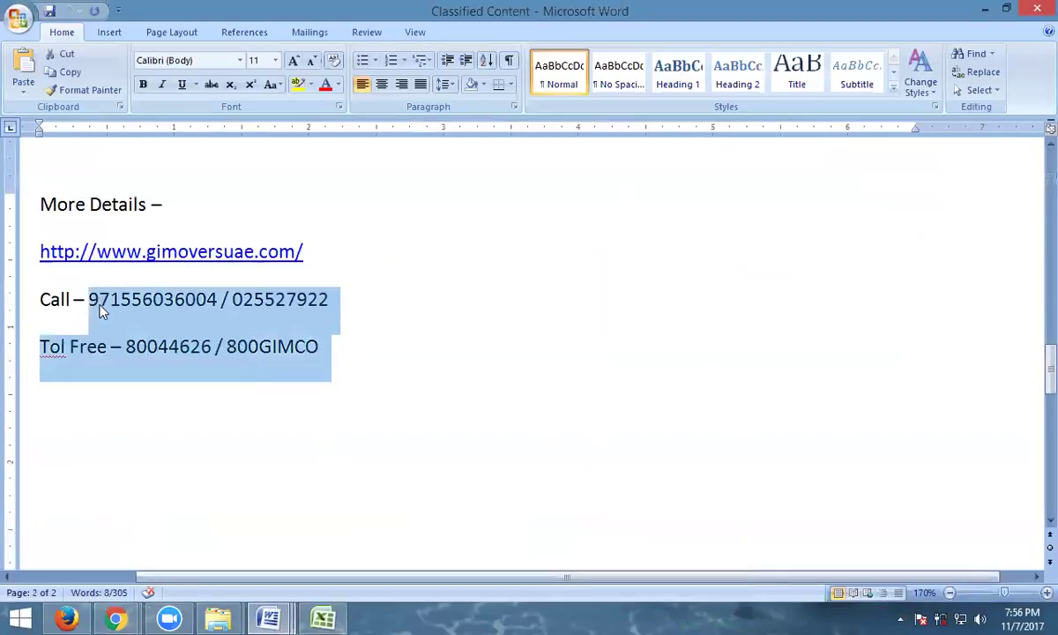
{"action": "key", "text": "alt+Tab"}
{"action": "key", "text": "ctrl+v"}
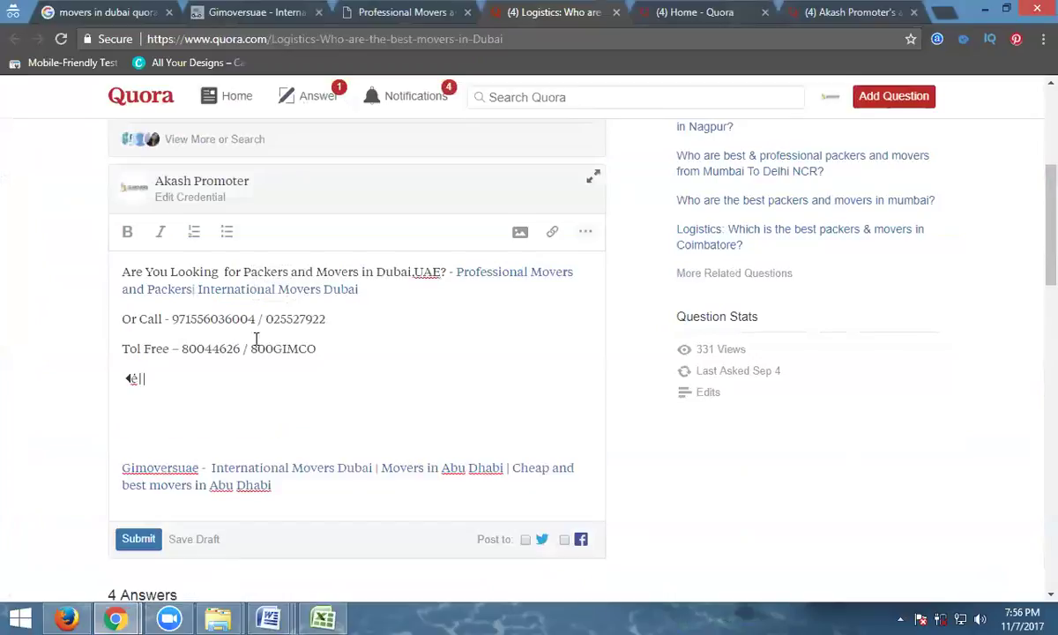
End both phone number lines with a comma, remove the stray characters below them, and add a "More -" line.
{"action": "left_click", "coordinate": [349, 316]}
{"action": "type", "text": ","}
{"action": "left_click", "coordinate": [134, 380]}
{"action": "key", "text": "BackSpace"}
{"action": "left_click", "coordinate": [339, 350]}
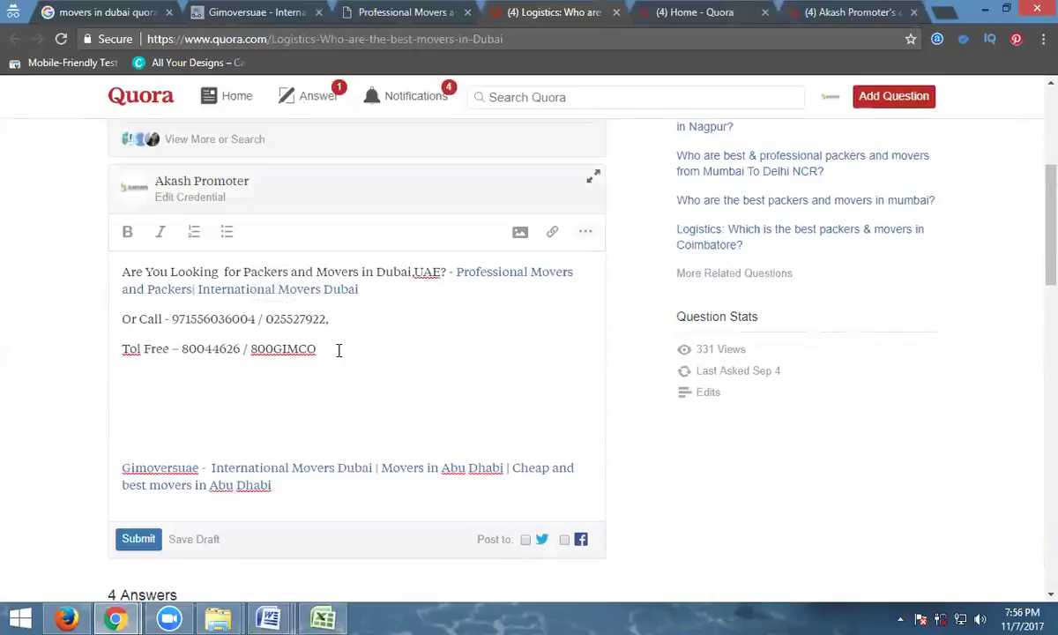
{"action": "key", "text": "Return"}
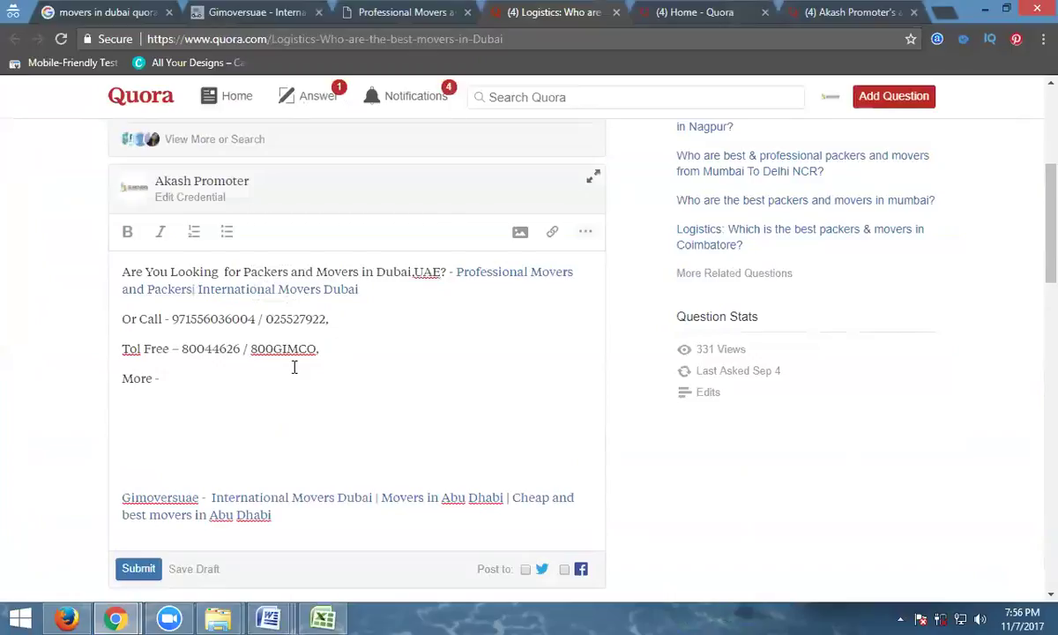
Publish the answer to "Logistics: Who are the best movers in Dubai?" and dismiss the credential request.
{"action": "scroll", "coordinate": [202, 512], "scroll_direction": "down", "scroll_amount": 2}
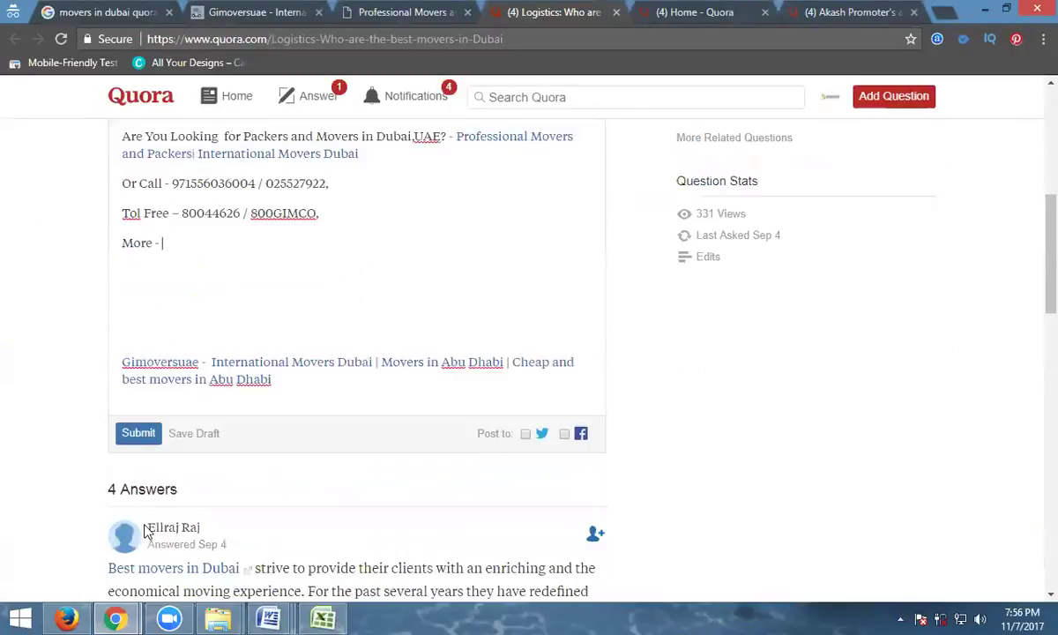
{"action": "left_click", "coordinate": [138, 406]}
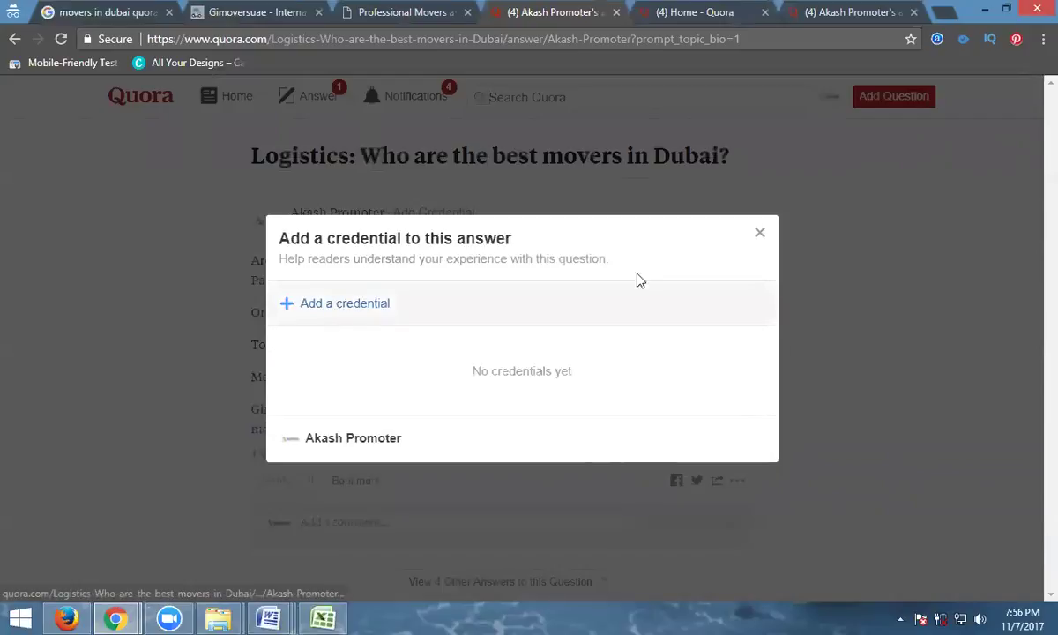
{"action": "left_click", "coordinate": [760, 235]}
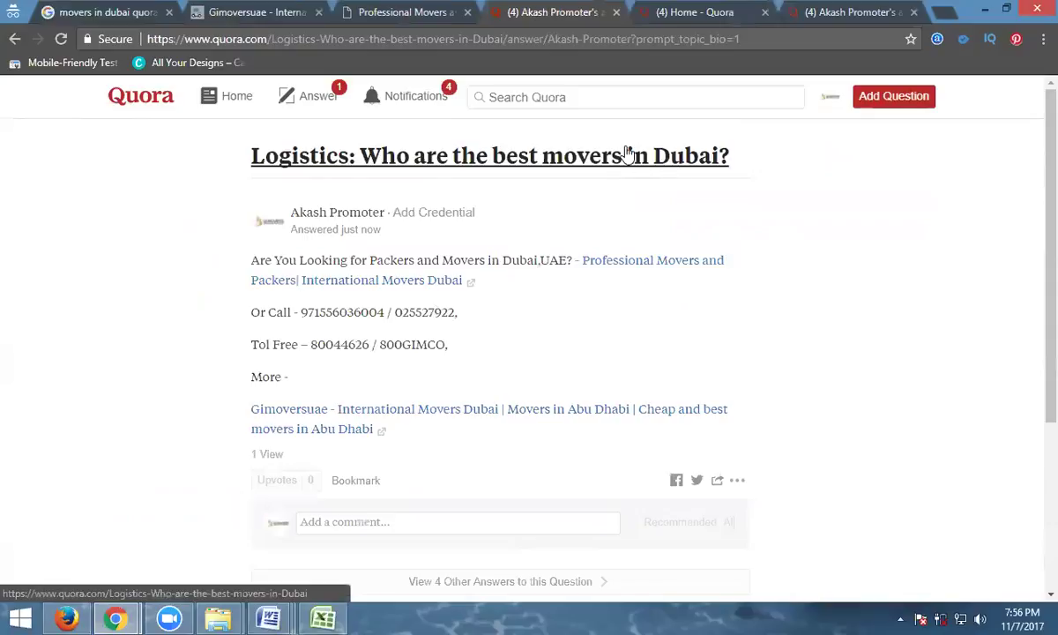
Start a new Quora question with "Are You Looking for Packers and Movers in Abu Dhabi, UAE?" copied from the Word document "content small".
{"action": "left_click", "coordinate": [900, 98]}
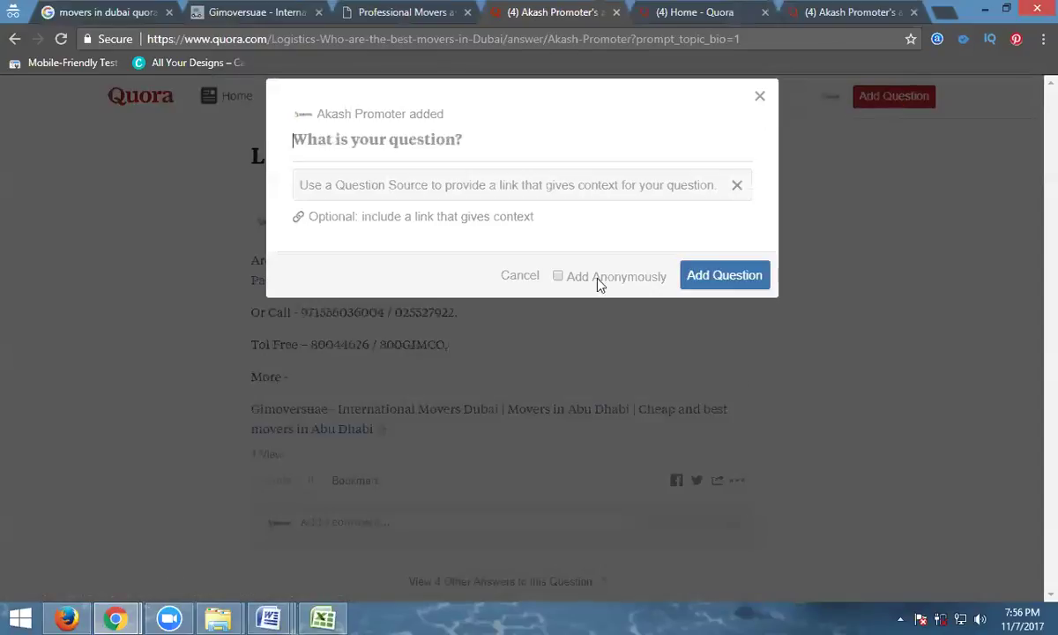
{"action": "mouse_move", "coordinate": [269, 617]}
{"action": "left_click", "coordinate": [620, 542]}
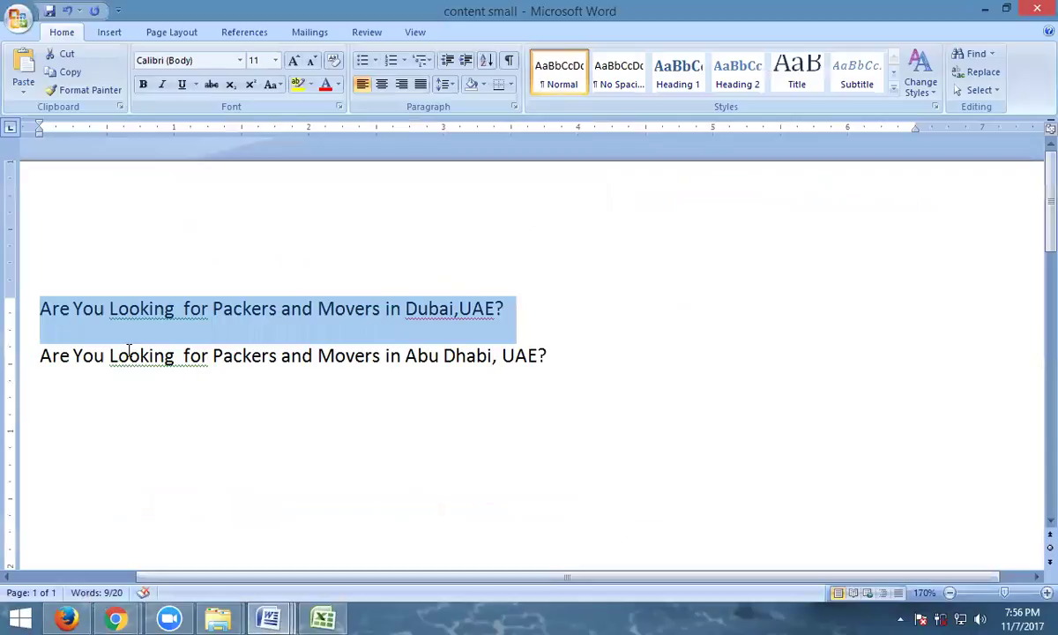
{"action": "left_click_drag", "start_coordinate": [36, 359], "coordinate": [548, 360]}
{"action": "key", "text": "ctrl+c"}
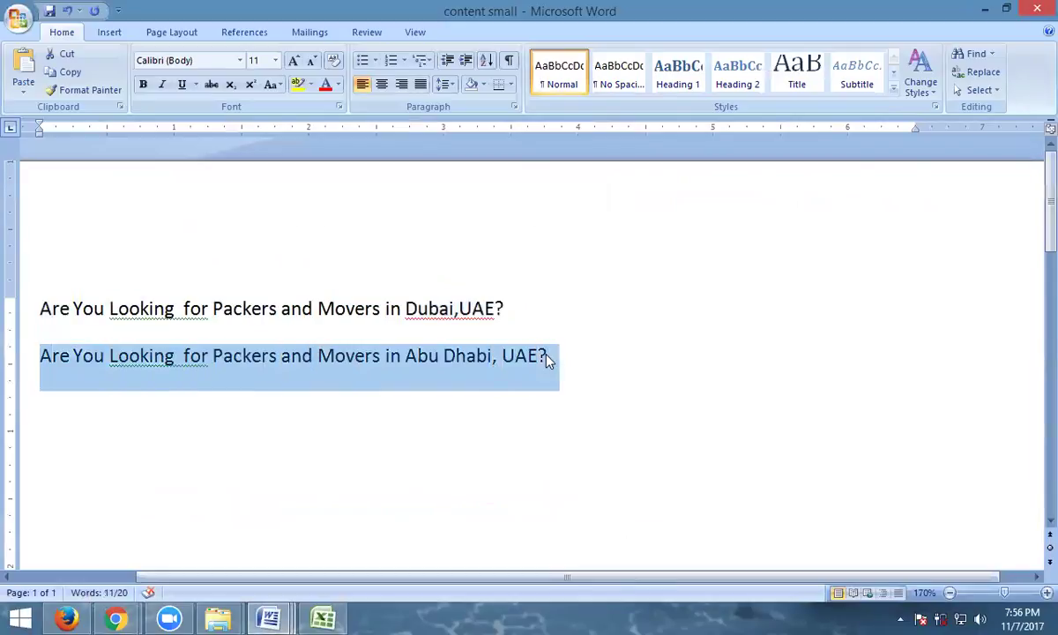
{"action": "key", "text": "alt+Tab"}
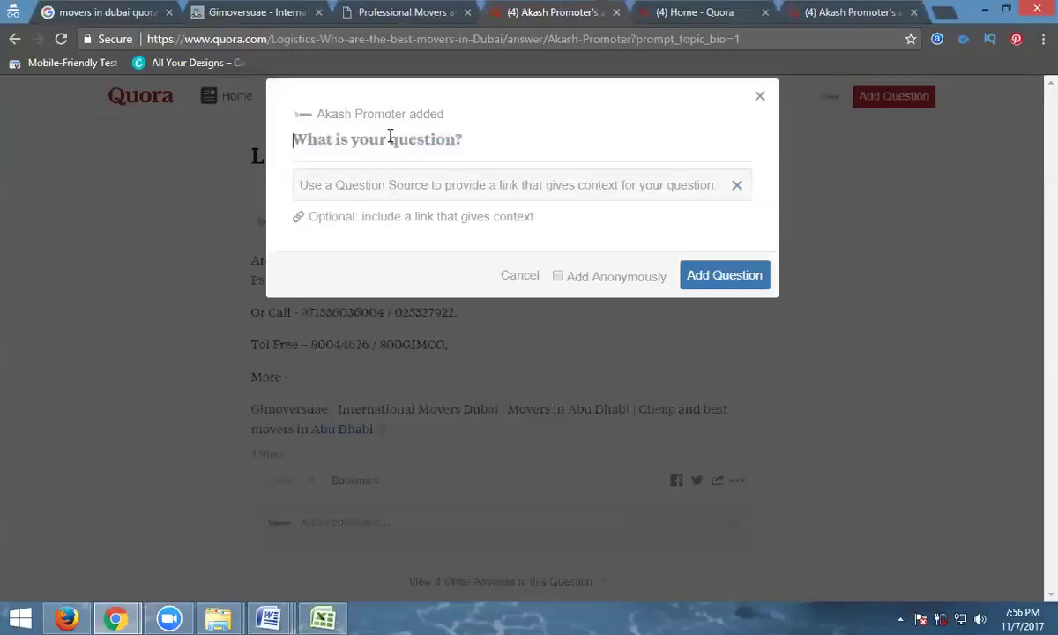
{"action": "key", "text": "ctrl+v"}
{"action": "left_click", "coordinate": [330, 217]}
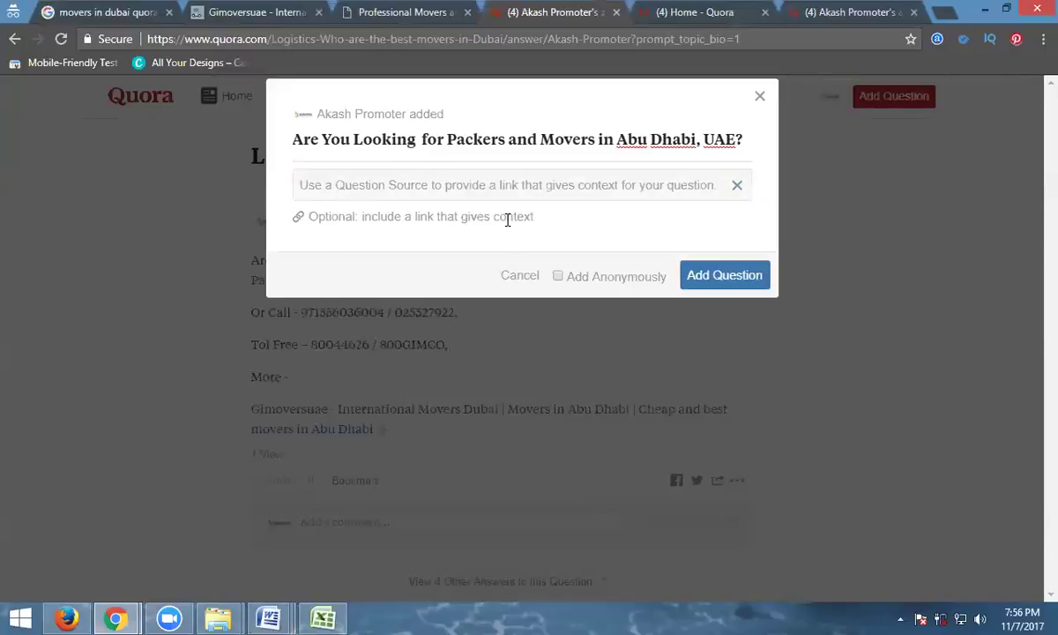
{"action": "key", "text": "ctrl+v"}
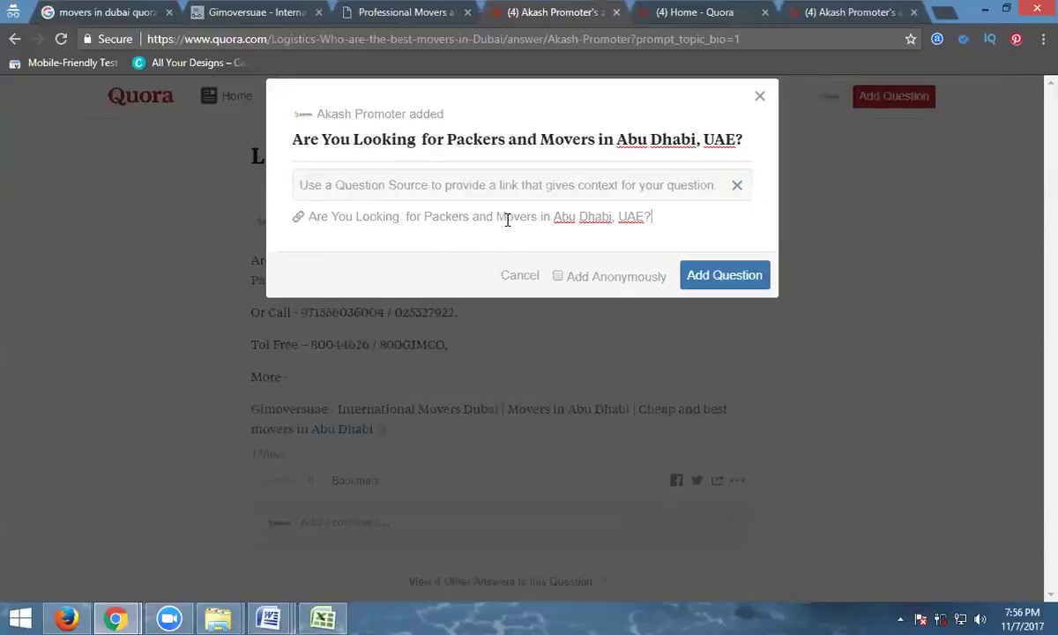
{"action": "left_click", "coordinate": [404, 18]}
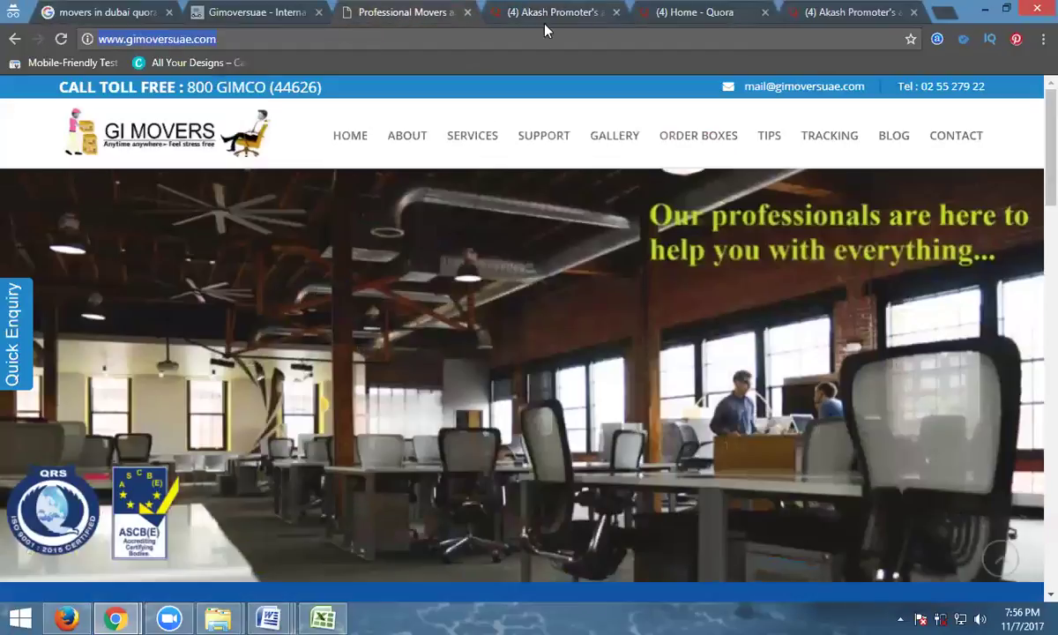
{"action": "left_click", "coordinate": [675, 20]}
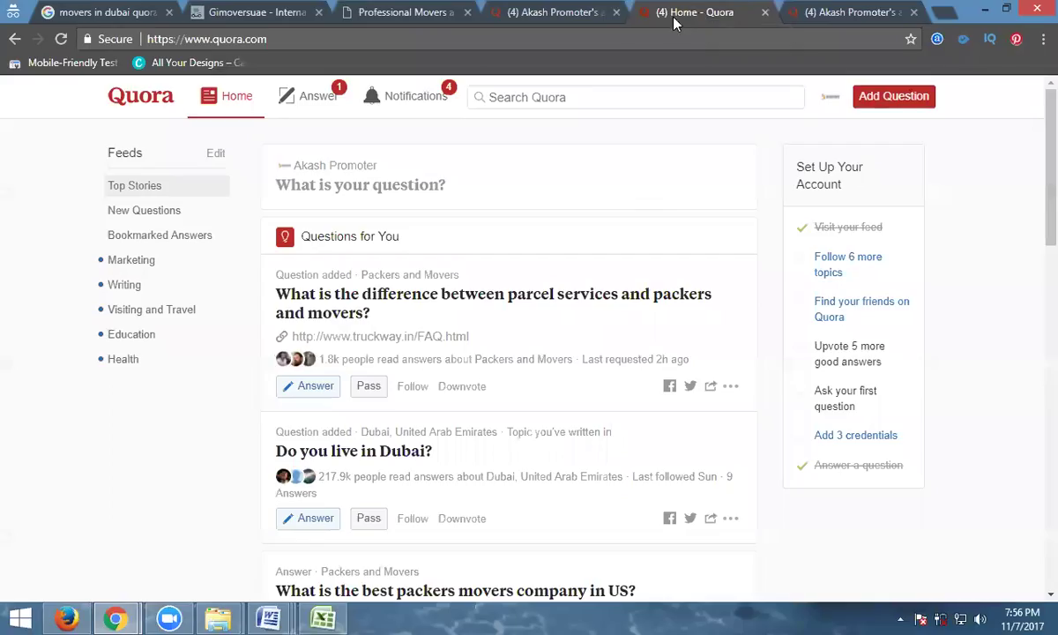
{"action": "left_click", "coordinate": [572, 16]}
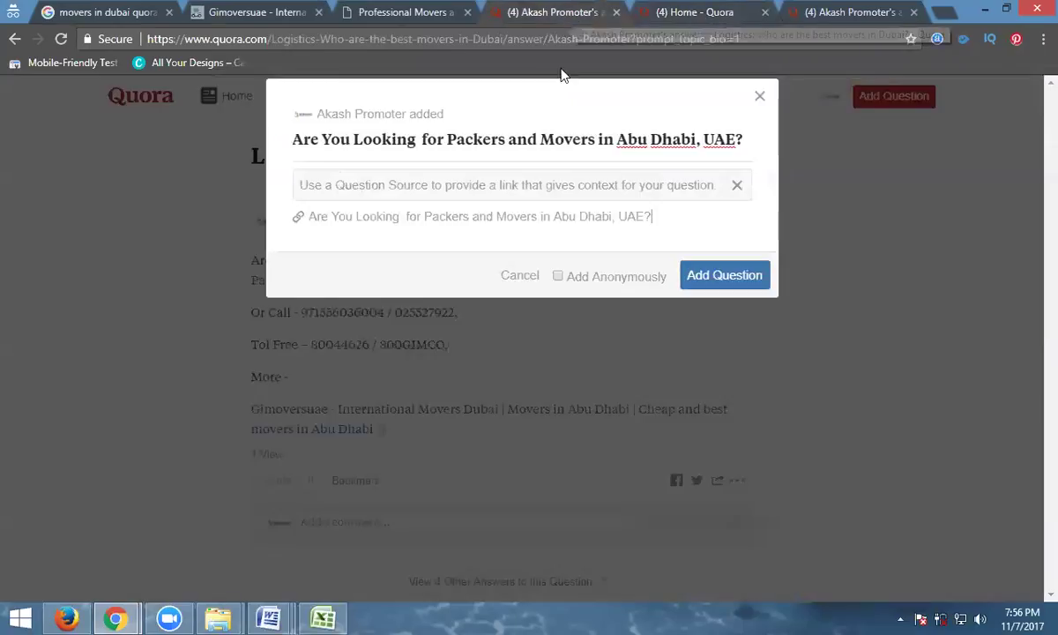
{"action": "triple_click", "coordinate": [671, 213]}
{"action": "left_click", "coordinate": [677, 213]}
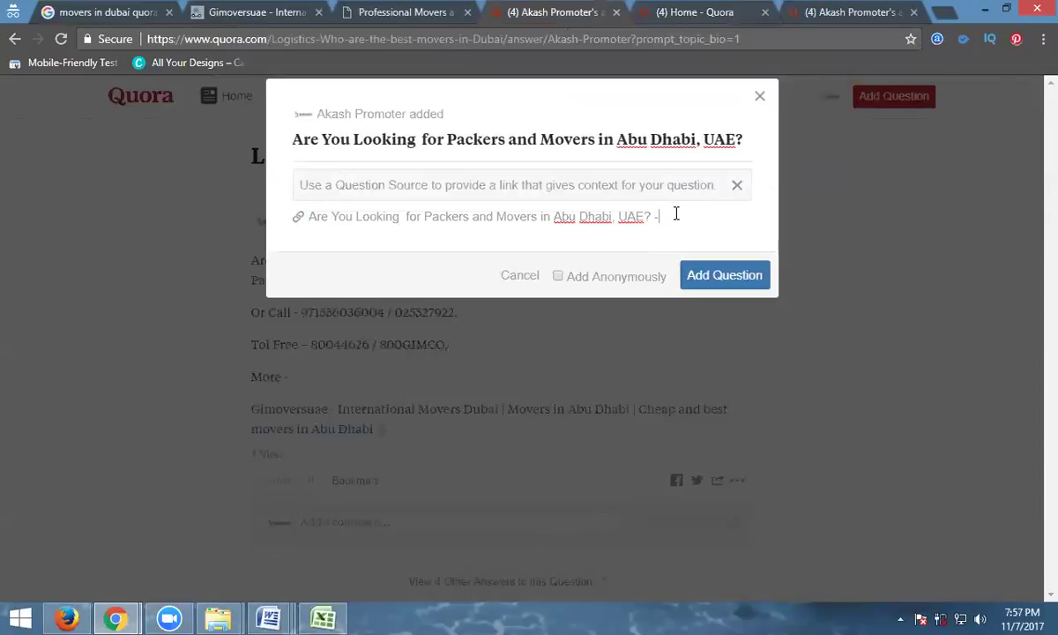
{"action": "type", "text": "http://www.gimoversuae.com/"}
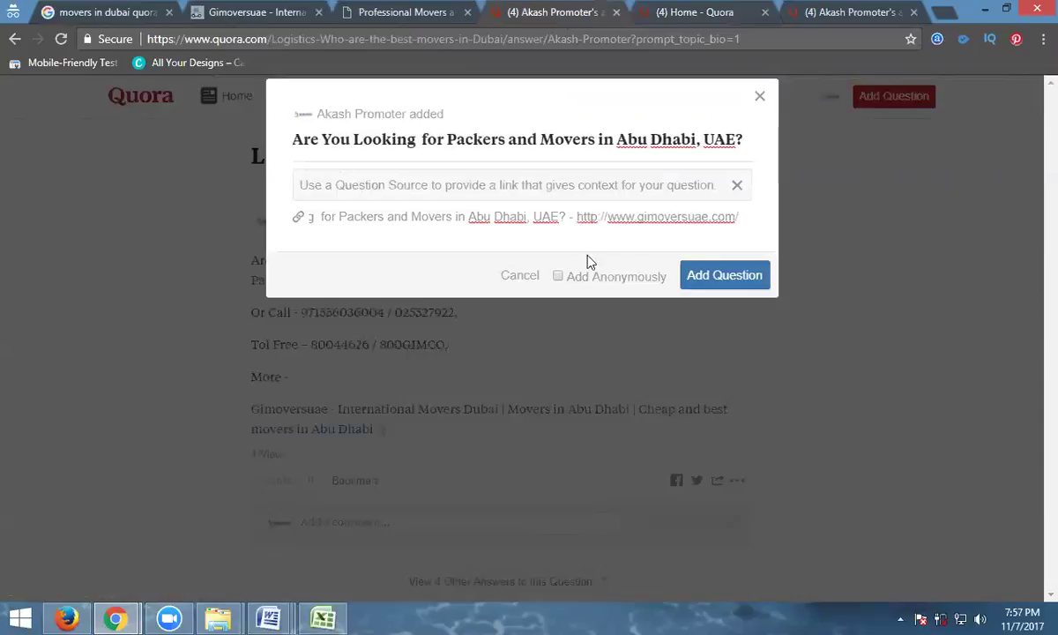
{"action": "left_click", "coordinate": [738, 277]}
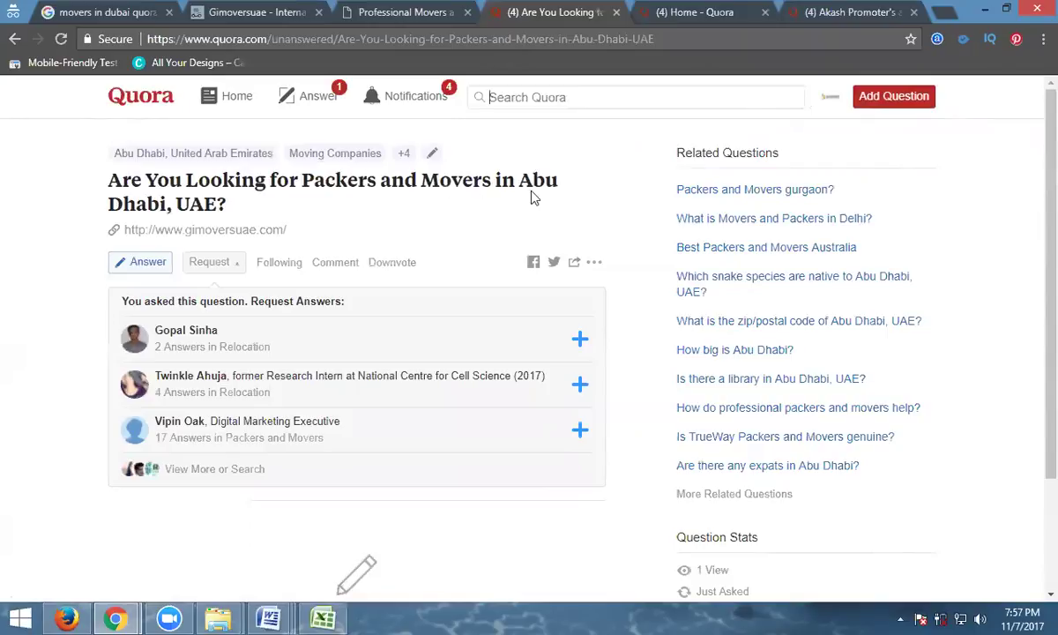
Start an answer to the new Abu Dhabi question and open the Word document "keywords" from the gimovers folder.
{"action": "left_click", "coordinate": [140, 271]}
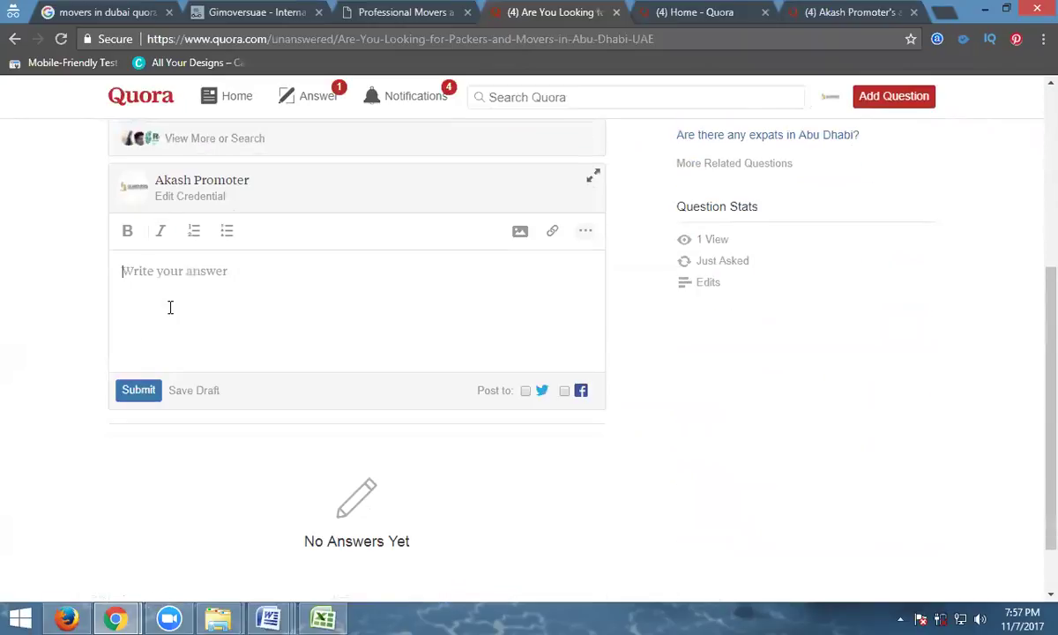
{"action": "scroll", "coordinate": [171, 307], "scroll_direction": "down", "scroll_amount": 1}
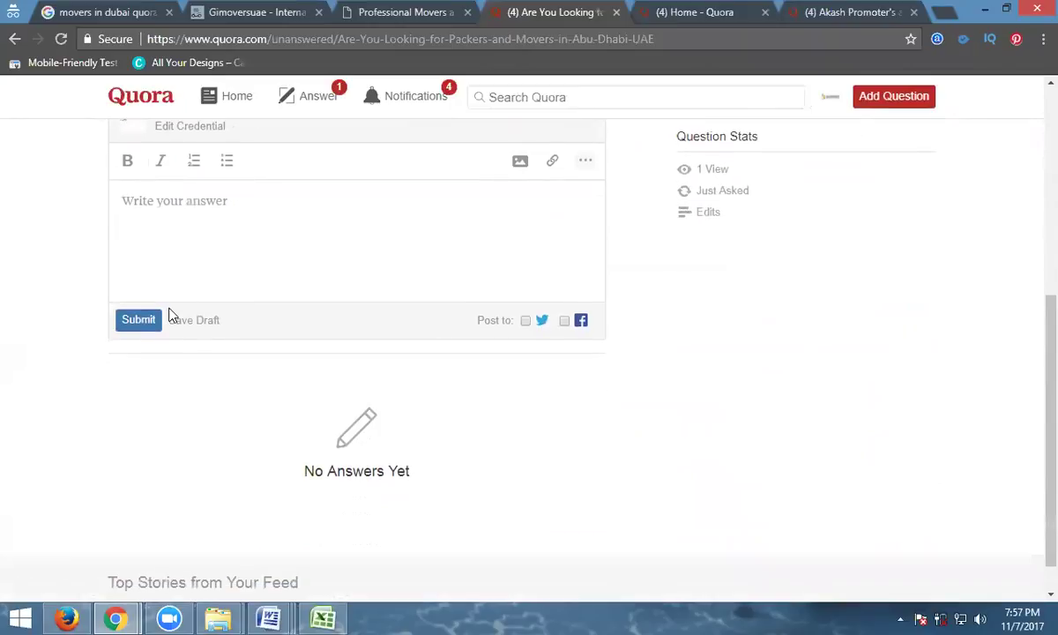
{"action": "mouse_move", "coordinate": [269, 618]}
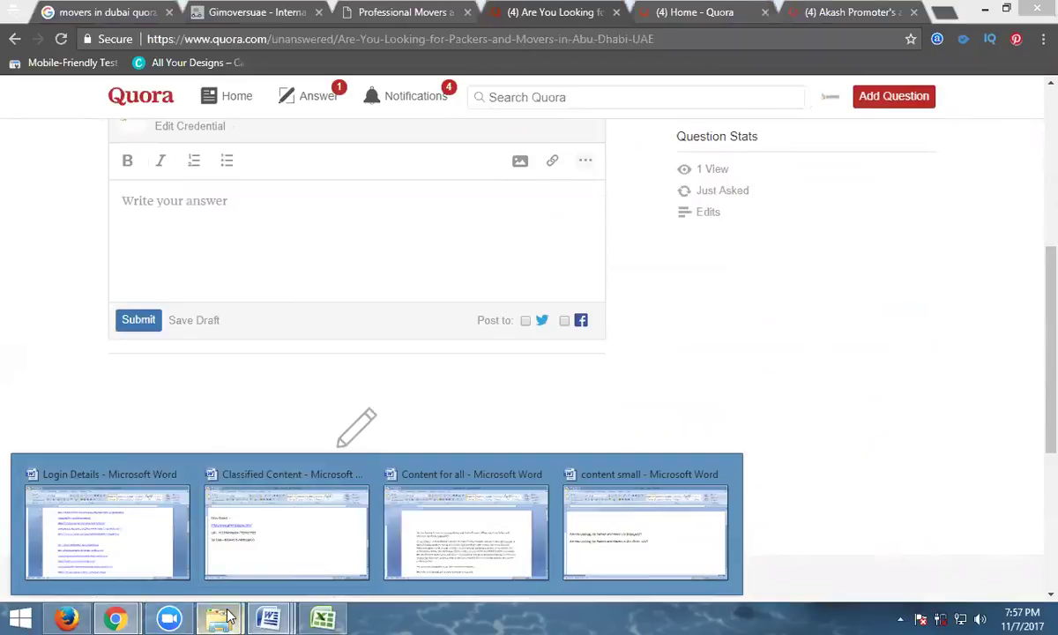
{"action": "mouse_move", "coordinate": [217, 618]}
{"action": "left_click", "coordinate": [130, 548]}
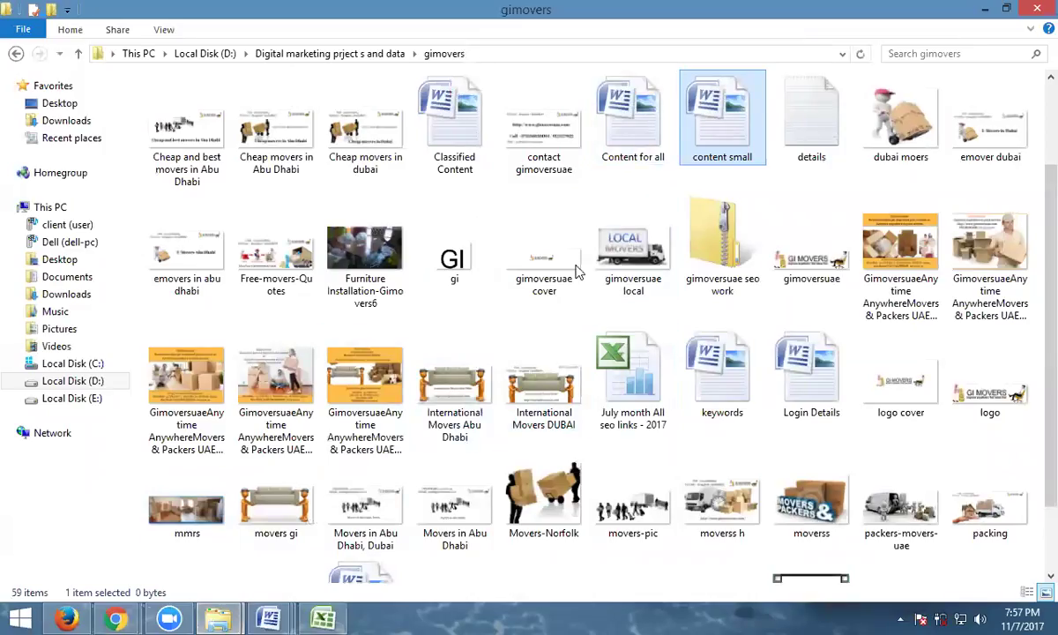
{"action": "scroll", "coordinate": [565, 341], "scroll_direction": "down", "scroll_amount": 3}
{"action": "double_click", "coordinate": [720, 286]}
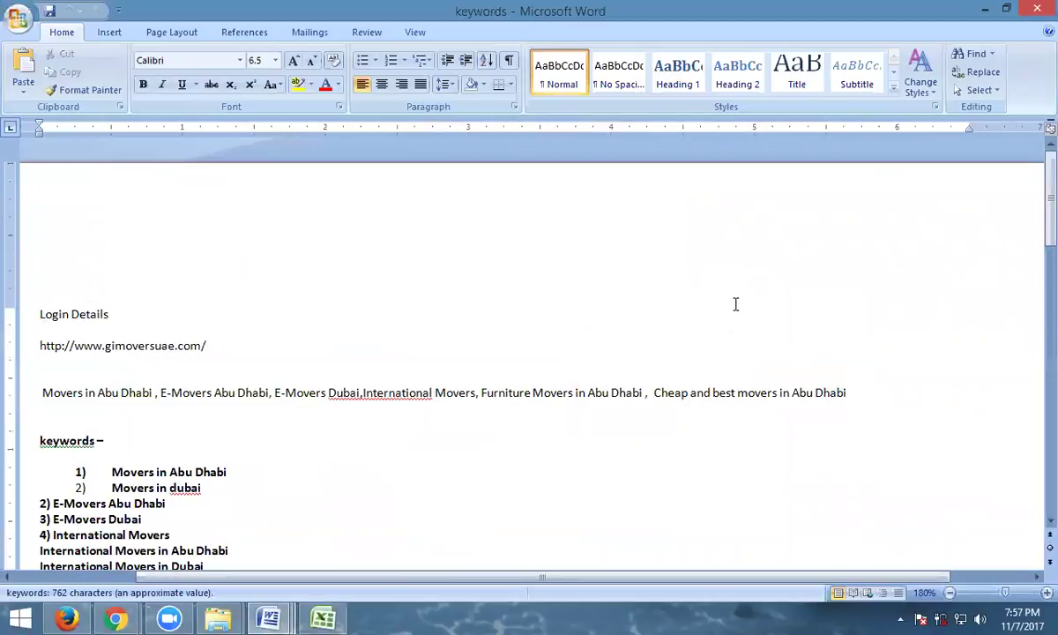
Copy "Top Packers and Movers in Abu Dhabi, UAE" from the "keywords" document into the Quora answer.
{"action": "scroll", "coordinate": [735, 305], "scroll_direction": "down", "scroll_amount": 10}
{"action": "left_click_drag", "start_coordinate": [39, 226], "coordinate": [258, 220]}
{"action": "key", "text": "ctrl+c"}
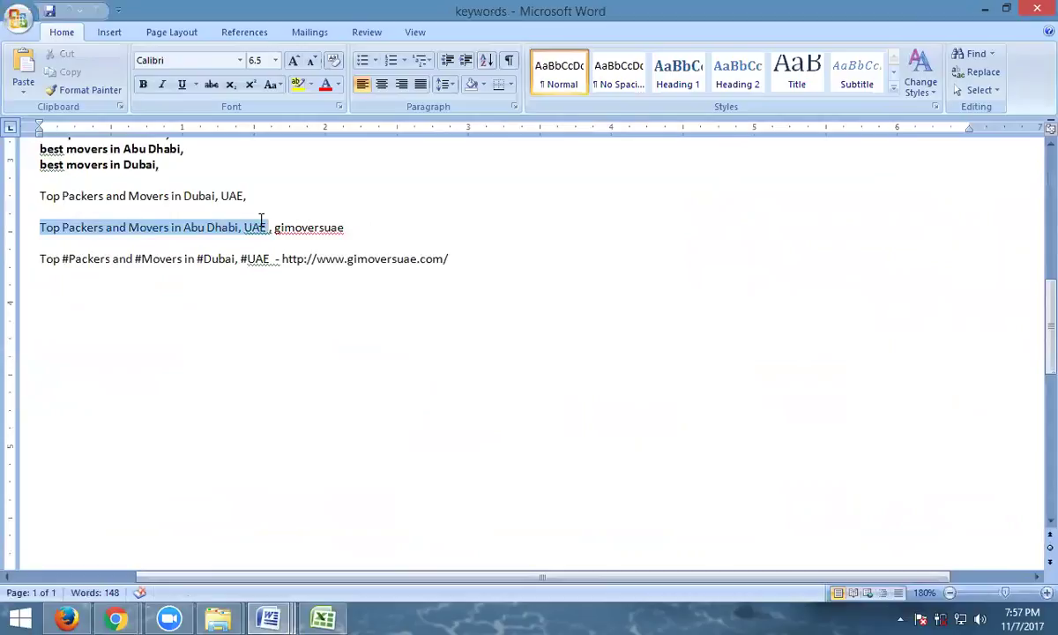
{"action": "left_click", "coordinate": [115, 620]}
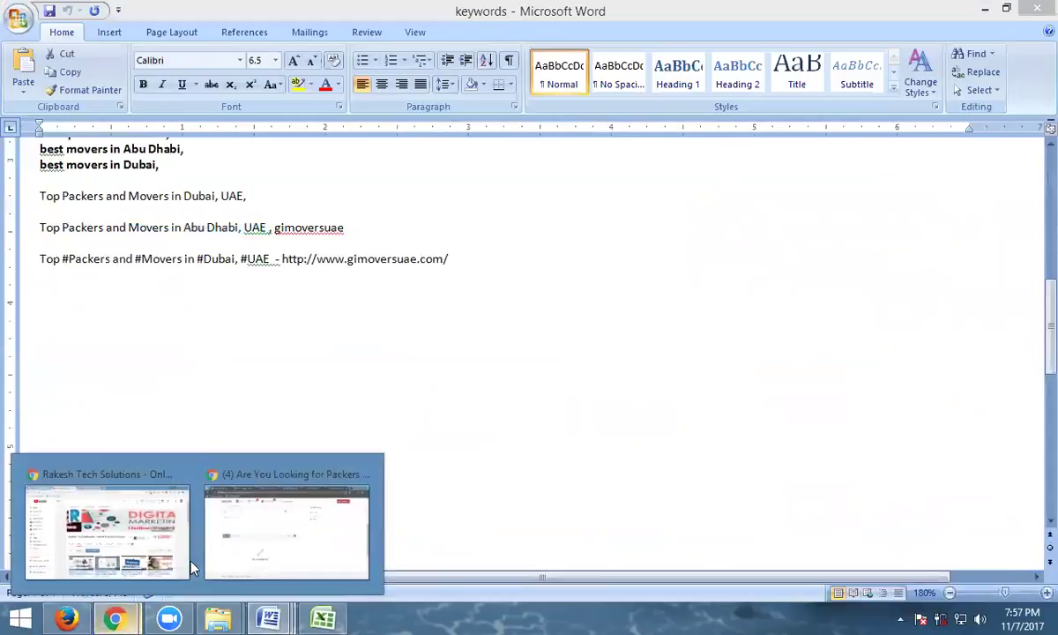
{"action": "left_click", "coordinate": [211, 494]}
{"action": "left_click", "coordinate": [206, 197]}
{"action": "key", "text": "ctrl+v"}
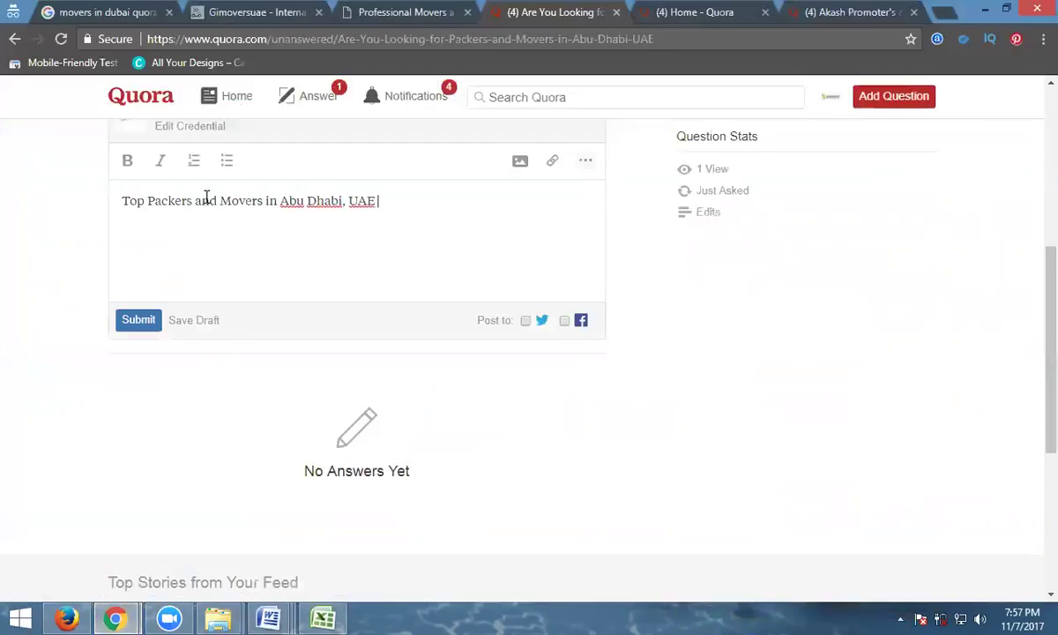
{"action": "left_click", "coordinate": [350, 12]}
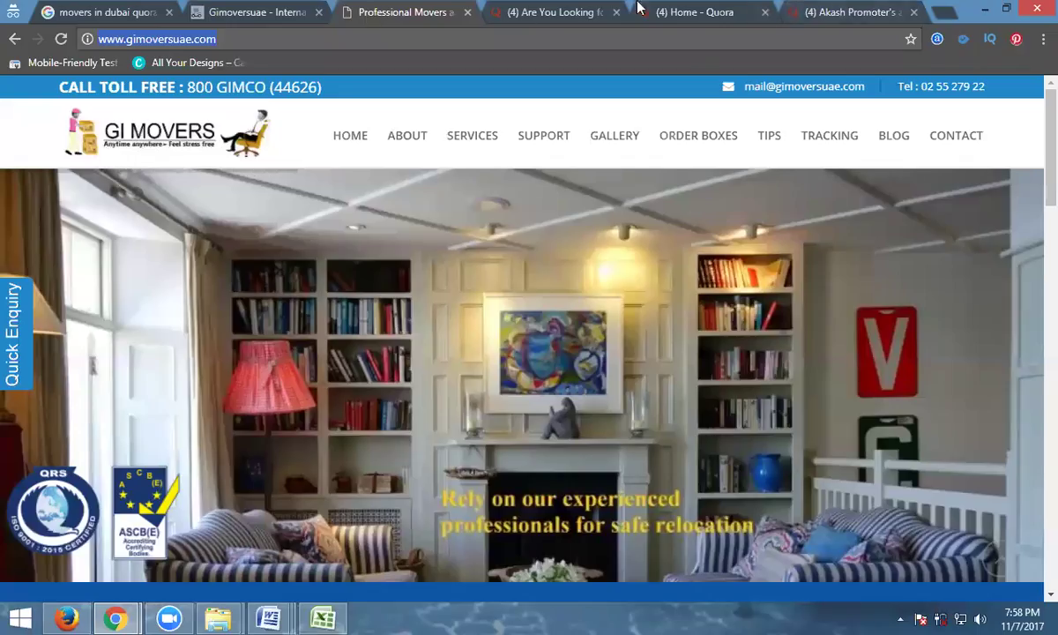
{"action": "left_click", "coordinate": [552, 12]}
{"action": "type", "text": "http://www.gimoversuae.com/"}
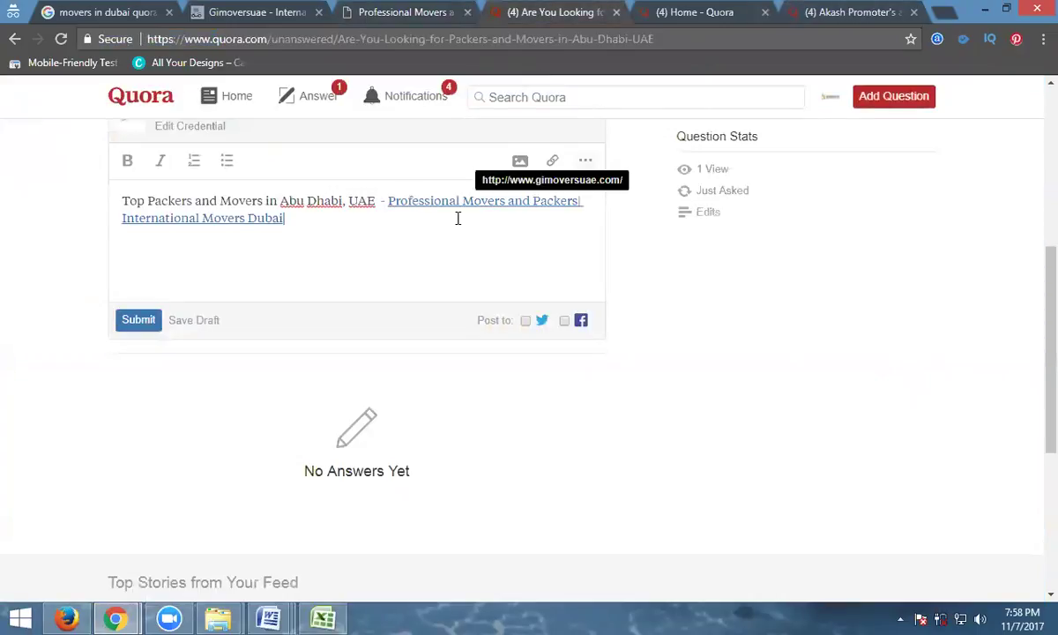
{"action": "left_click", "coordinate": [141, 321]}
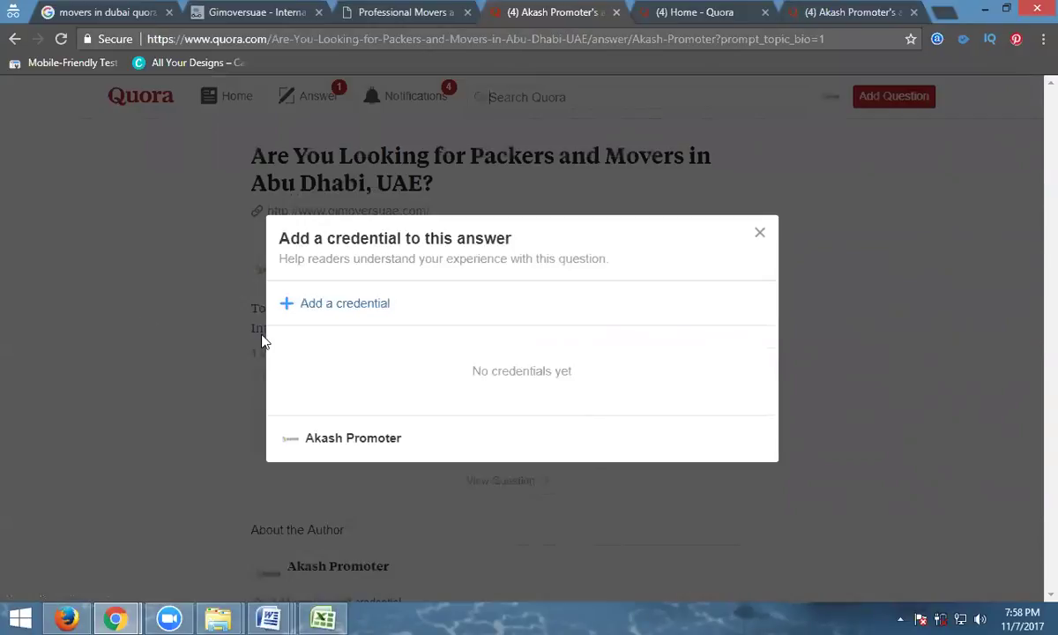
Dismiss the credential prompt, then log in to twitter.com in a new browser tab with the account username and password.
{"action": "left_click", "coordinate": [760, 236]}
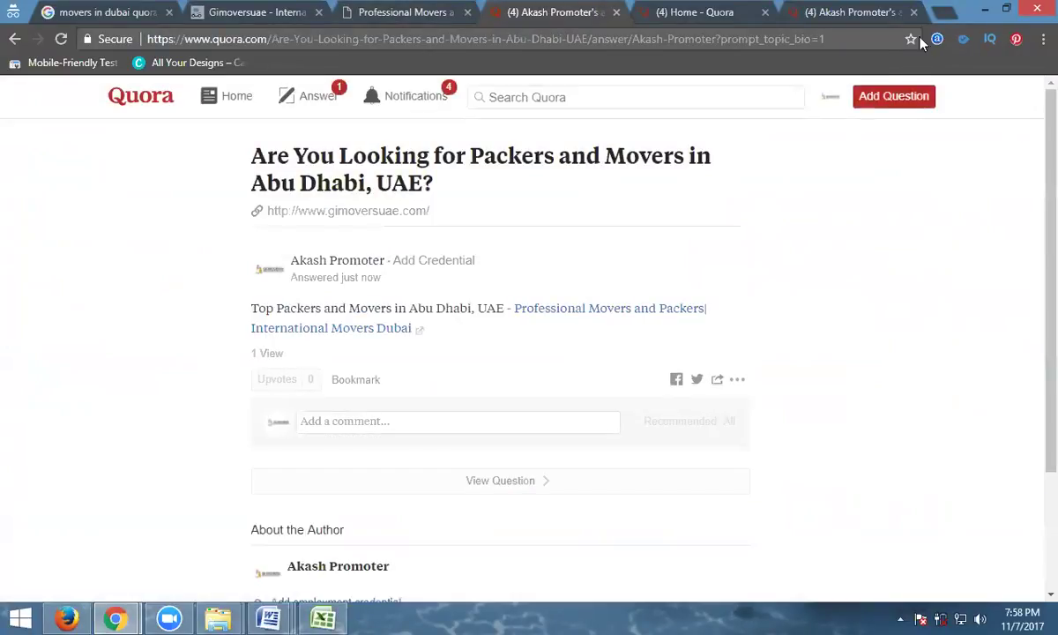
{"action": "left_click", "coordinate": [943, 12]}
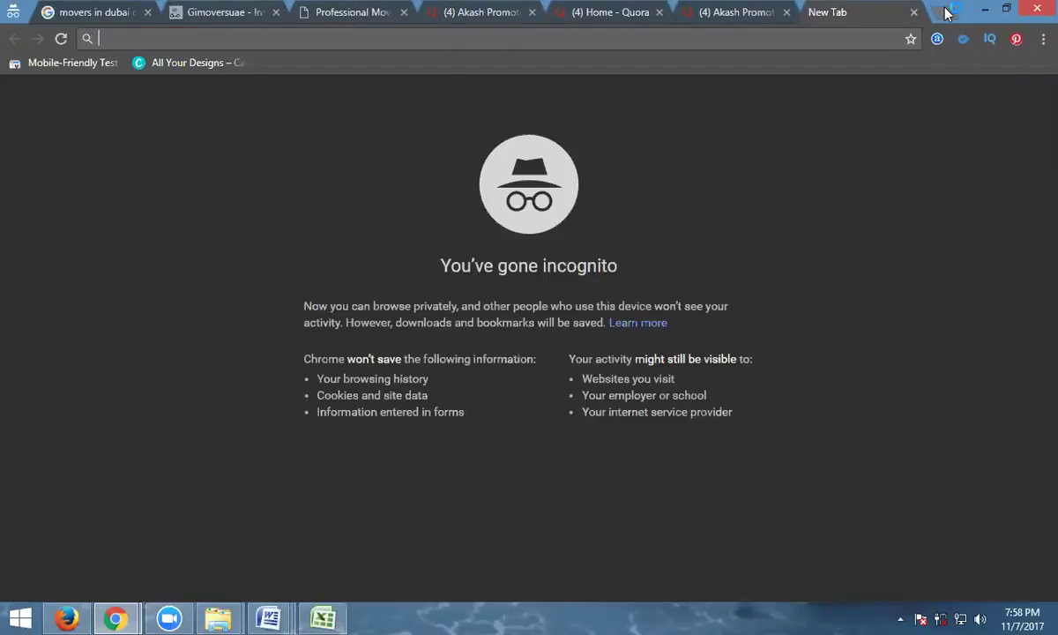
{"action": "type", "text": "twitter.com"}
{"action": "key", "text": "Return"}
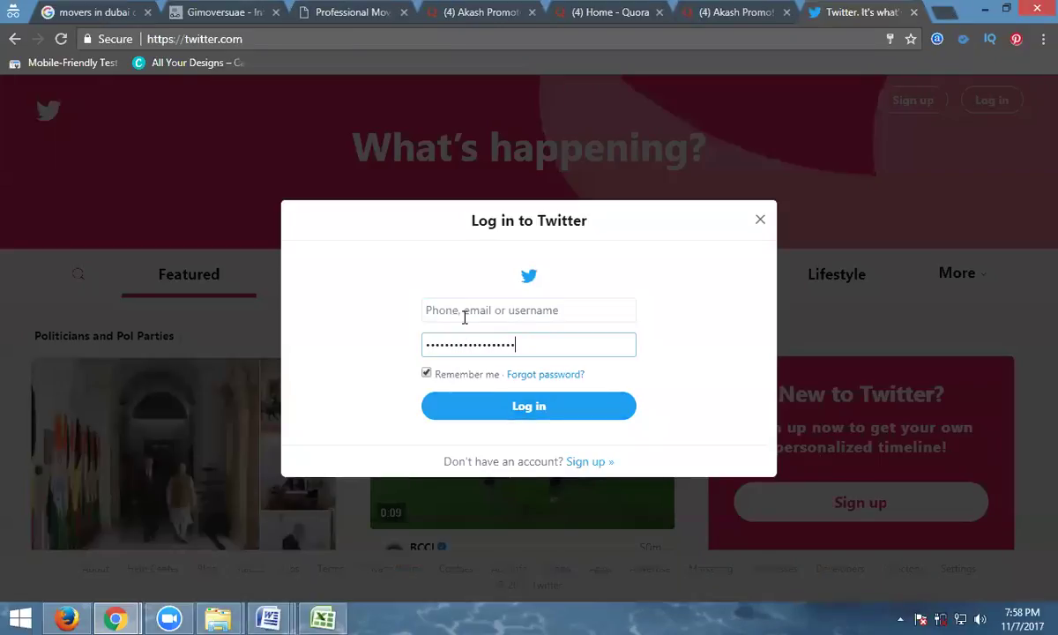
{"action": "left_click", "coordinate": [465, 318]}
{"action": "key", "text": "ctrl+v"}
{"action": "left_click", "coordinate": [462, 407]}
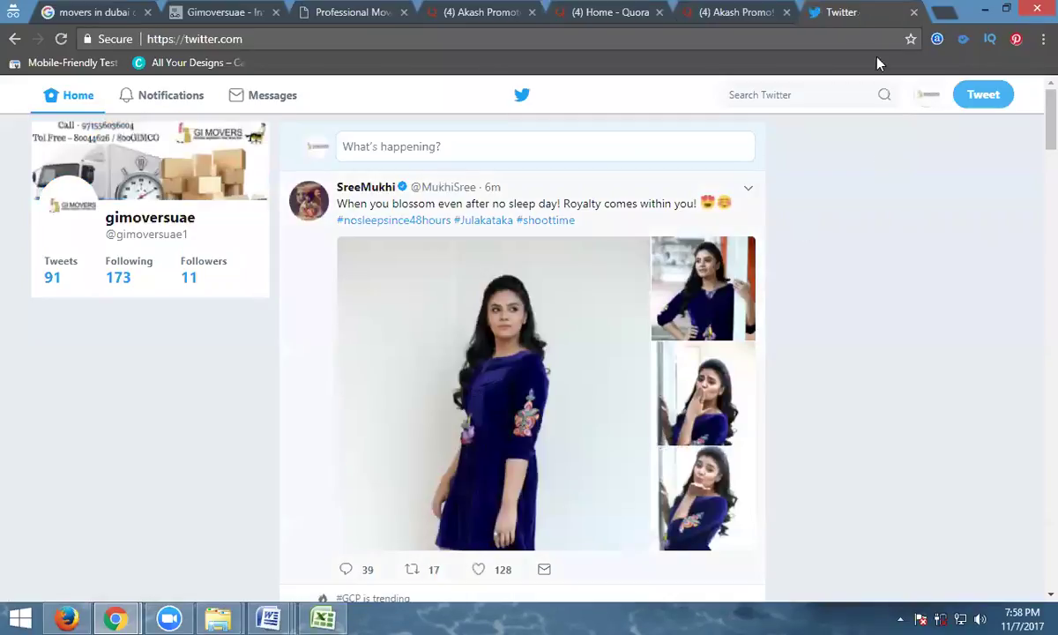
Share the Abu Dhabi packers and movers answer from Quora to Twitter, making "#Packers" and "#Movers" hashtags in the tweet text.
{"action": "left_click", "coordinate": [470, 12]}
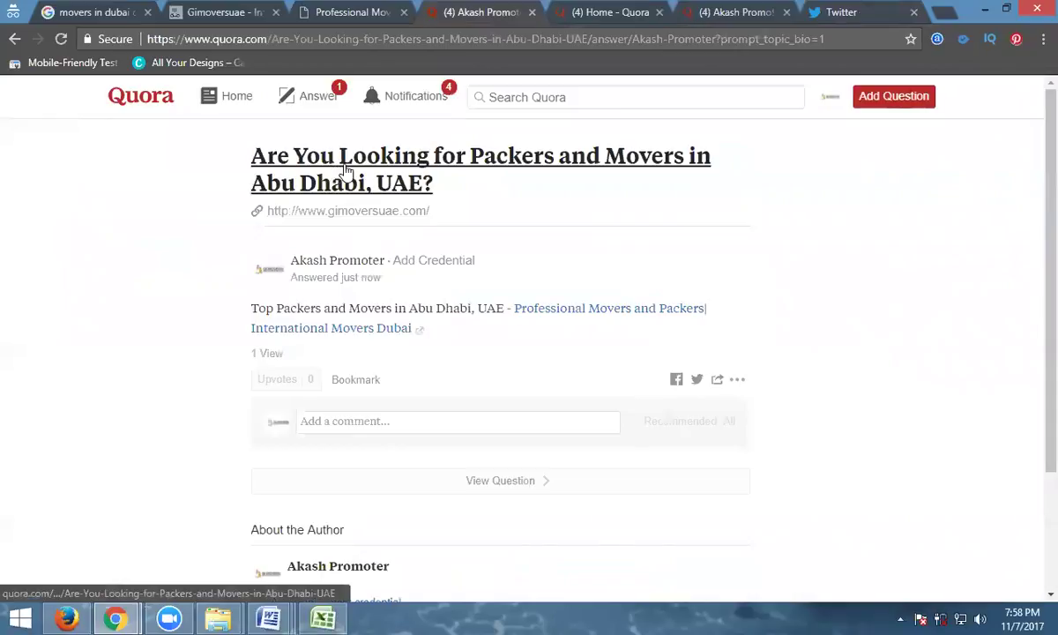
{"action": "left_click", "coordinate": [697, 380]}
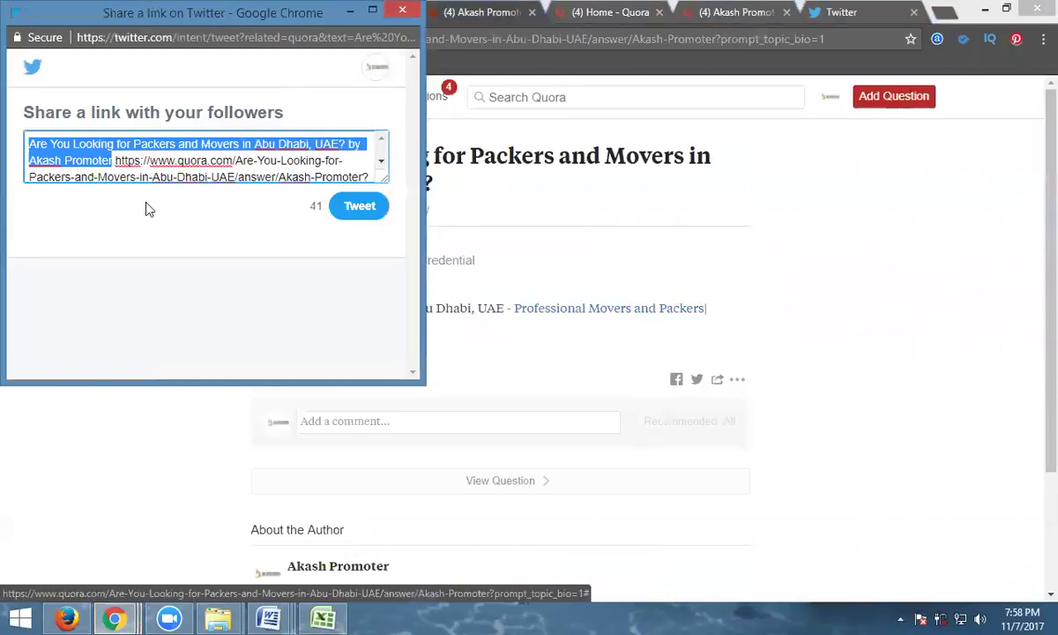
{"action": "left_click", "coordinate": [127, 160]}
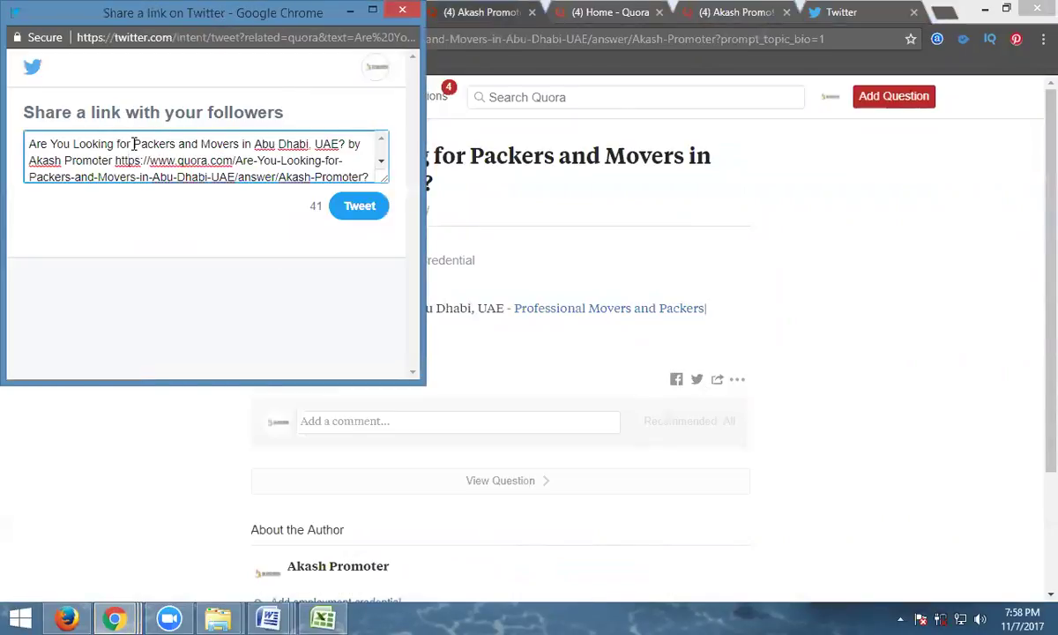
{"action": "left_click", "coordinate": [133, 144]}
{"action": "type", "text": "#"}
{"action": "left_click", "coordinate": [208, 143]}
{"action": "type", "text": "#"}
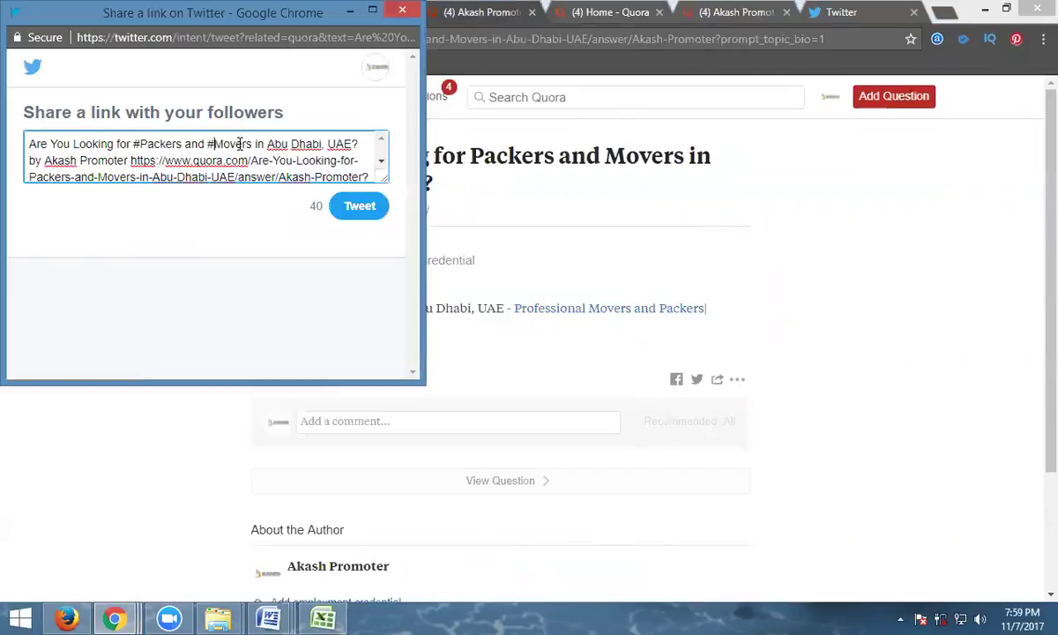
Change the place names in the tweet to "#AbuDhabi" and "#UAE" and replace the author's name with "#gimoversuae -".
{"action": "left_click", "coordinate": [267, 144]}
{"action": "type", "text": "#"}
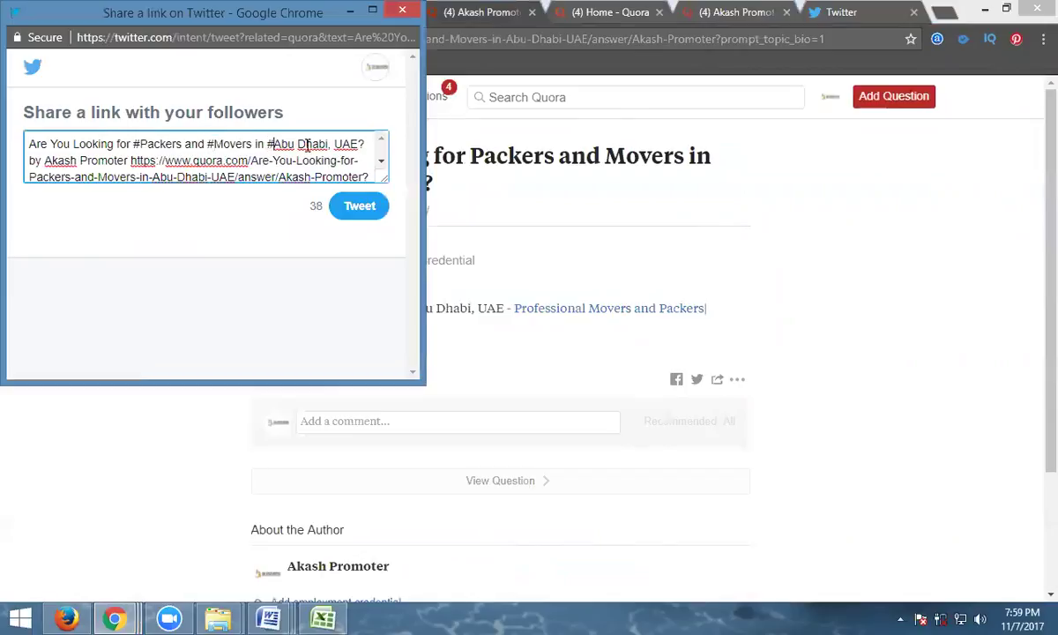
{"action": "left_click", "coordinate": [298, 143]}
{"action": "key", "text": "BackSpace"}
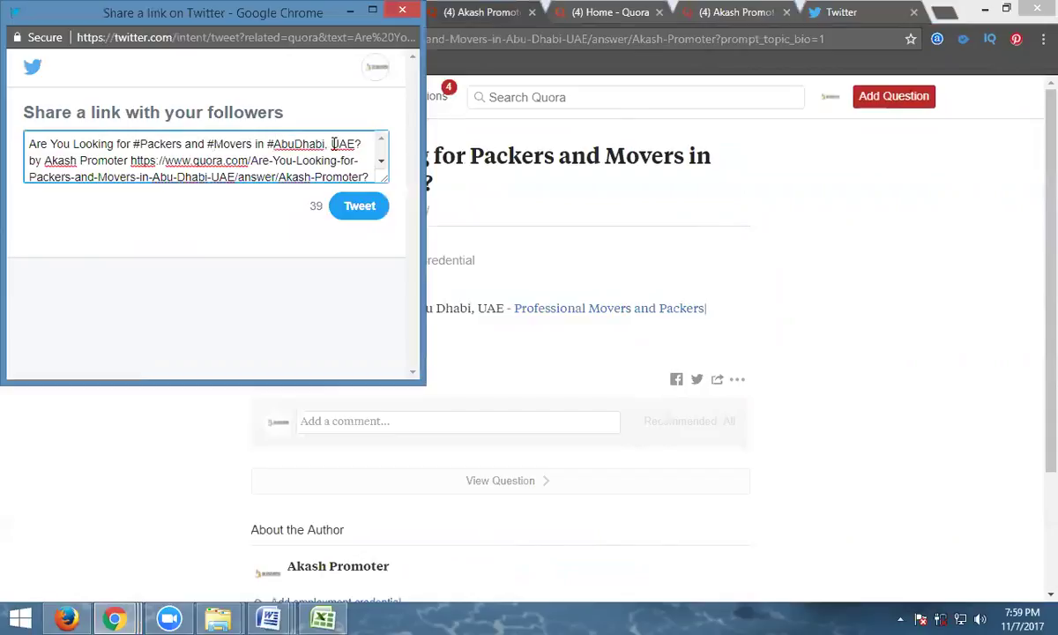
{"action": "left_click", "coordinate": [333, 143]}
{"action": "type", "text": "#"}
{"action": "left_click_drag", "start_coordinate": [44, 161], "coordinate": [128, 160]}
{"action": "type", "text": "#gimo"}
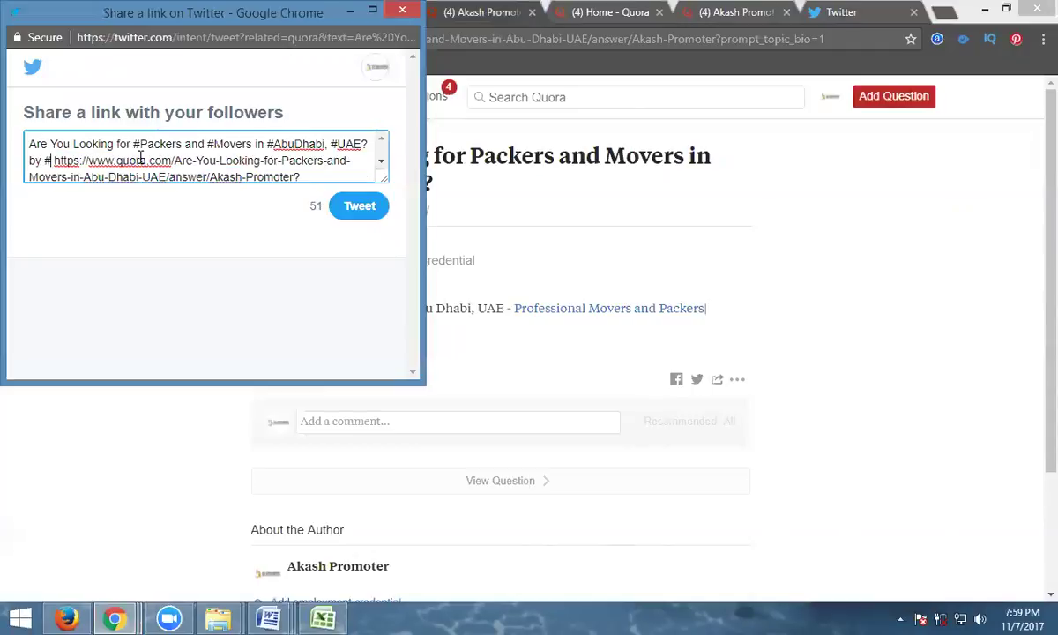
{"action": "type", "text": "versuae -"}
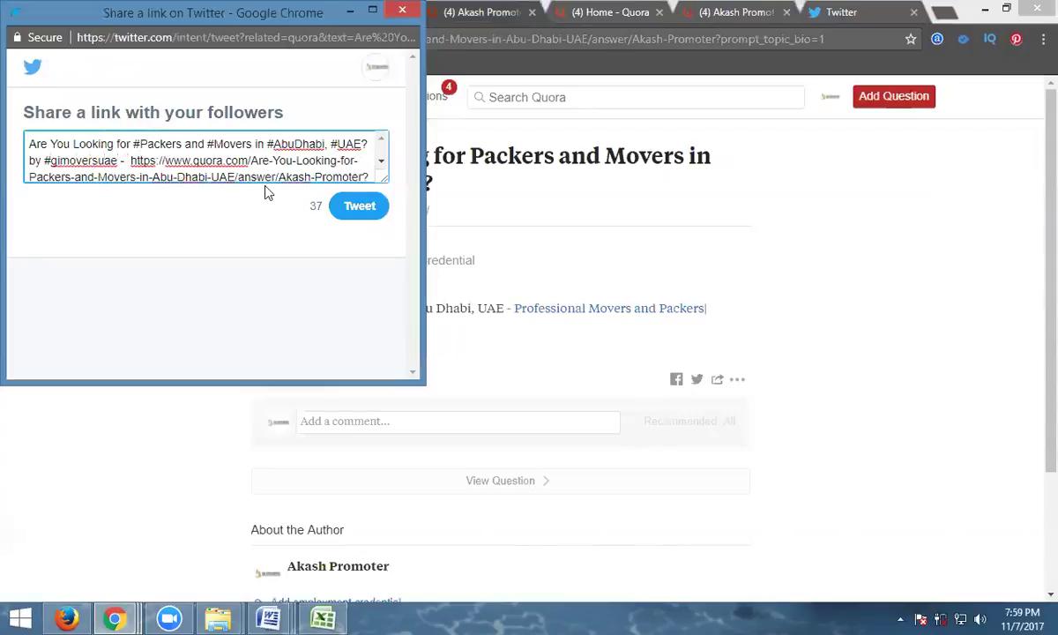
Post the tweet and follow the suggested Quora account on Twitter.
{"action": "left_click", "coordinate": [357, 206]}
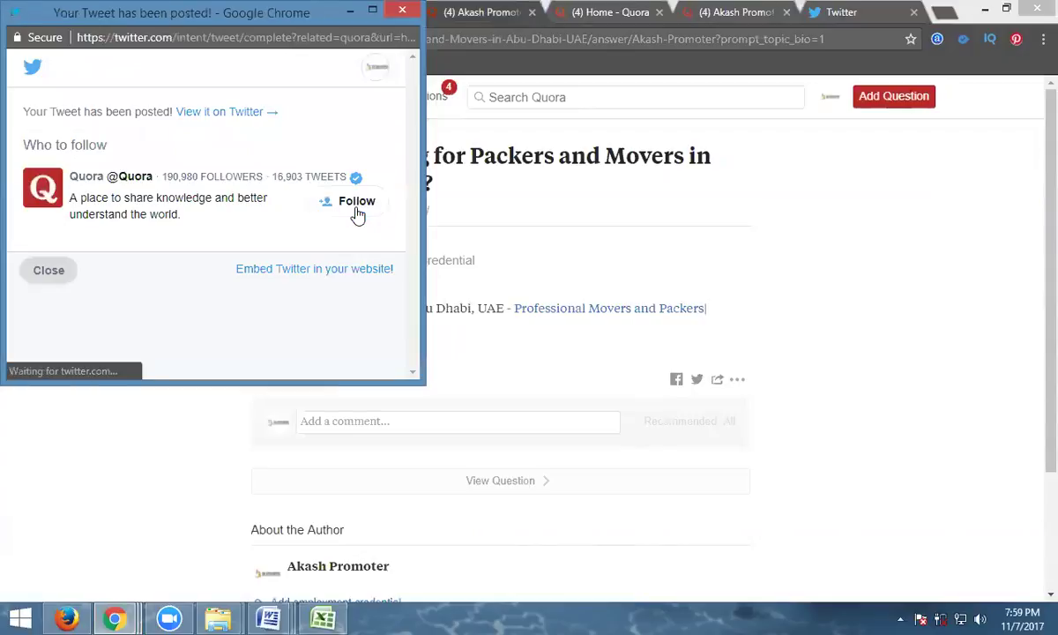
{"action": "left_click", "coordinate": [357, 210]}
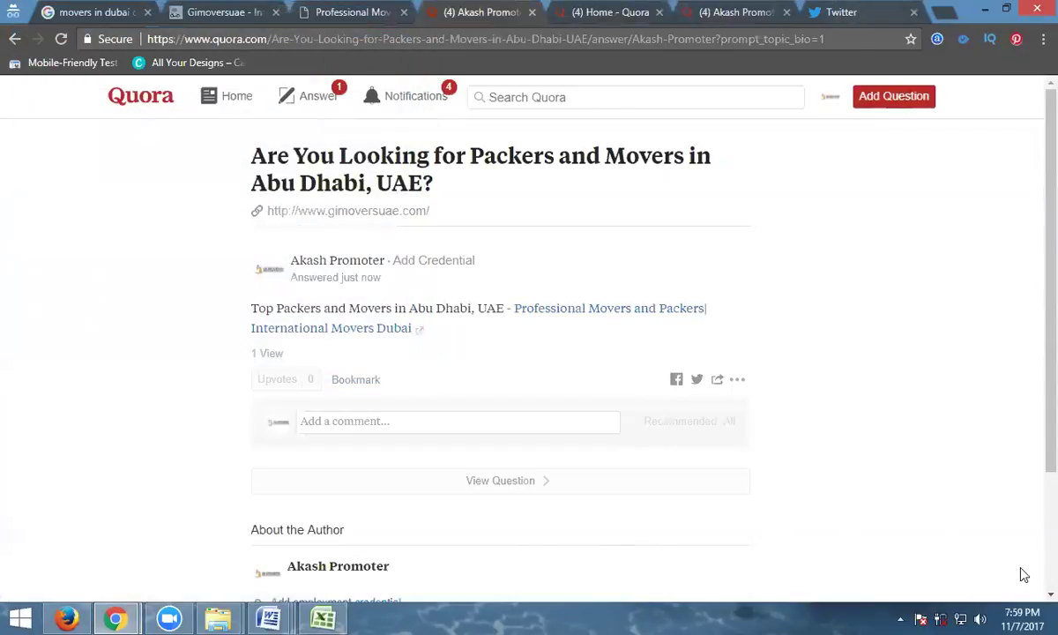
Check the new tweet on the gimoversuae Twitter profile and follow its link through the Quora answer to the company website.
{"action": "left_click", "coordinate": [849, 12]}
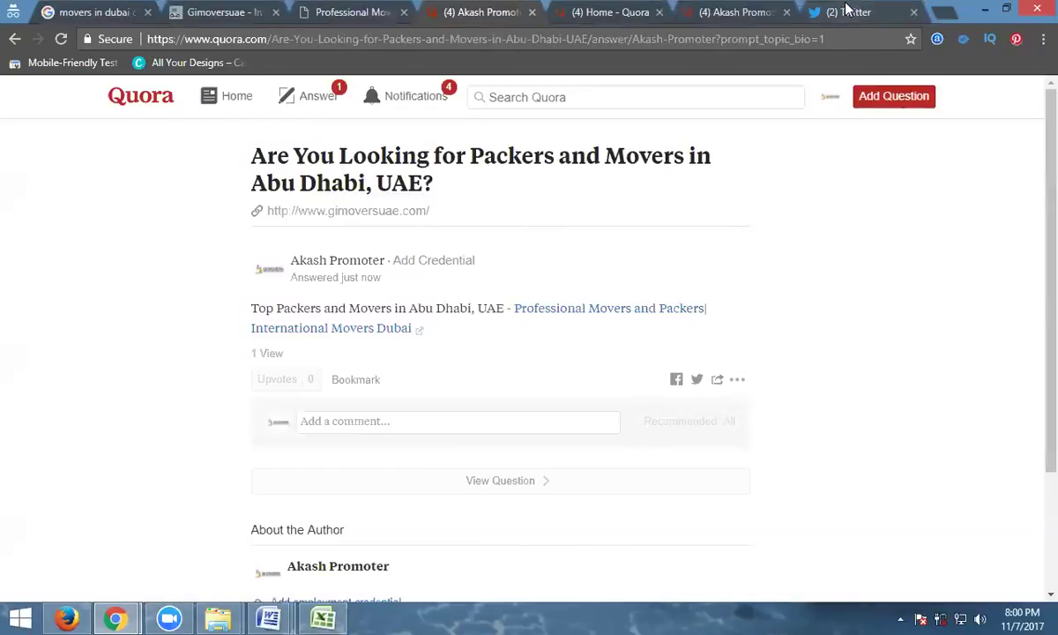
{"action": "left_click", "coordinate": [61, 39]}
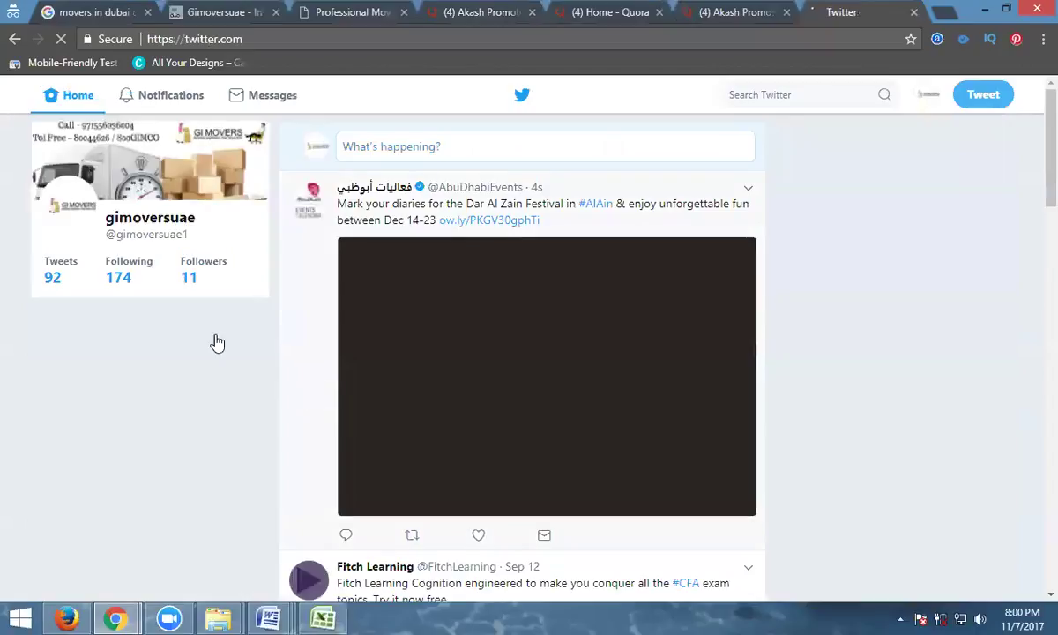
{"action": "left_click", "coordinate": [53, 277]}
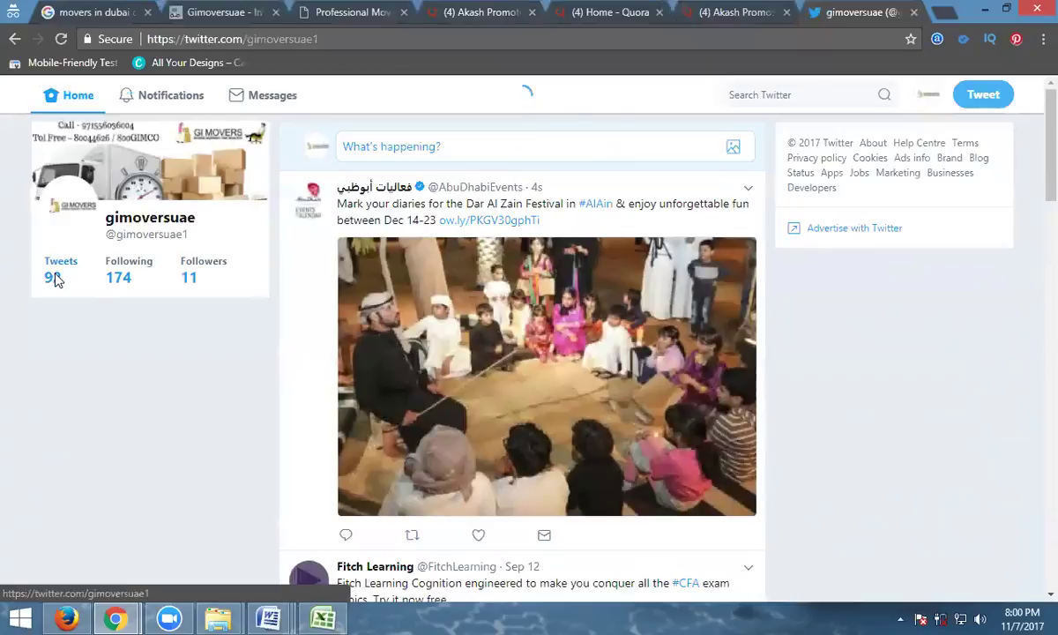
{"action": "scroll", "coordinate": [238, 282], "scroll_direction": "down", "scroll_amount": 3}
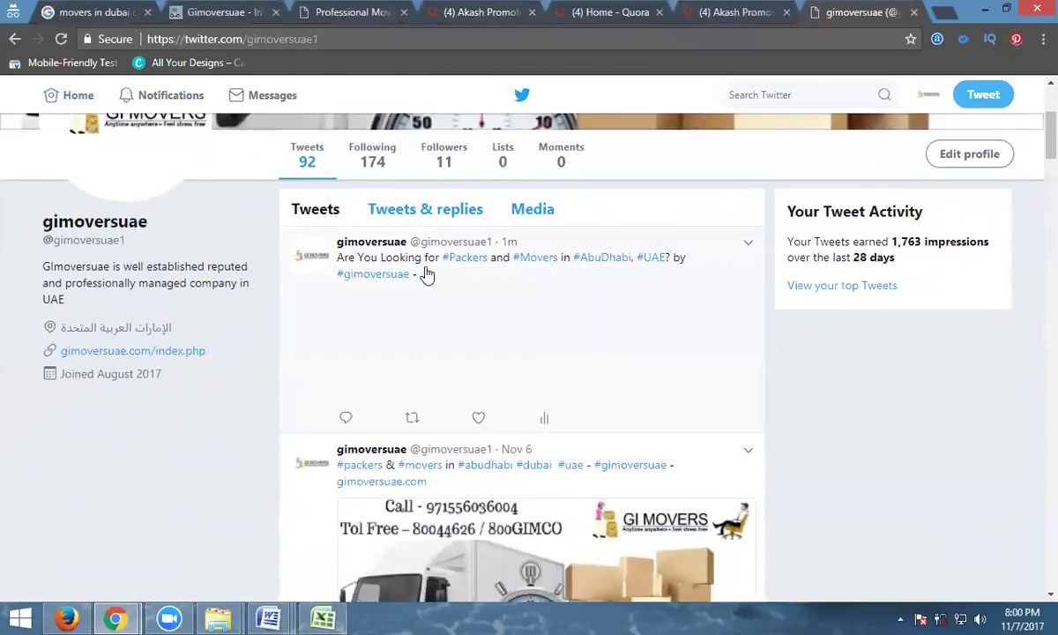
{"action": "left_click", "coordinate": [663, 259]}
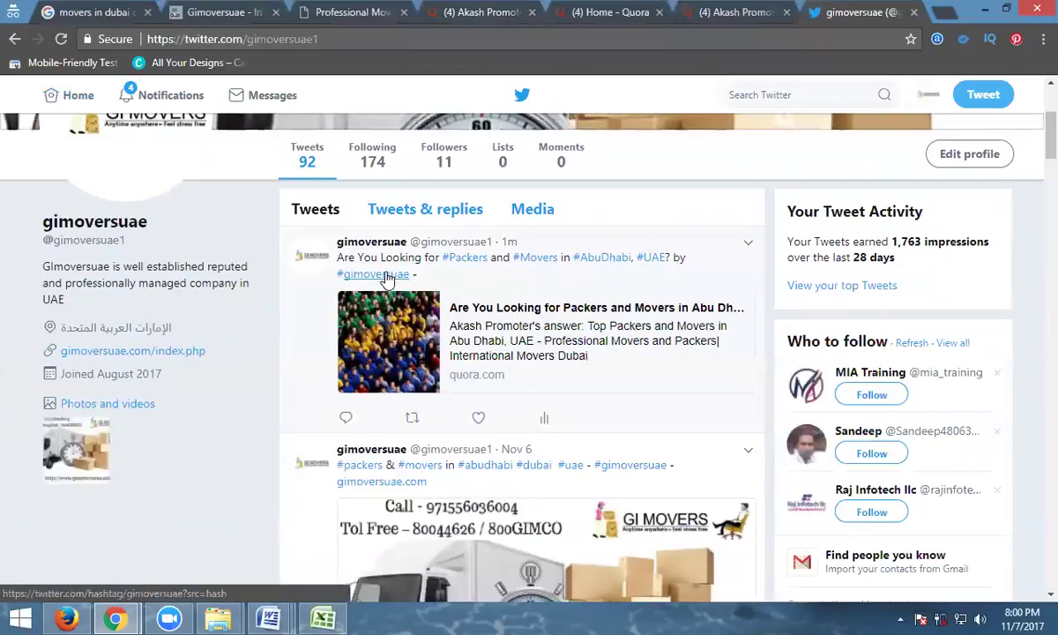
{"action": "left_click", "coordinate": [413, 344]}
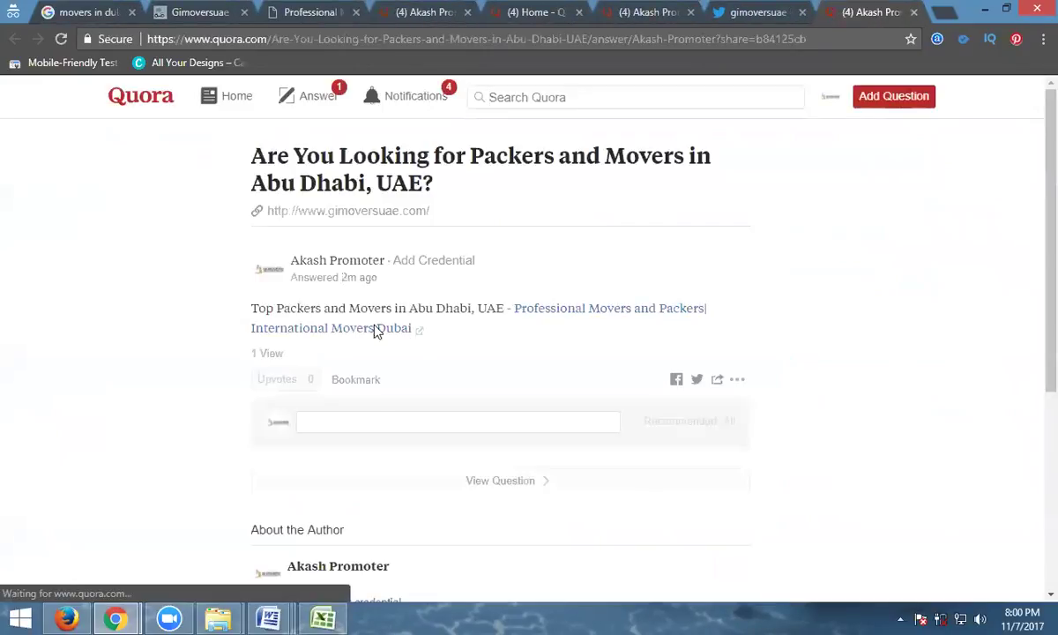
{"action": "left_click", "coordinate": [367, 331]}
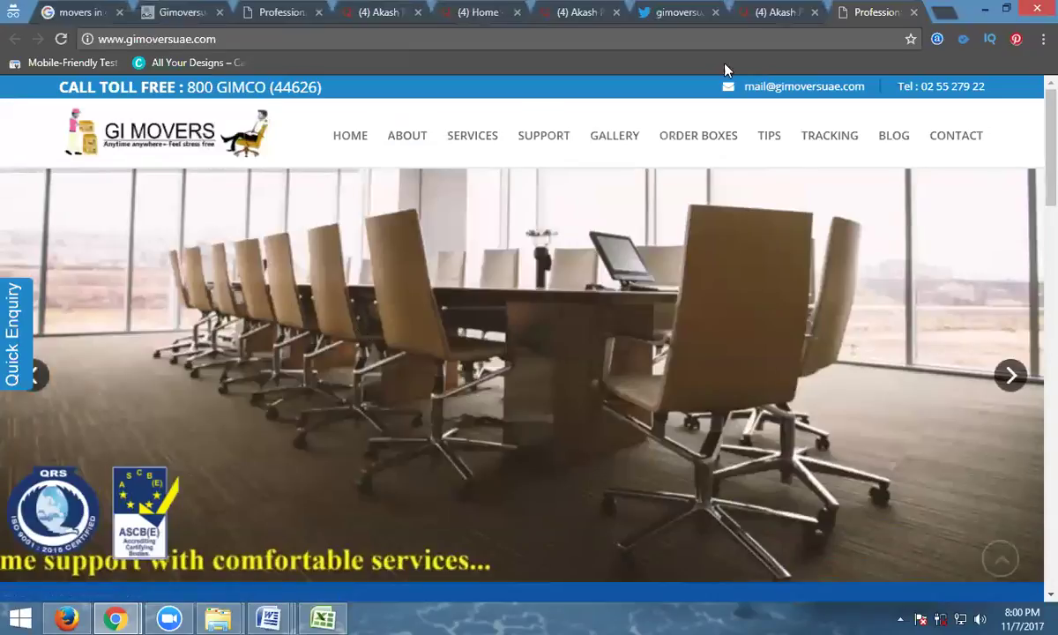
Close the extra Quora and Twitter tabs and open "Who are the best professional furniture mover in Dubai?" from the Google results.
{"action": "left_click", "coordinate": [814, 13]}
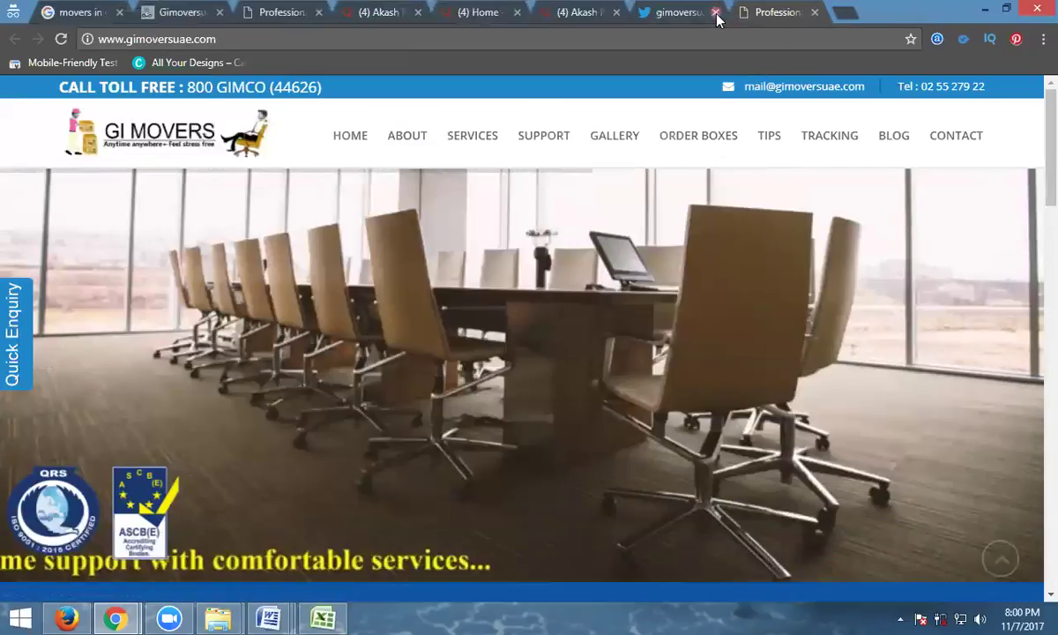
{"action": "left_click", "coordinate": [716, 12]}
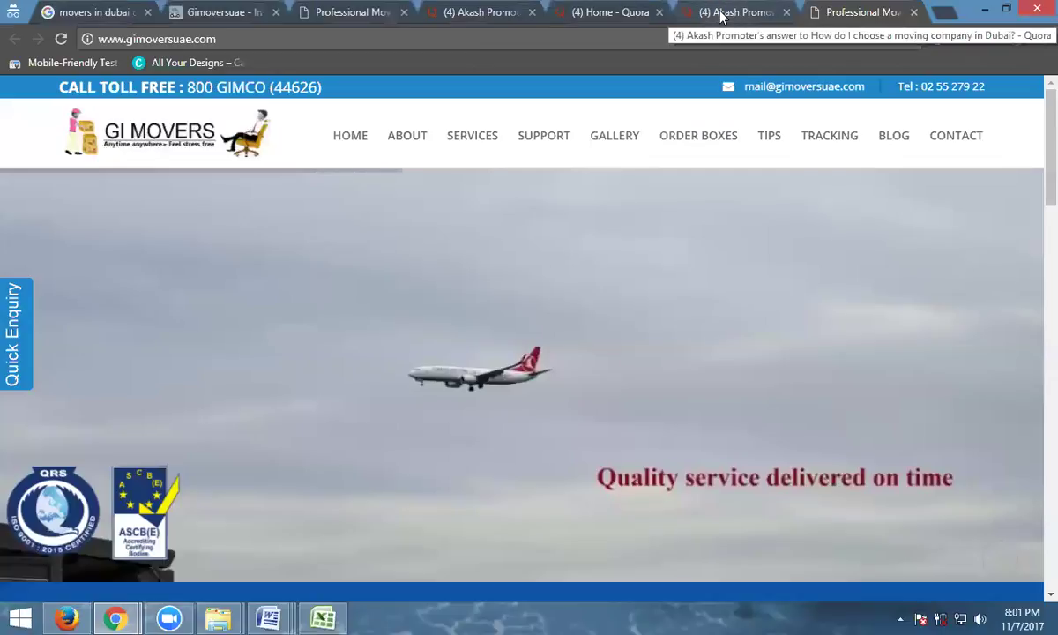
{"action": "left_click", "coordinate": [736, 19]}
{"action": "left_click", "coordinate": [88, 12]}
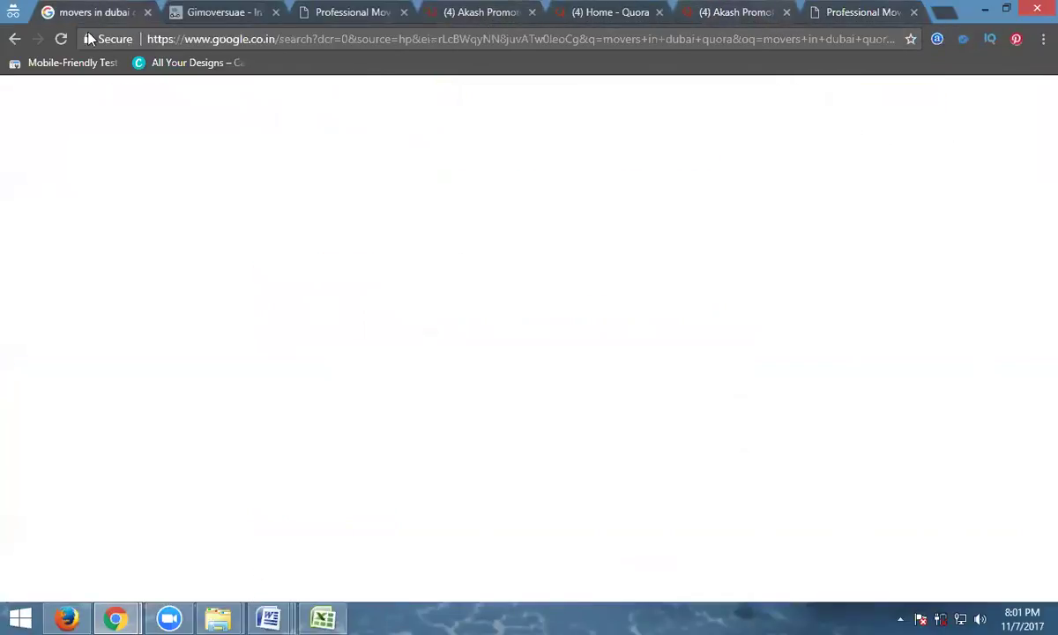
{"action": "scroll", "coordinate": [194, 247], "scroll_direction": "down", "scroll_amount": 1}
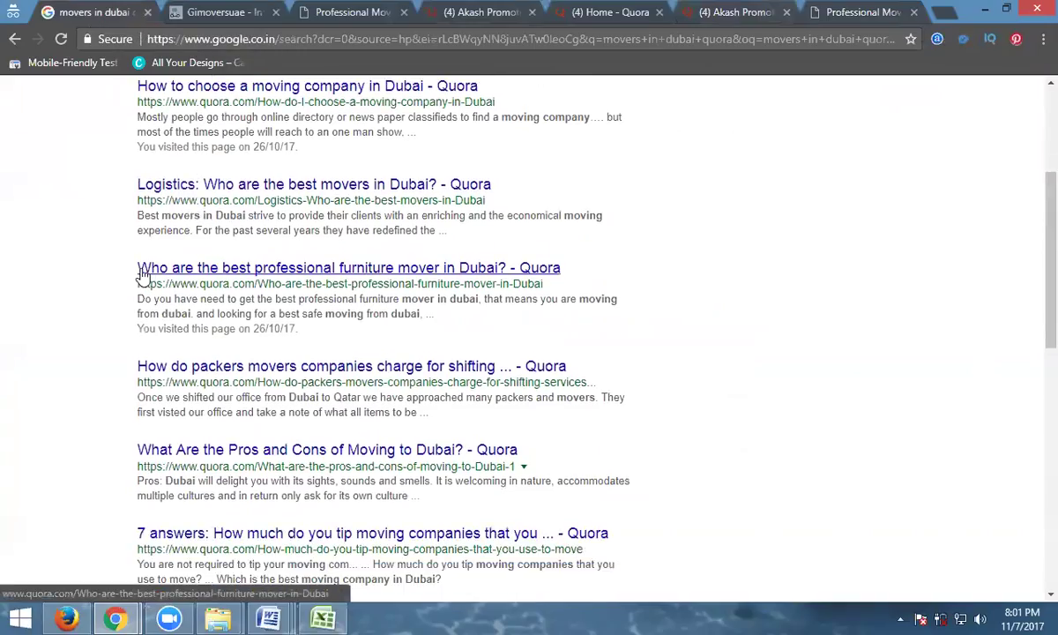
{"action": "middle_click", "coordinate": [454, 272]}
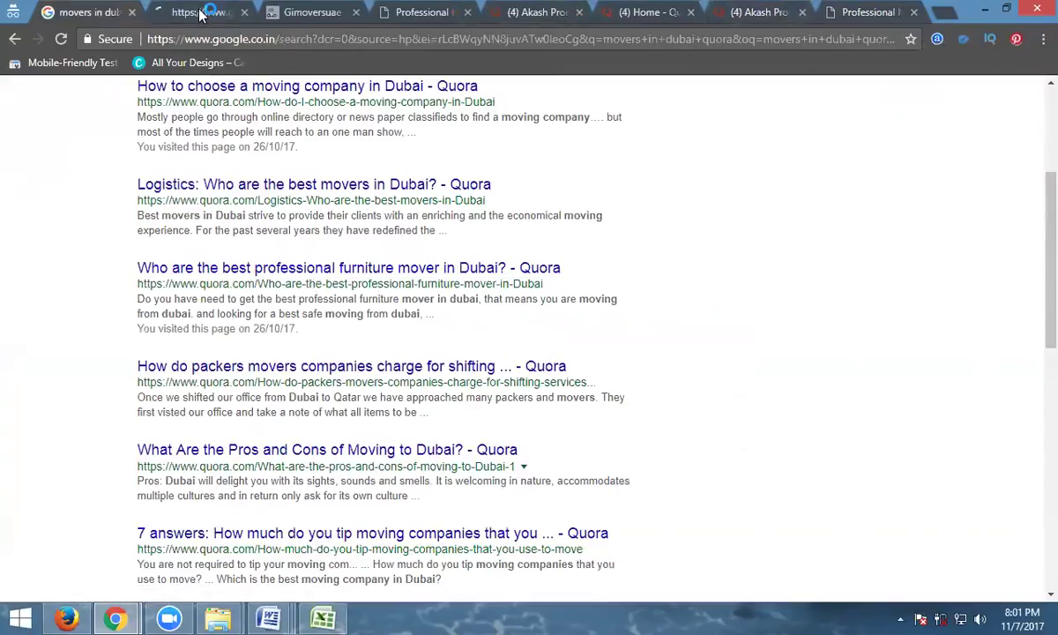
{"action": "left_click_drag", "start_coordinate": [212, 14], "coordinate": [423, 15]}
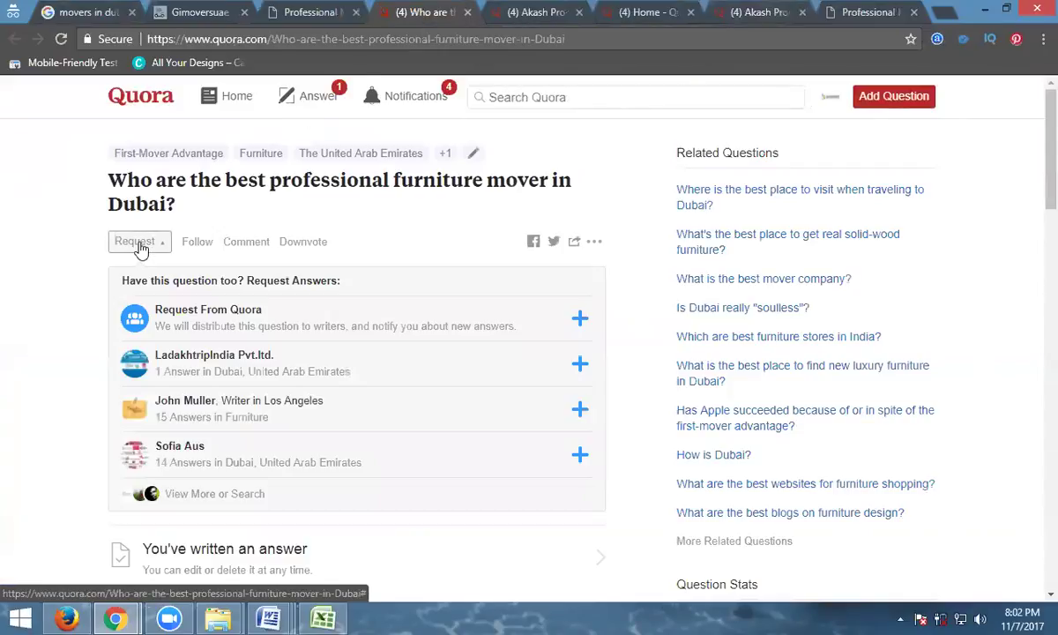
Open the account's existing answer to the furniture mover question for editing.
{"action": "scroll", "coordinate": [141, 265], "scroll_direction": "down", "scroll_amount": 2}
{"action": "left_click", "coordinate": [186, 402]}
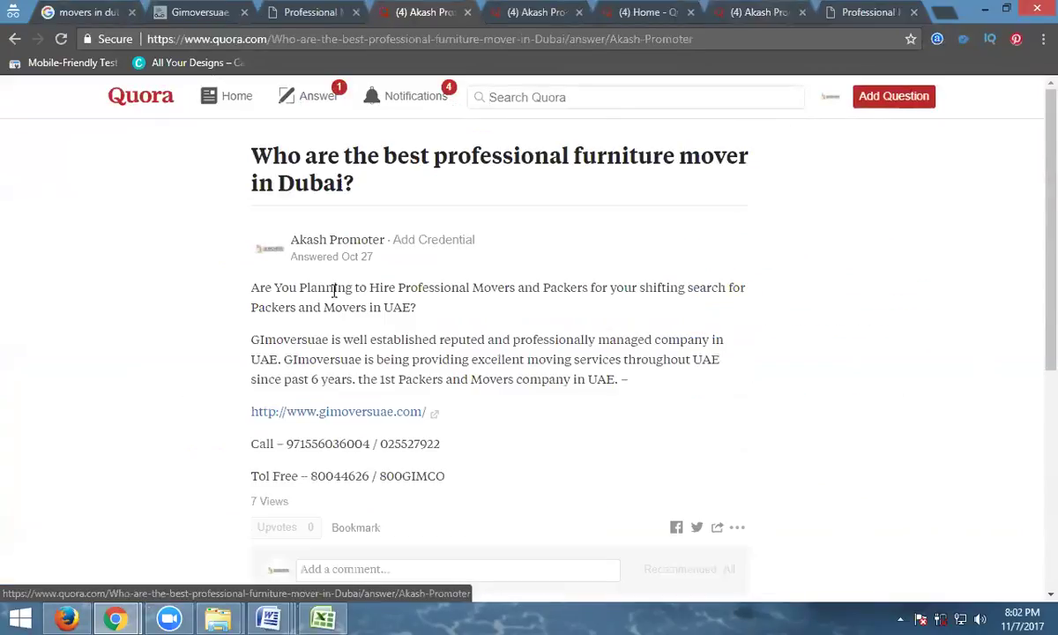
{"action": "left_click", "coordinate": [737, 529]}
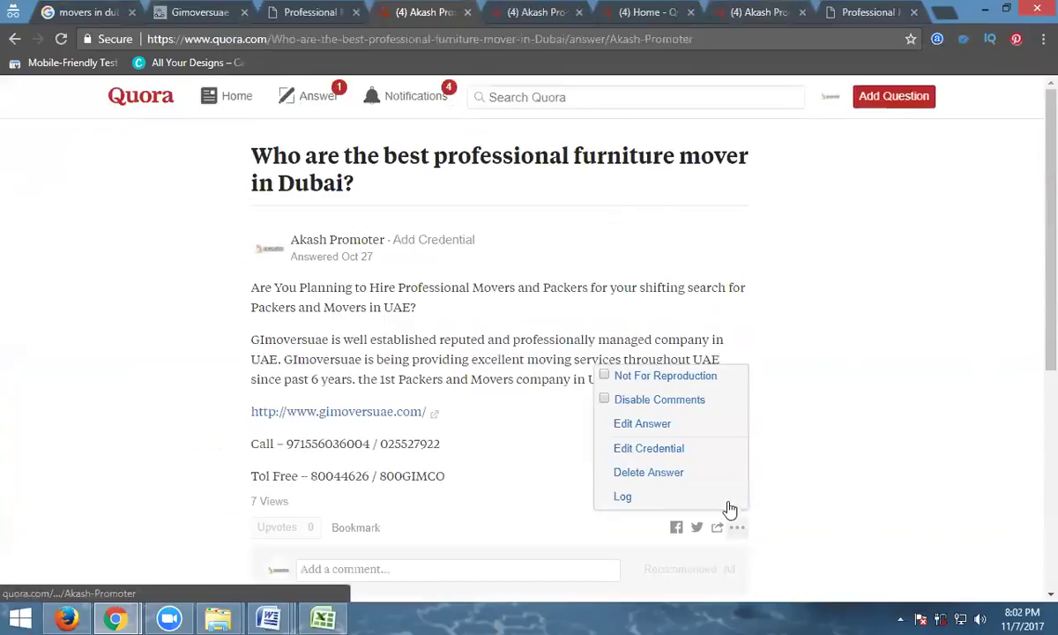
{"action": "left_click", "coordinate": [670, 425]}
Copy "Furniture Movers in" from the Word document "keywords" over "Planning to Hire" through "Packers and" in the answer's first sentence.
{"action": "mouse_move", "coordinate": [273, 617]}
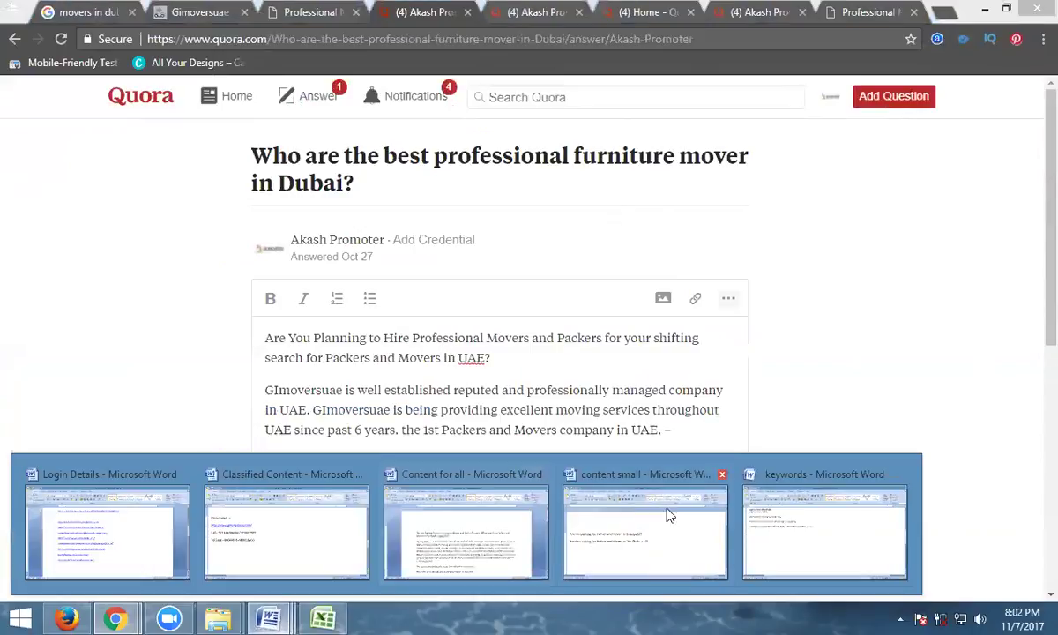
{"action": "left_click", "coordinate": [794, 517]}
{"action": "left_click_drag", "start_coordinate": [54, 295], "coordinate": [158, 297]}
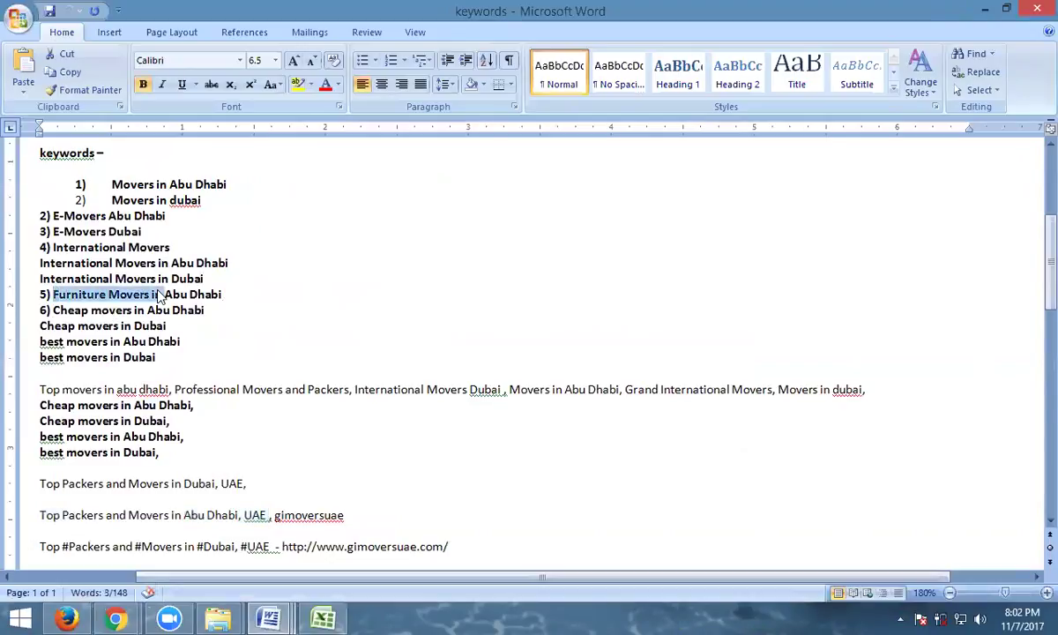
{"action": "key", "text": "alt+Tab"}
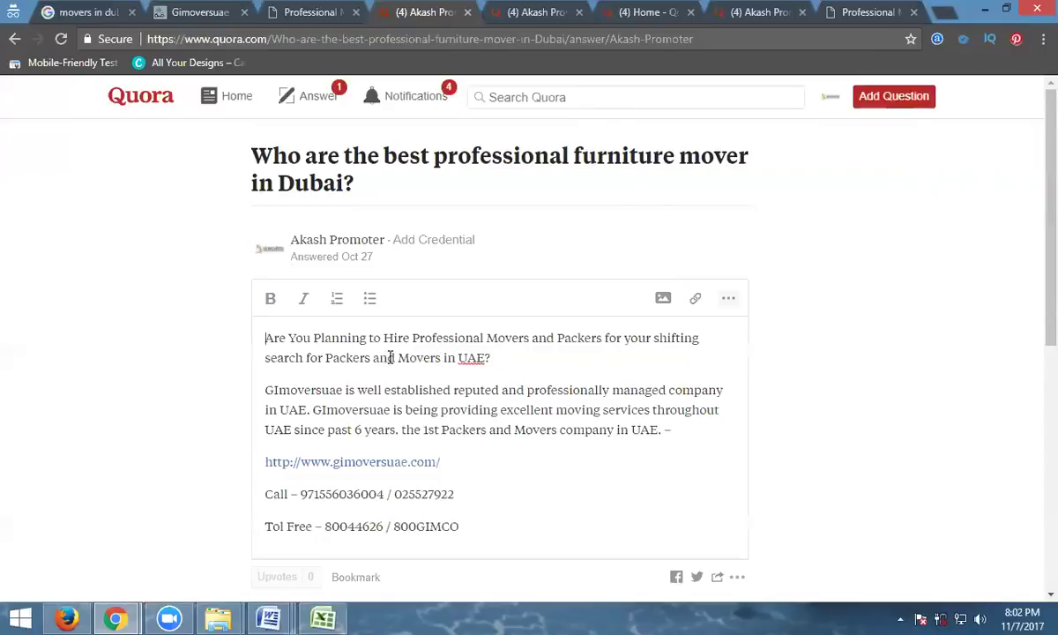
{"action": "left_click_drag", "start_coordinate": [397, 358], "coordinate": [315, 338]}
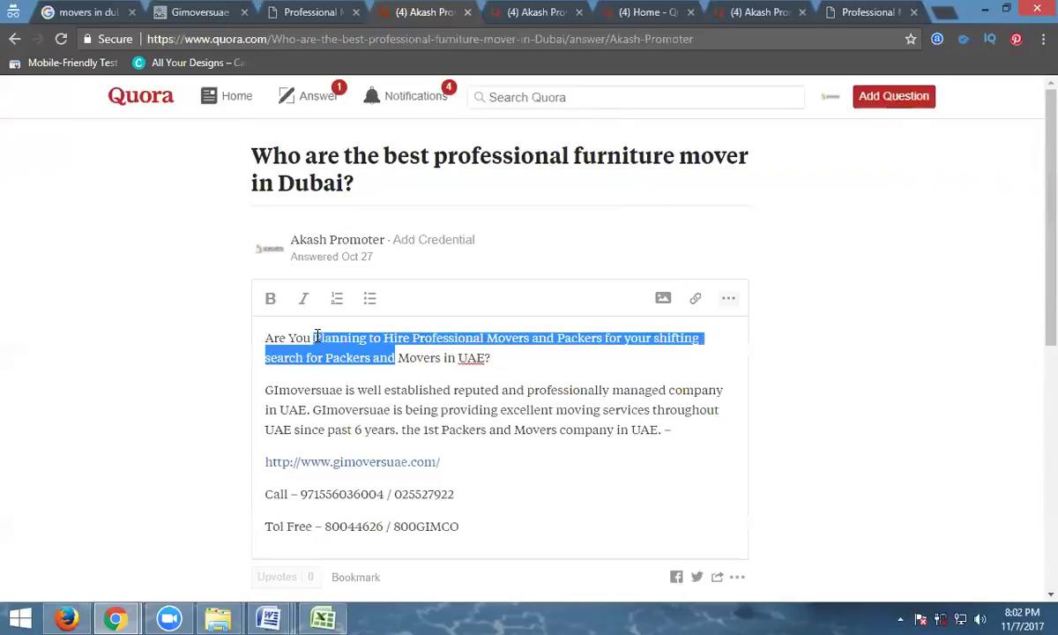
{"action": "type", "text": "Furniture Movers in"}
Reword the answer's opening sentence to "Are You Looking For Furniture Movers in UAE?", removing the duplicate "Movers in".
{"action": "type", "text": "For"}
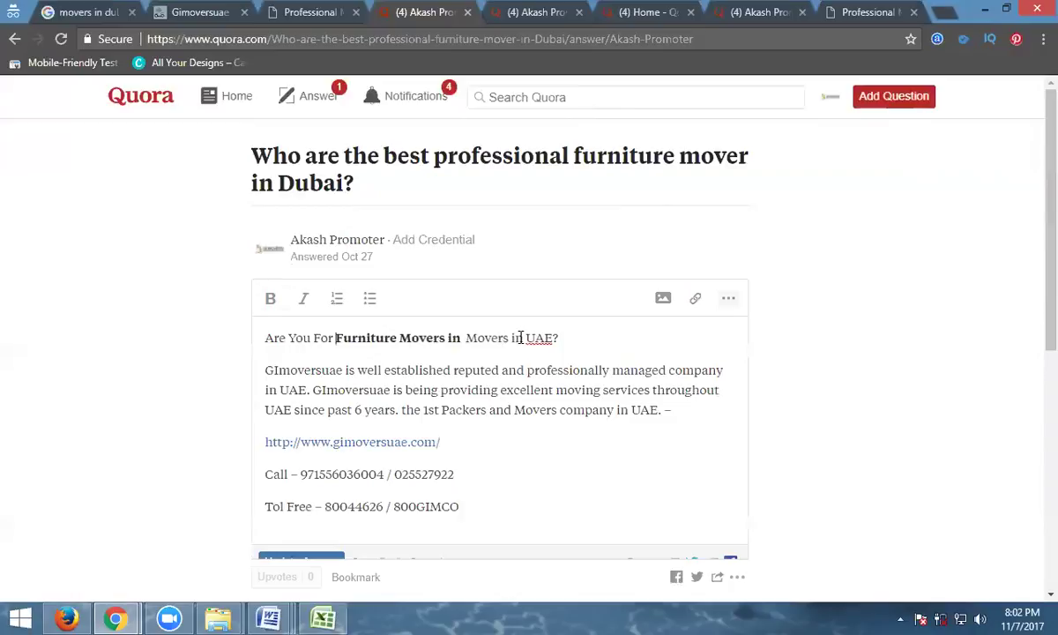
{"action": "left_click_drag", "start_coordinate": [525, 337], "coordinate": [471, 342]}
{"action": "key", "text": "BackSpace"}
{"action": "type", "text": "Lok"}
{"action": "key", "text": "BackSpace"}
{"action": "type", "text": "oking"}
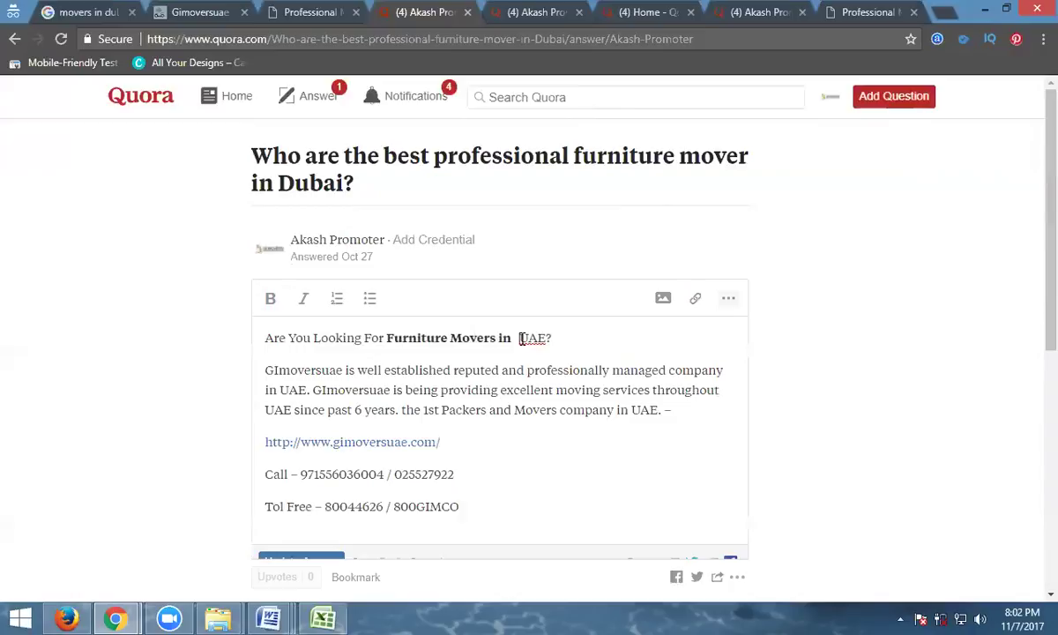
{"action": "type", "text": "Dubai ,"}
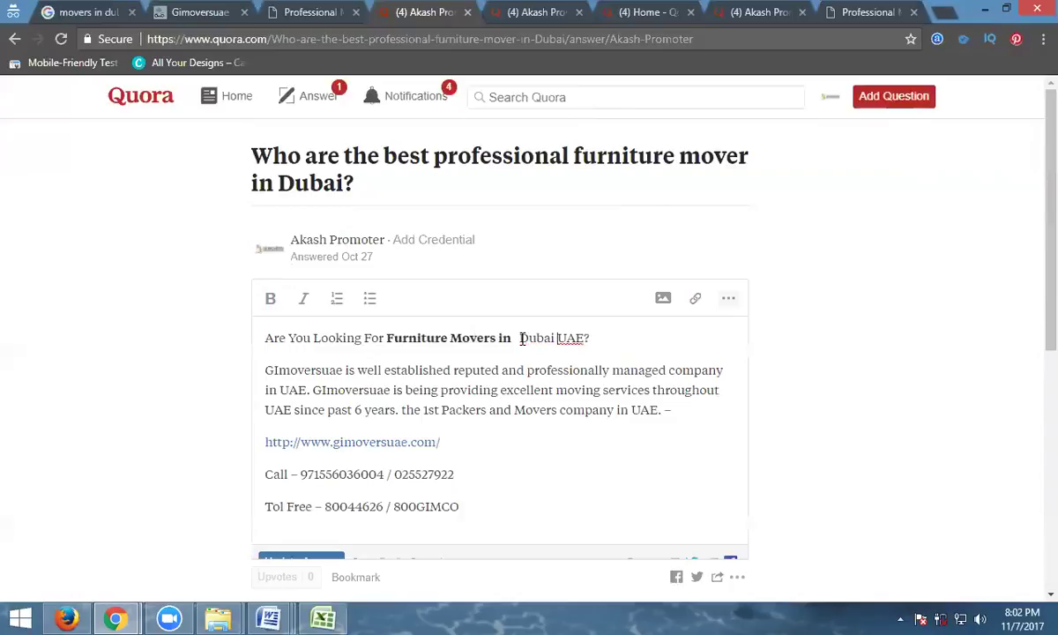
{"action": "left_click", "coordinate": [311, 11]}
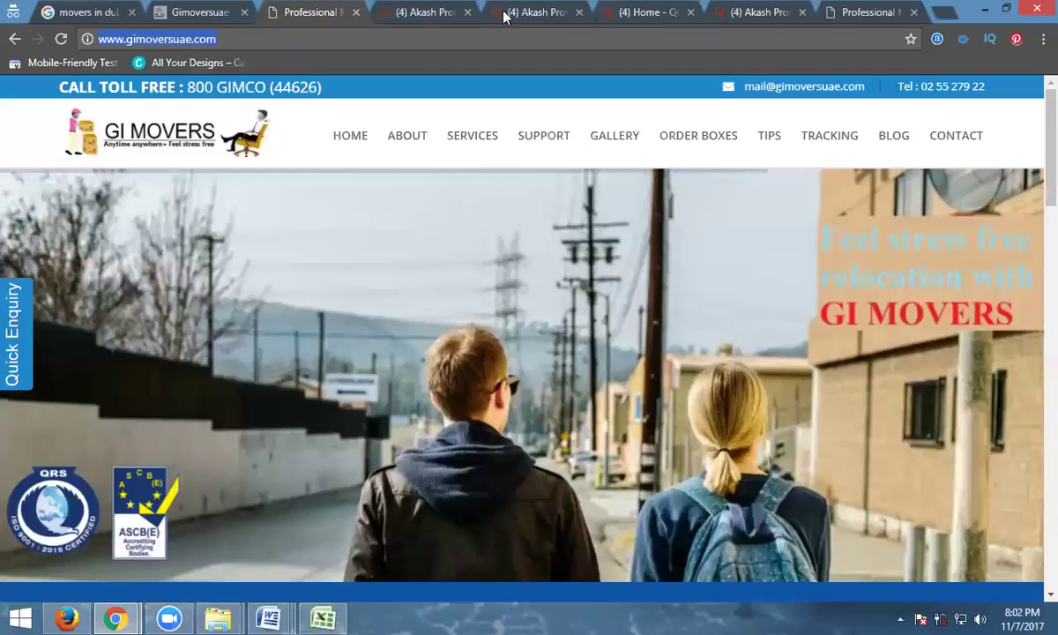
{"action": "left_click", "coordinate": [422, 13]}
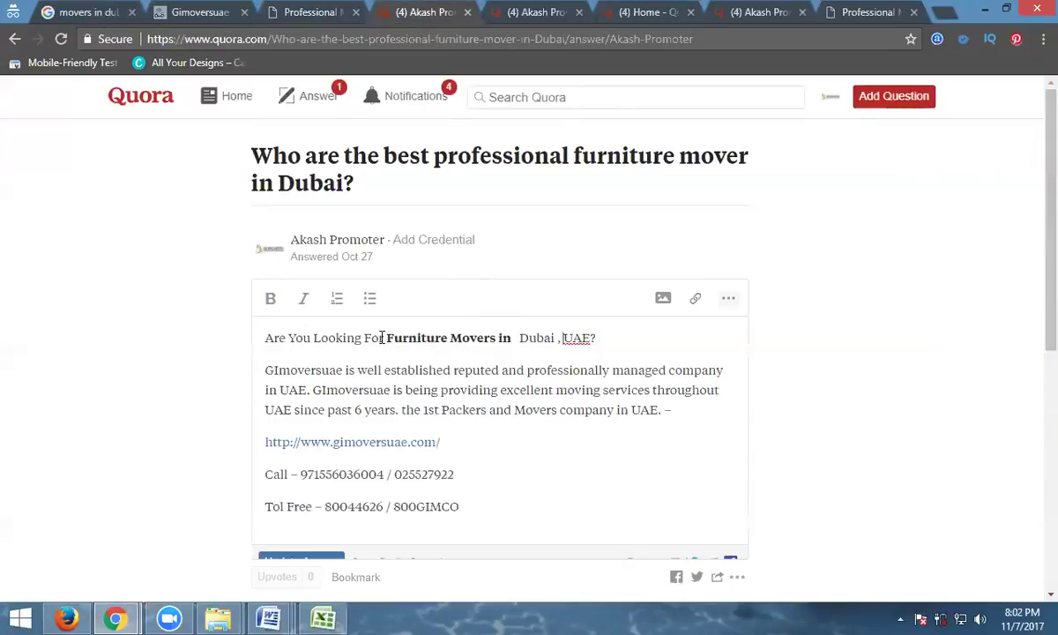
{"action": "left_click_drag", "start_coordinate": [387, 338], "coordinate": [583, 344]}
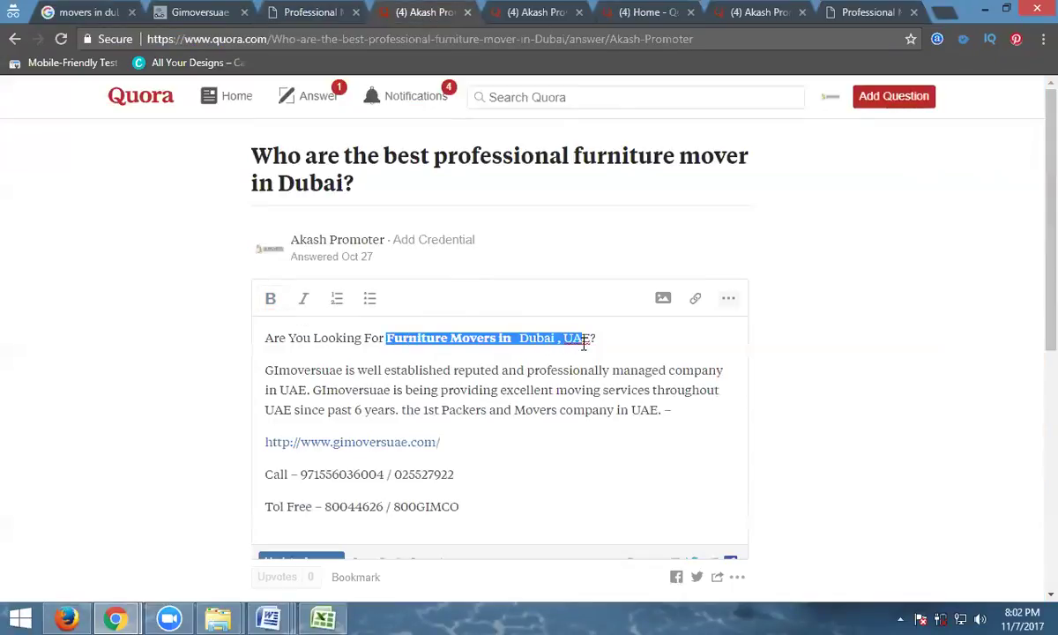
{"action": "left_click", "coordinate": [696, 301]}
{"action": "type", "text": "http://www.gimoversuae.com/"}
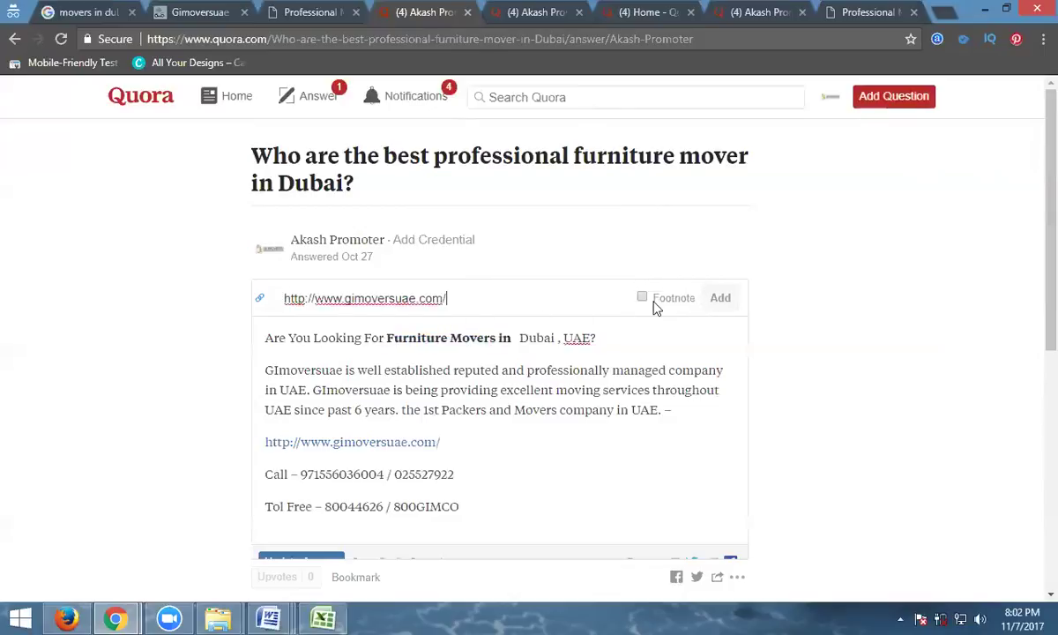
{"action": "left_click", "coordinate": [723, 300]}
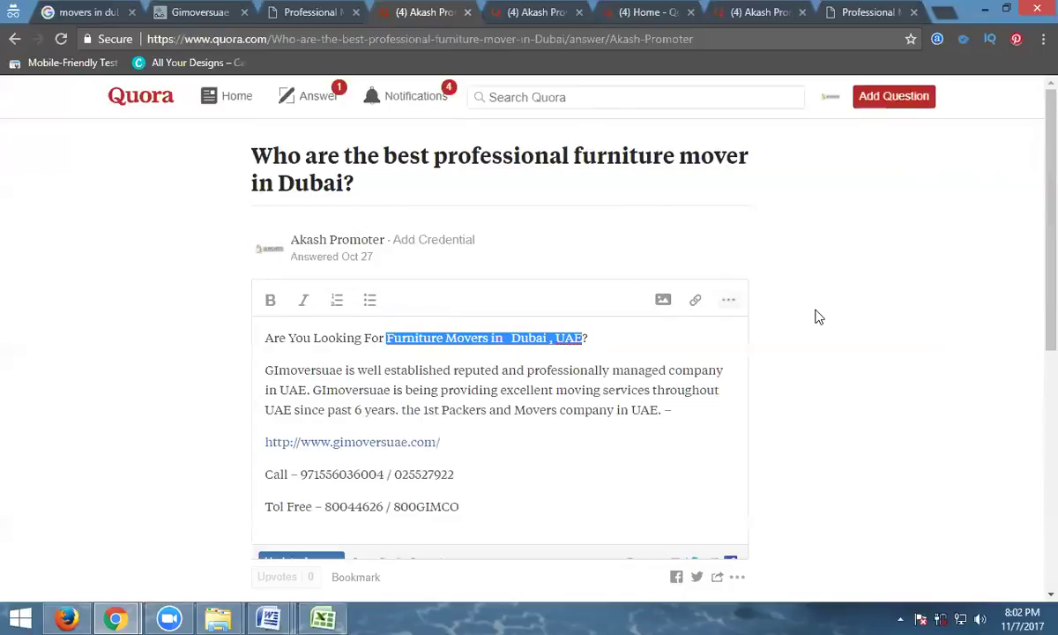
{"action": "left_click", "coordinate": [812, 399]}
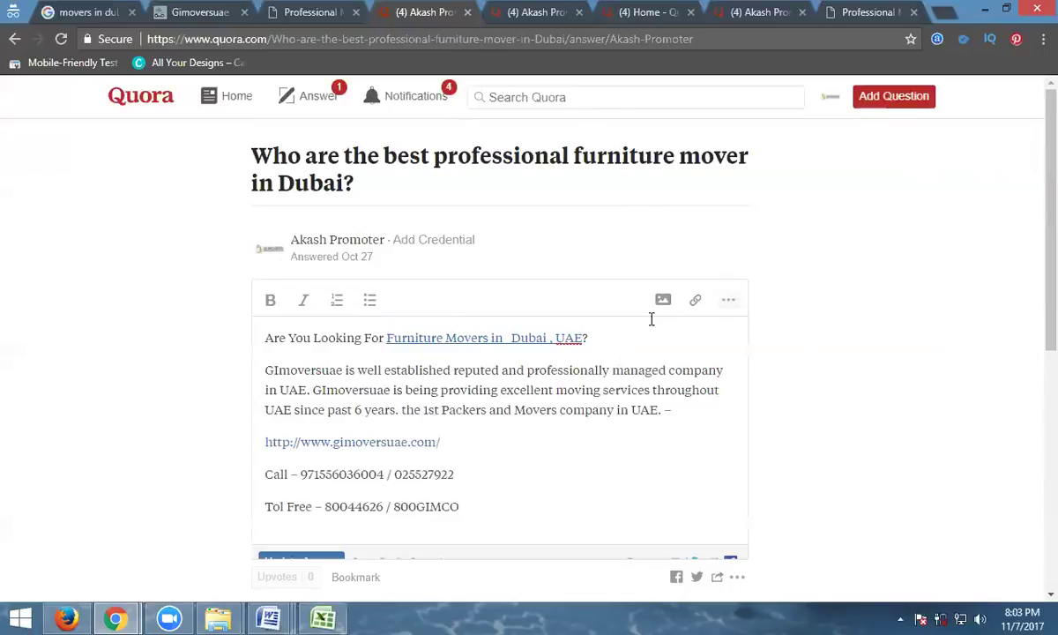
Add blank lines below the opening sentence and start a photo upload from the gimovers folder within "Digital marketing prject s and data" on drive D.
{"action": "left_click", "coordinate": [608, 339]}
{"action": "key", "text": "Return"}
{"action": "key", "text": "Return"}
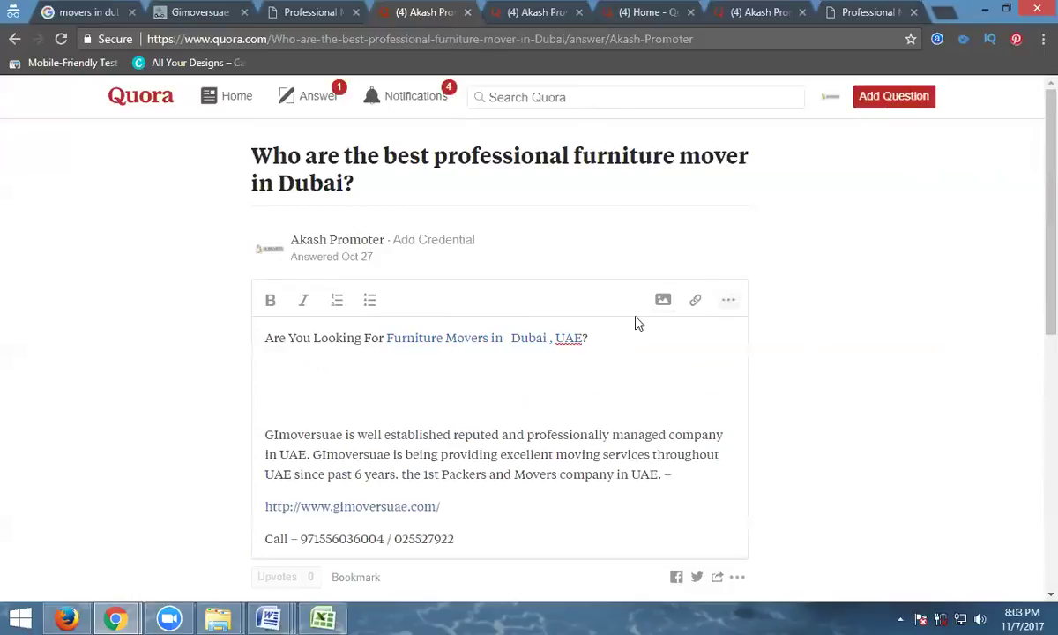
{"action": "left_click", "coordinate": [663, 300]}
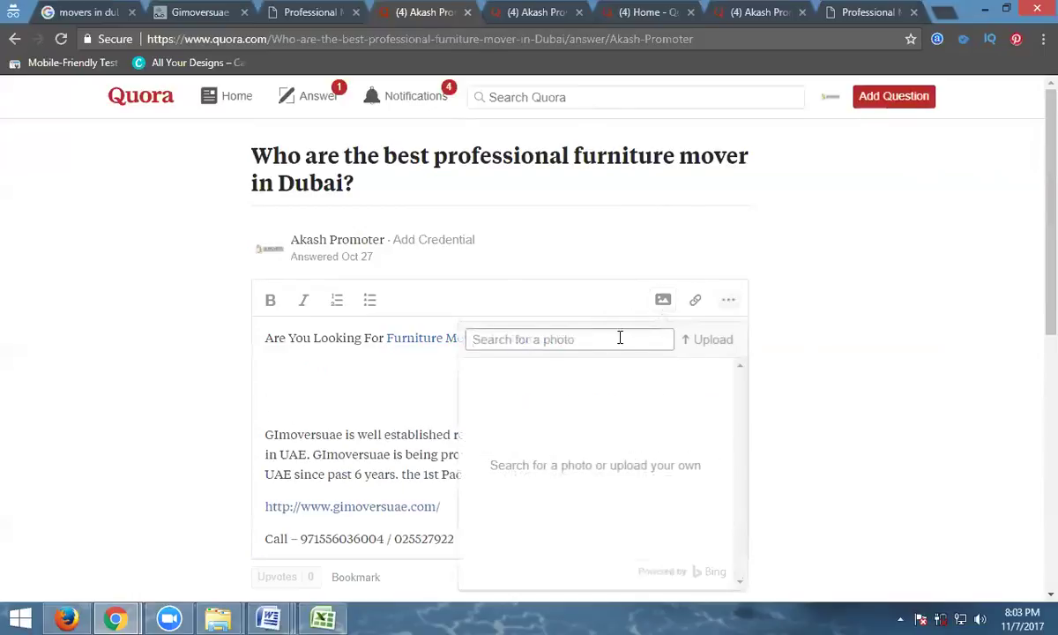
{"action": "left_click", "coordinate": [707, 342]}
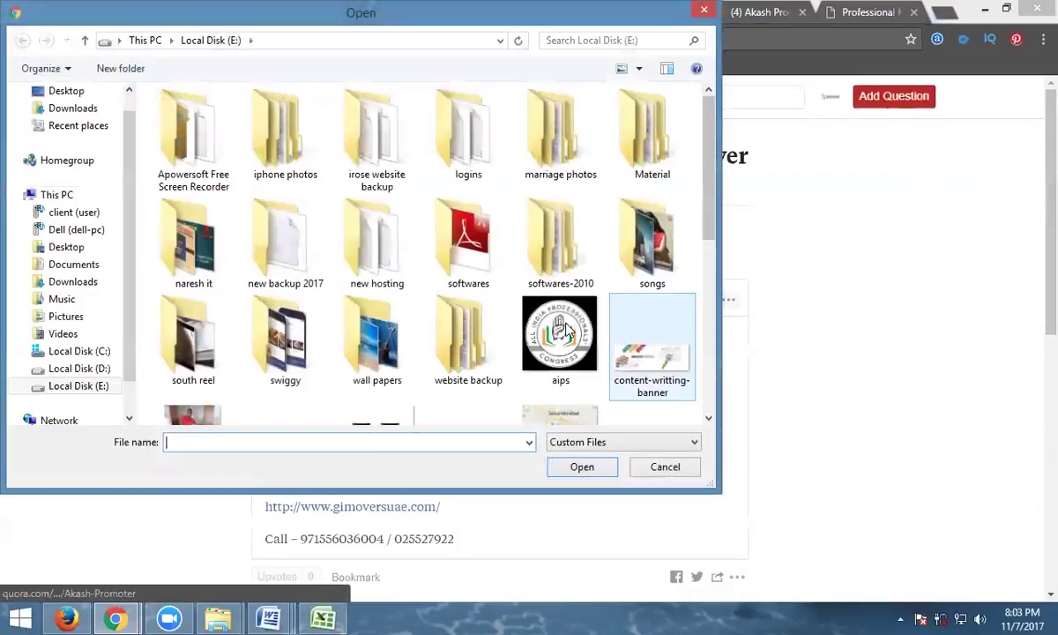
{"action": "left_click", "coordinate": [79, 368]}
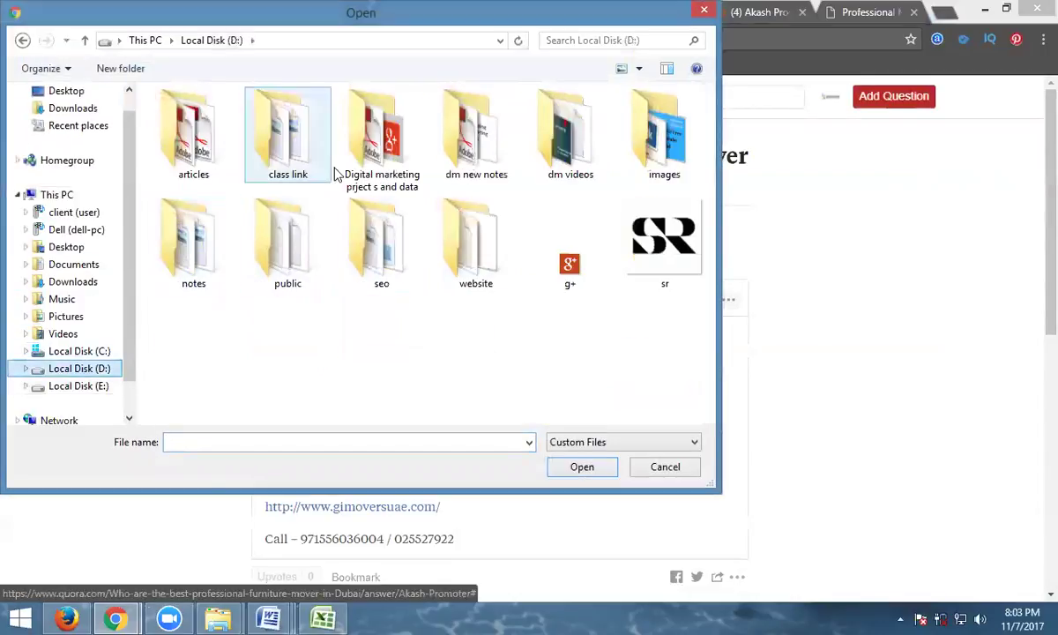
{"action": "double_click", "coordinate": [379, 155]}
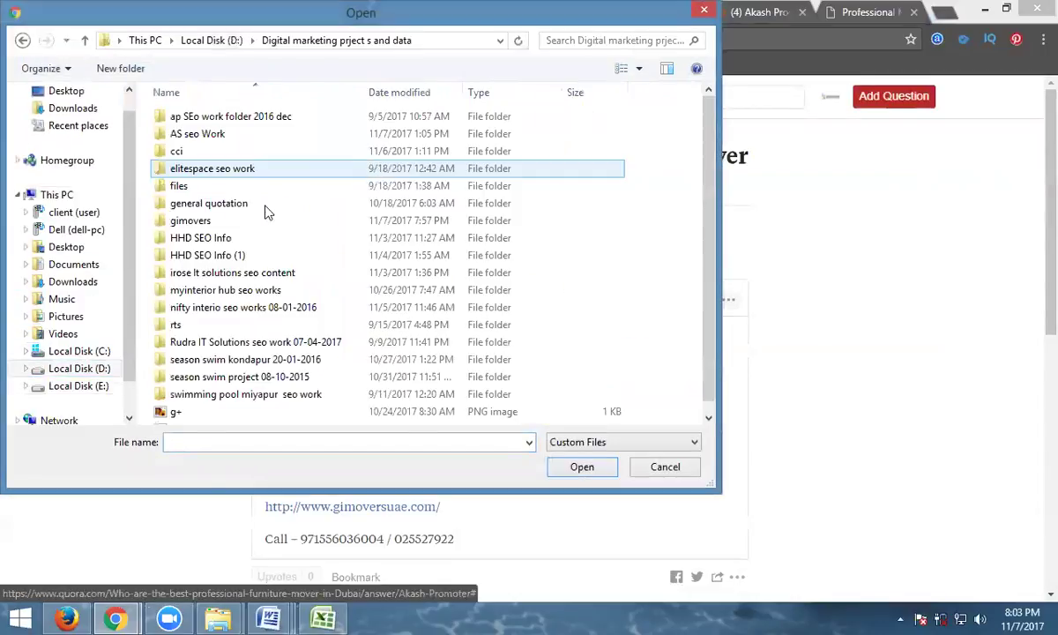
{"action": "double_click", "coordinate": [190, 221]}
Preview the moving pictures in the gimovers folder and insert the image "mmrs" into the answer.
{"action": "left_click", "coordinate": [378, 228]}
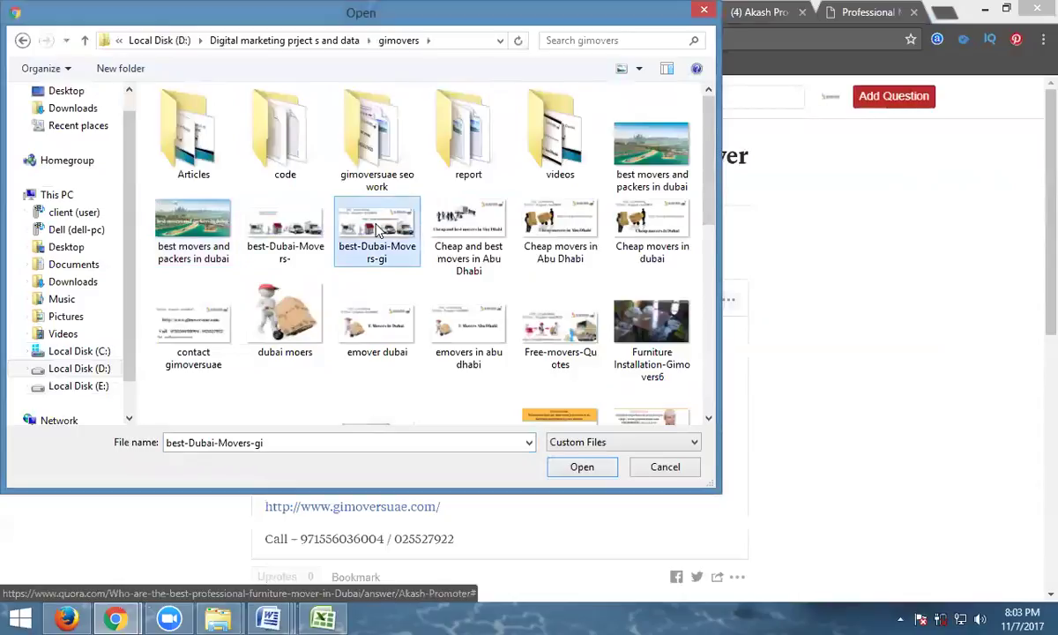
{"action": "scroll", "coordinate": [378, 228], "scroll_direction": "down", "scroll_amount": 5}
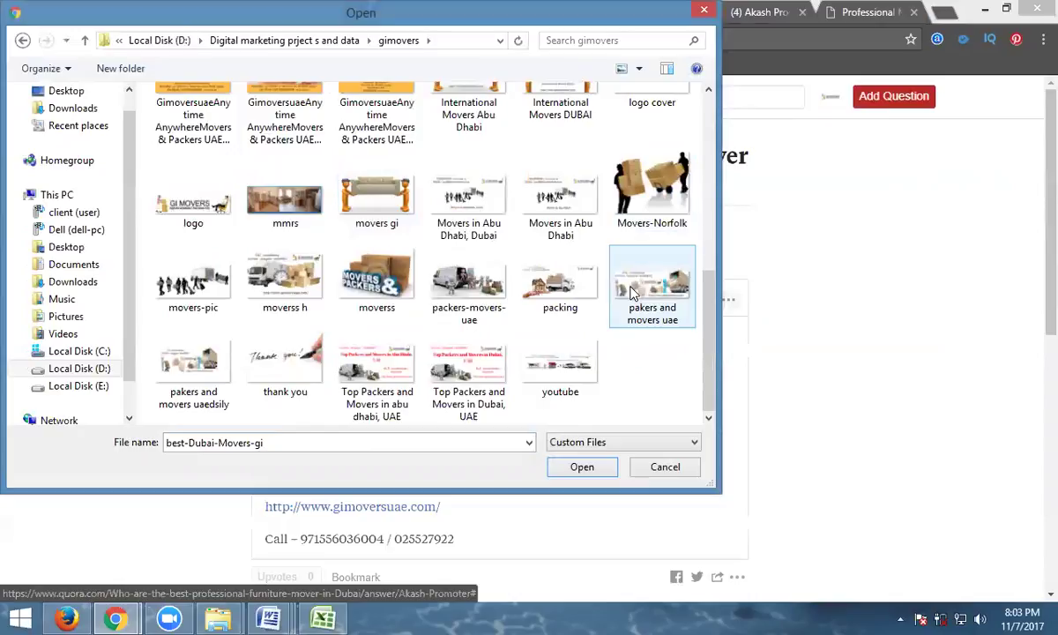
{"action": "scroll", "coordinate": [632, 294], "scroll_direction": "up", "scroll_amount": 2}
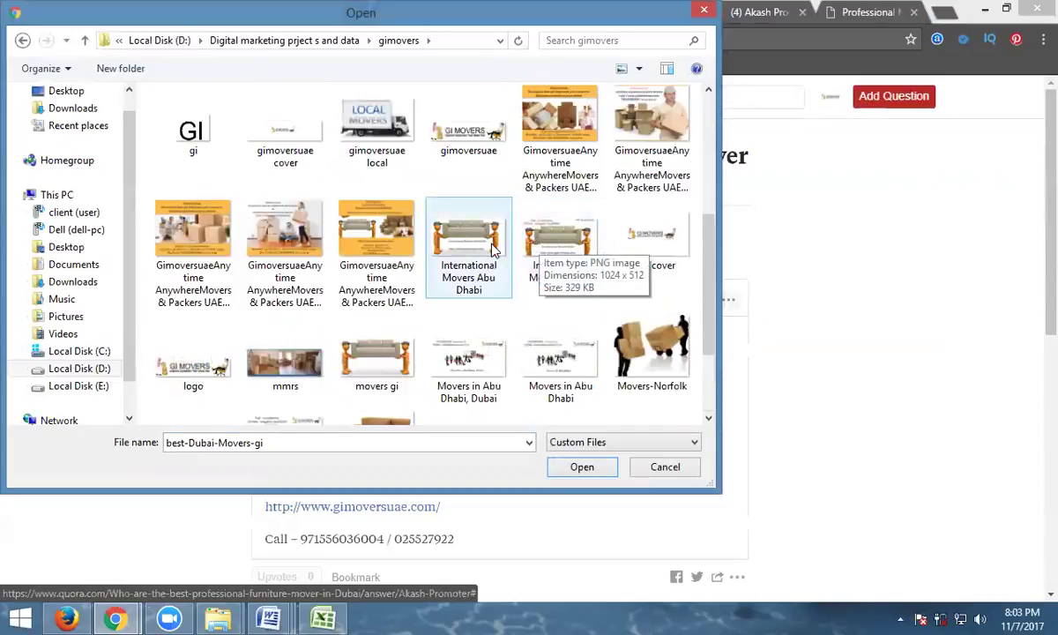
{"action": "left_click", "coordinate": [370, 231]}
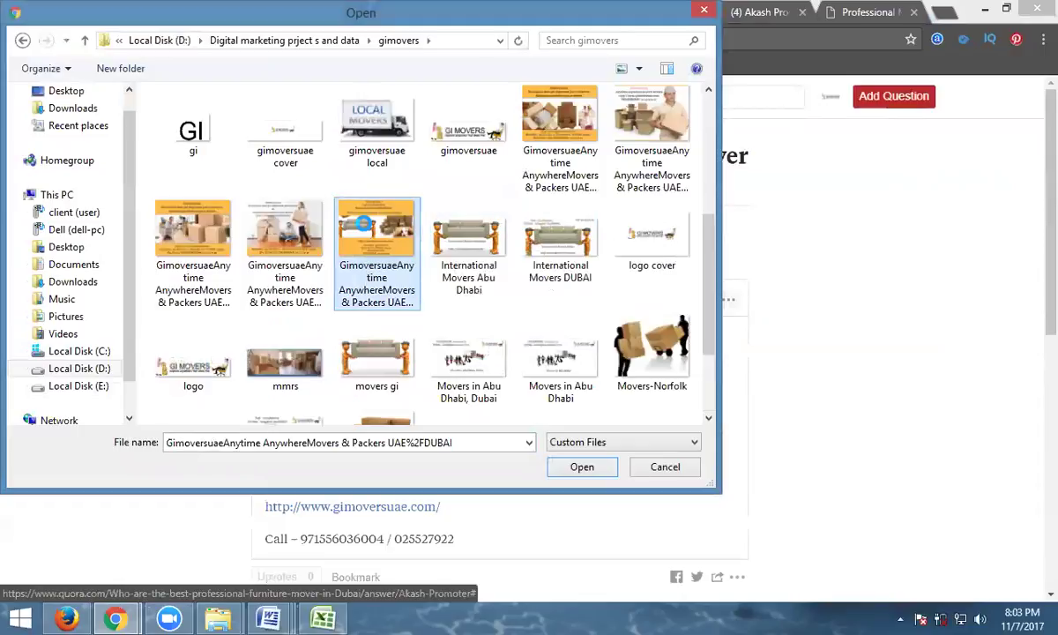
{"action": "right_click", "coordinate": [372, 231]}
{"action": "left_click", "coordinate": [421, 192]}
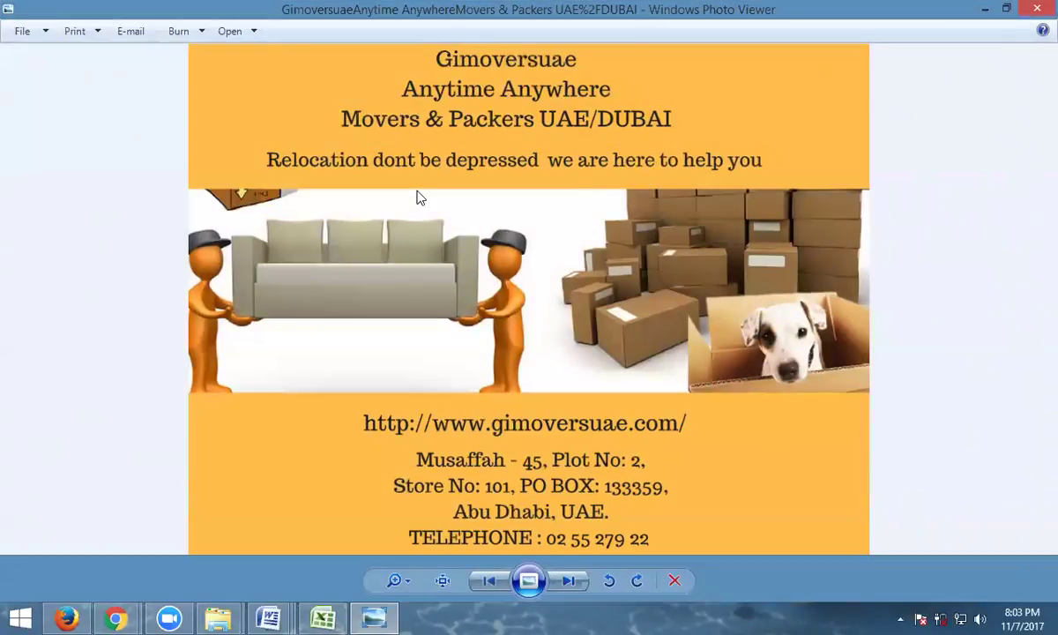
{"action": "scroll", "coordinate": [421, 198], "scroll_direction": "down", "scroll_amount": 3}
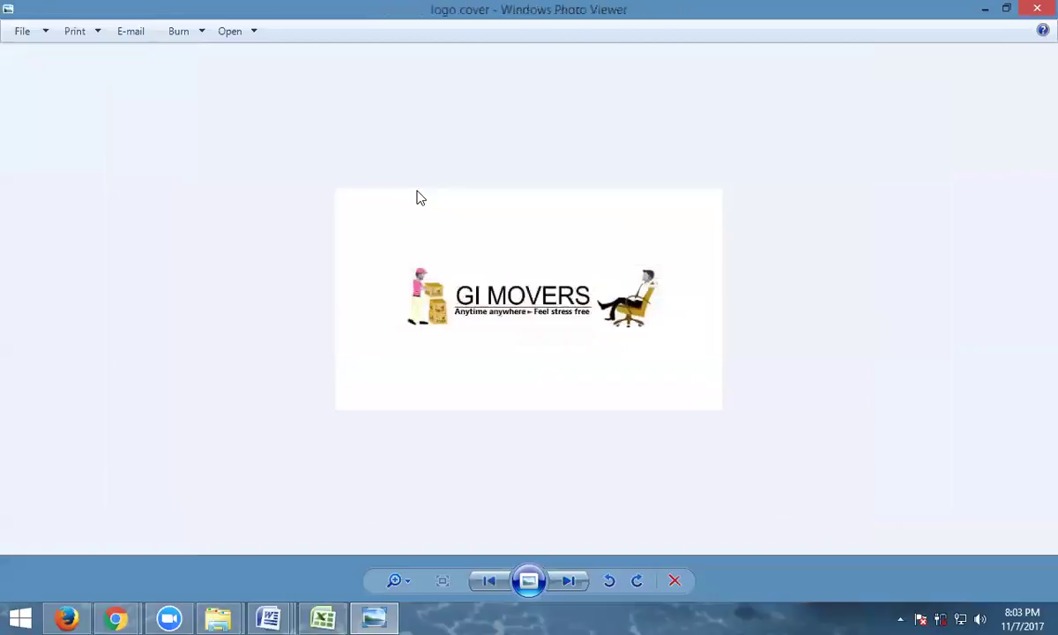
{"action": "scroll", "coordinate": [420, 197], "scroll_direction": "down", "scroll_amount": 1}
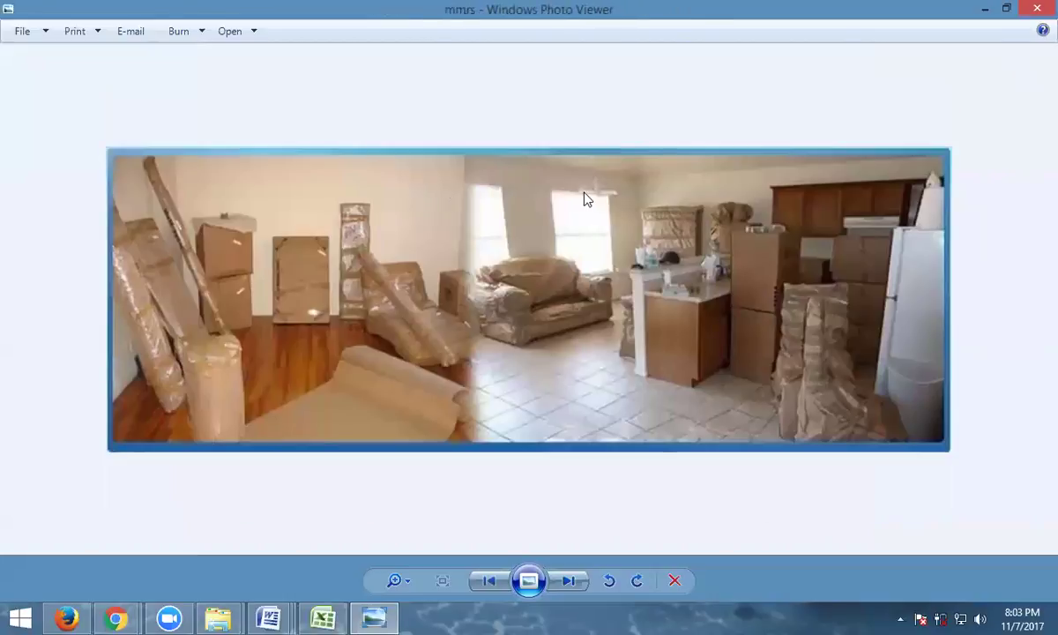
{"action": "left_click", "coordinate": [1037, 8]}
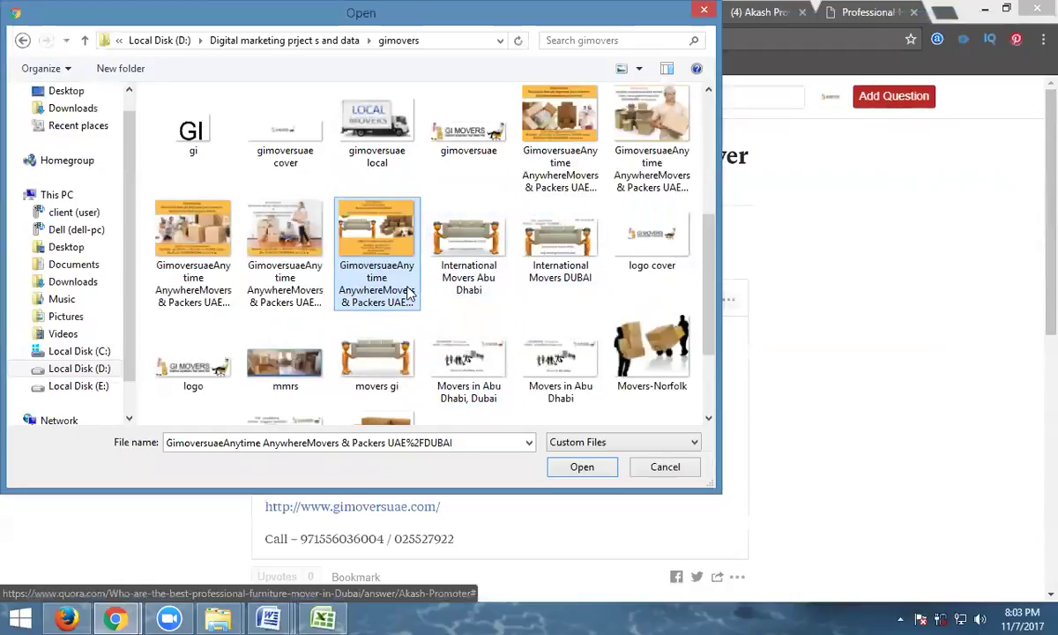
{"action": "double_click", "coordinate": [292, 357]}
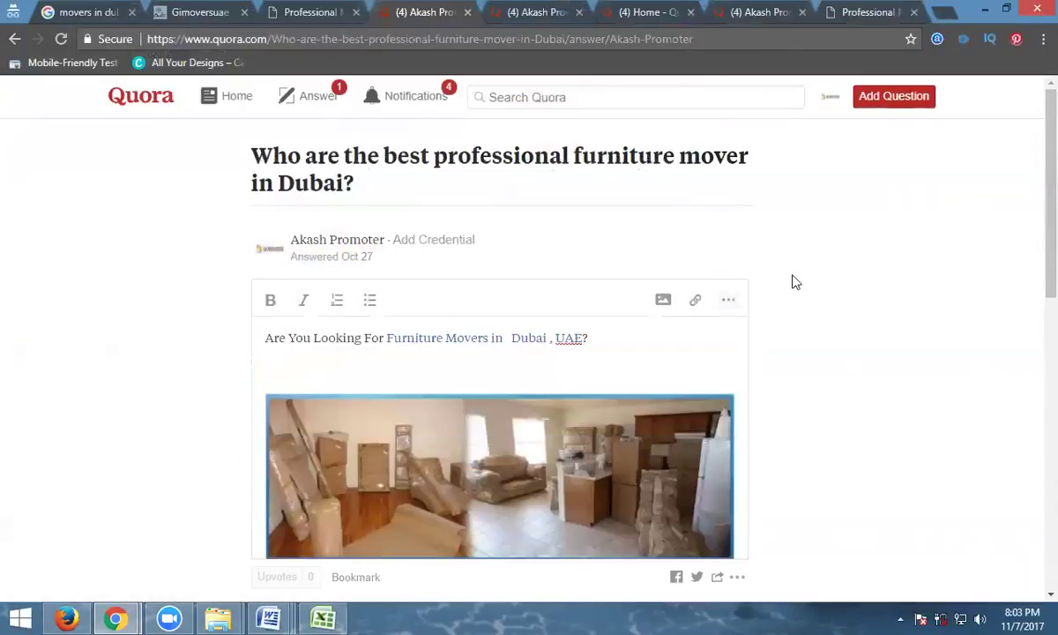
Review the edited furniture mover answer with its image and submit the update.
{"action": "scroll", "coordinate": [828, 276], "scroll_direction": "down", "scroll_amount": 2}
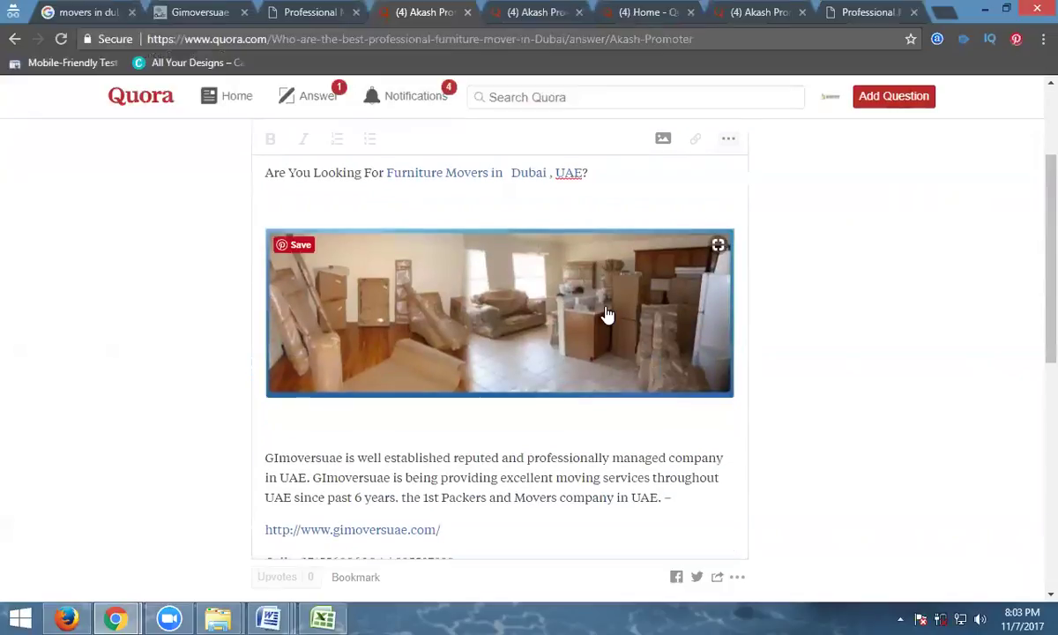
{"action": "scroll", "coordinate": [525, 350], "scroll_direction": "up", "scroll_amount": 1}
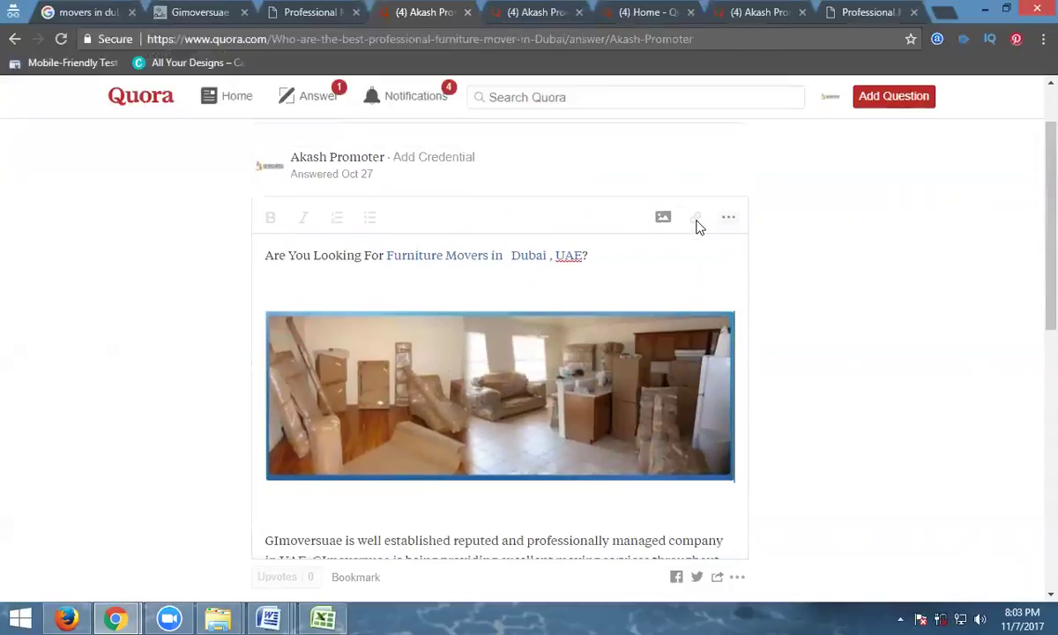
{"action": "scroll", "coordinate": [414, 406], "scroll_direction": "down", "scroll_amount": 4}
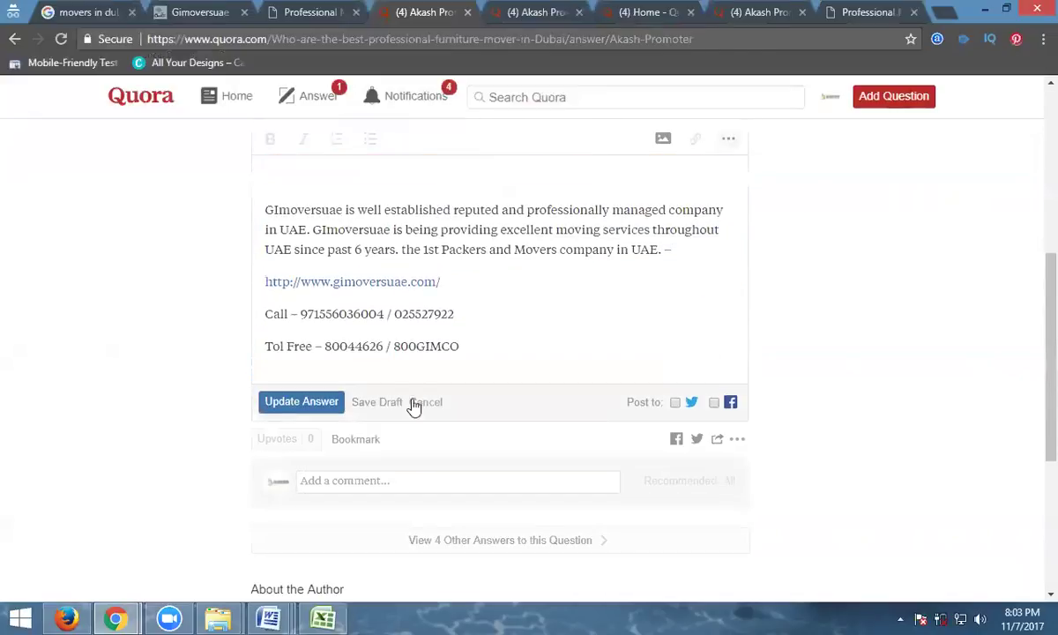
{"action": "left_click", "coordinate": [299, 408]}
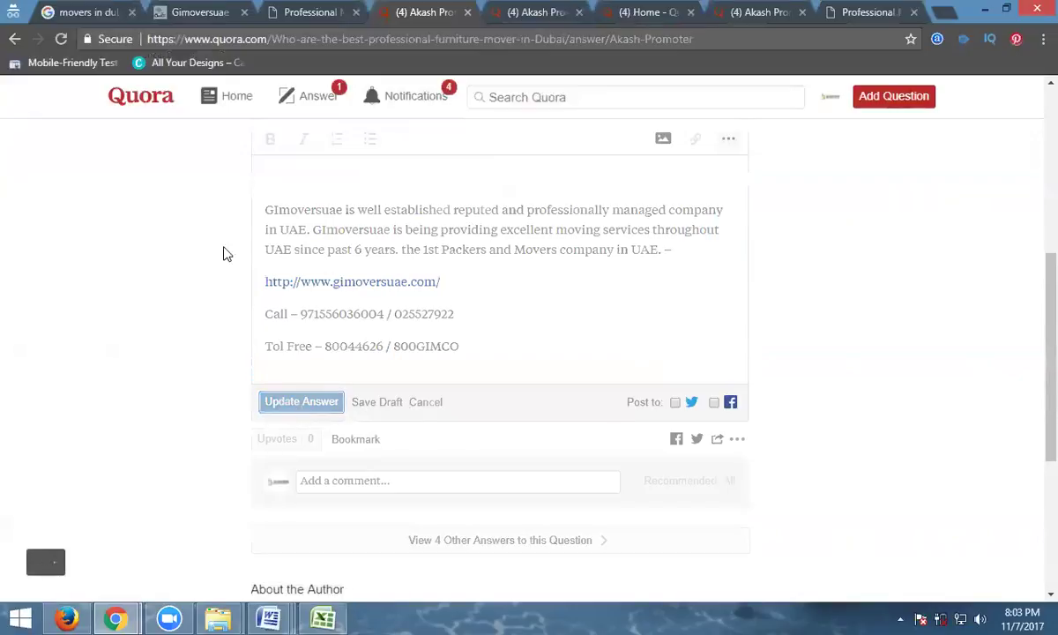
Open "How do packers movers companies charge for shifting services in Dubai?" from the Google results in a new tab and start an answer.
{"action": "left_click", "coordinate": [84, 12]}
{"action": "scroll", "coordinate": [80, 316], "scroll_direction": "down", "scroll_amount": 1}
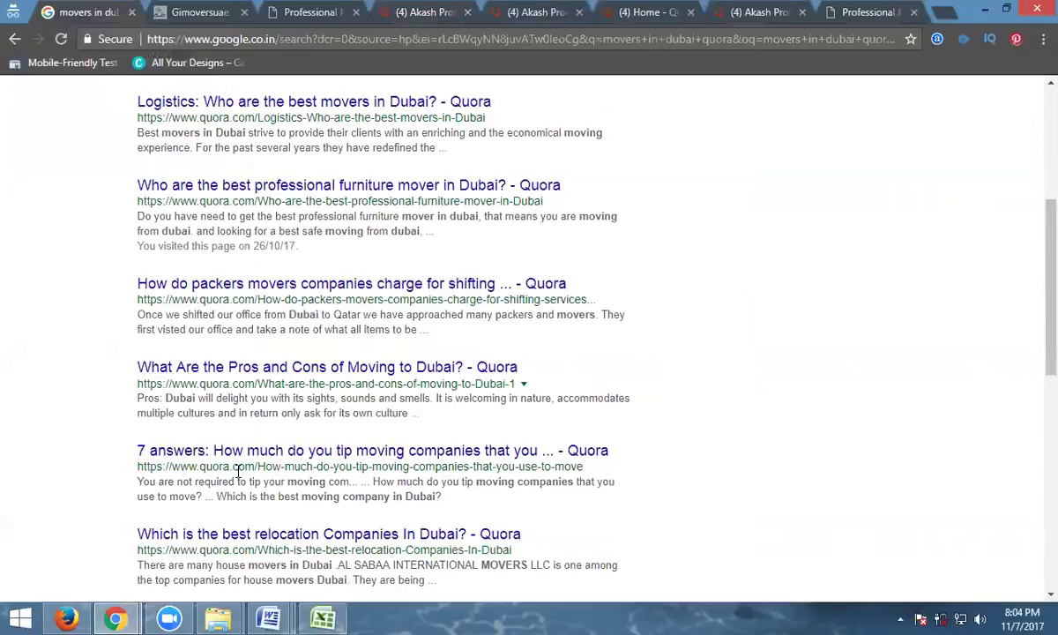
{"action": "scroll", "coordinate": [236, 529], "scroll_direction": "down", "scroll_amount": 1}
{"action": "scroll", "coordinate": [220, 370], "scroll_direction": "down", "scroll_amount": 1}
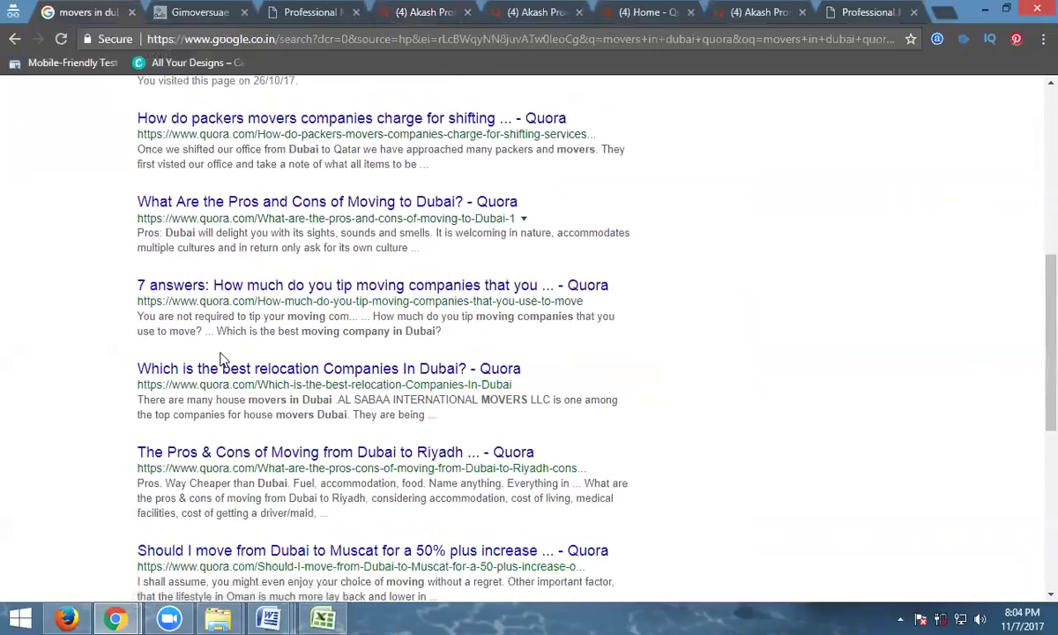
{"action": "scroll", "coordinate": [220, 428], "scroll_direction": "down", "scroll_amount": 1}
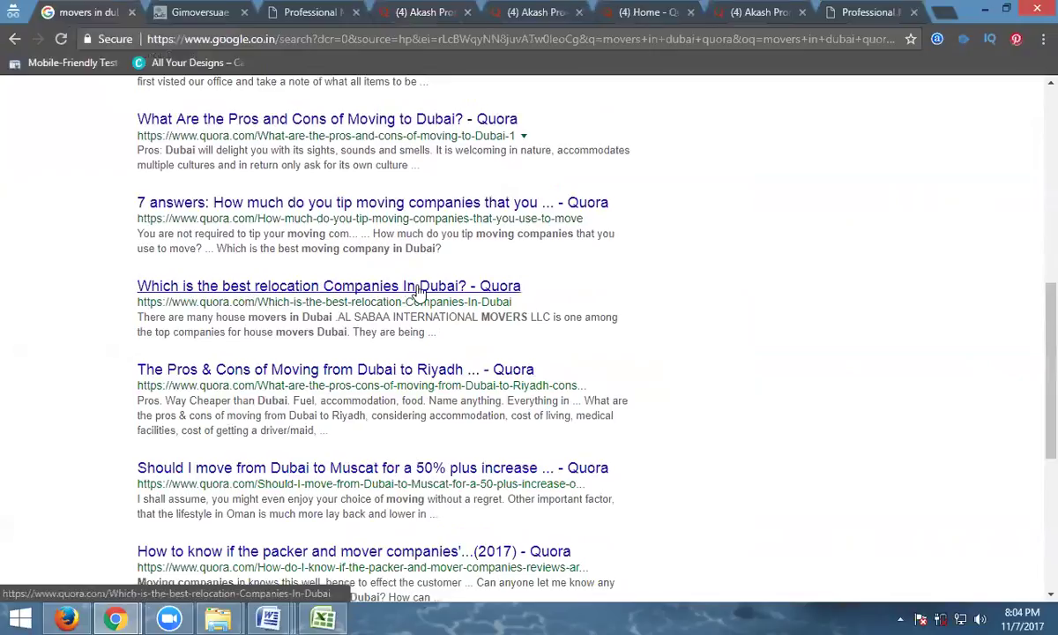
{"action": "scroll", "coordinate": [212, 284], "scroll_direction": "up", "scroll_amount": 2}
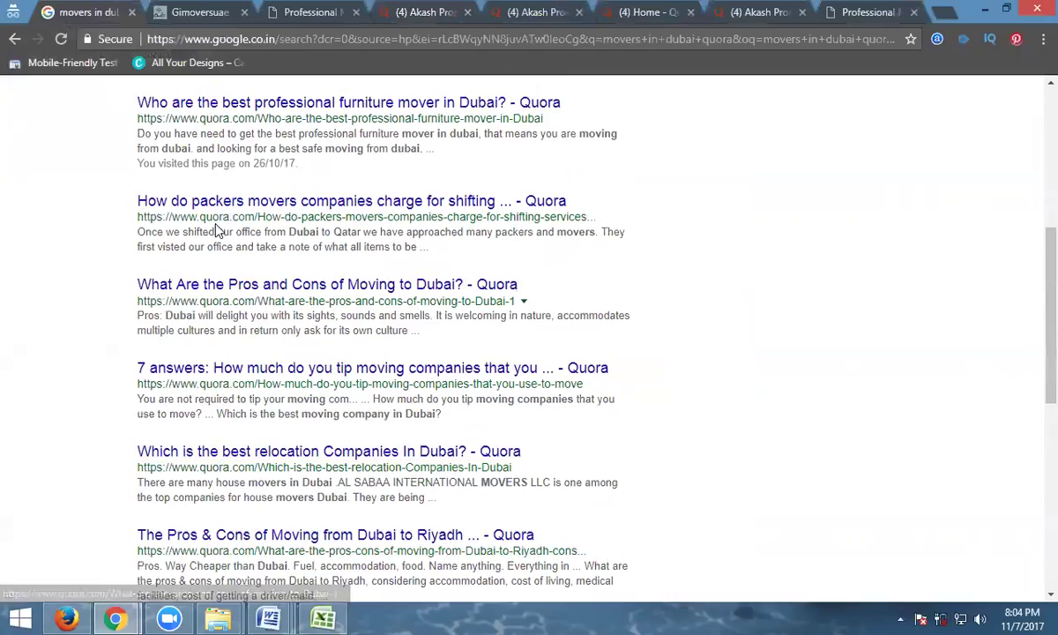
{"action": "scroll", "coordinate": [218, 232], "scroll_direction": "up", "scroll_amount": 1}
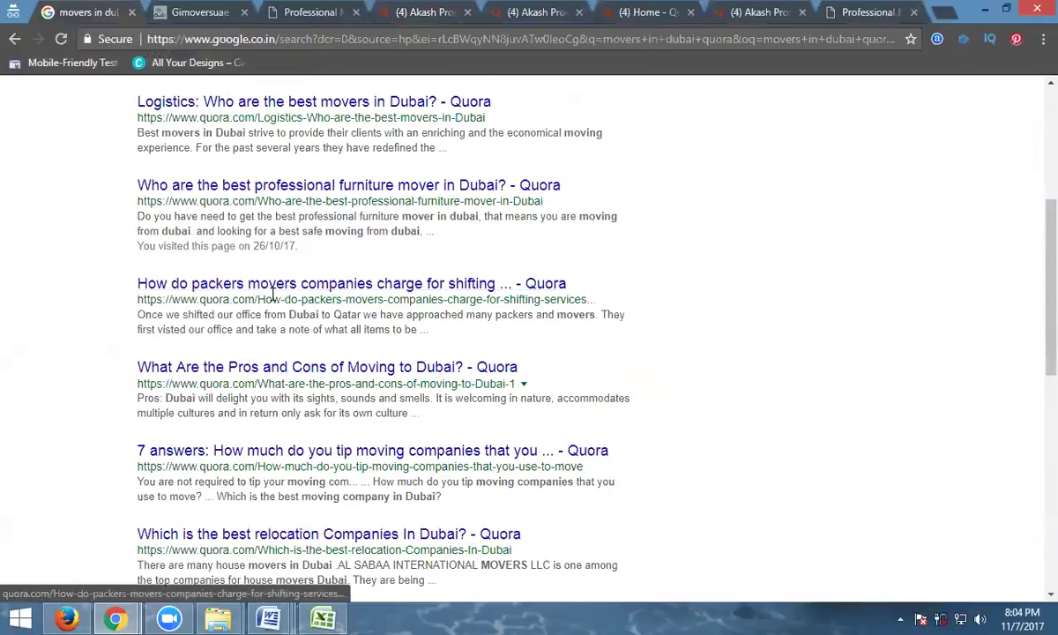
{"action": "middle_click", "coordinate": [410, 291]}
{"action": "left_click_drag", "start_coordinate": [171, 12], "coordinate": [353, 14]}
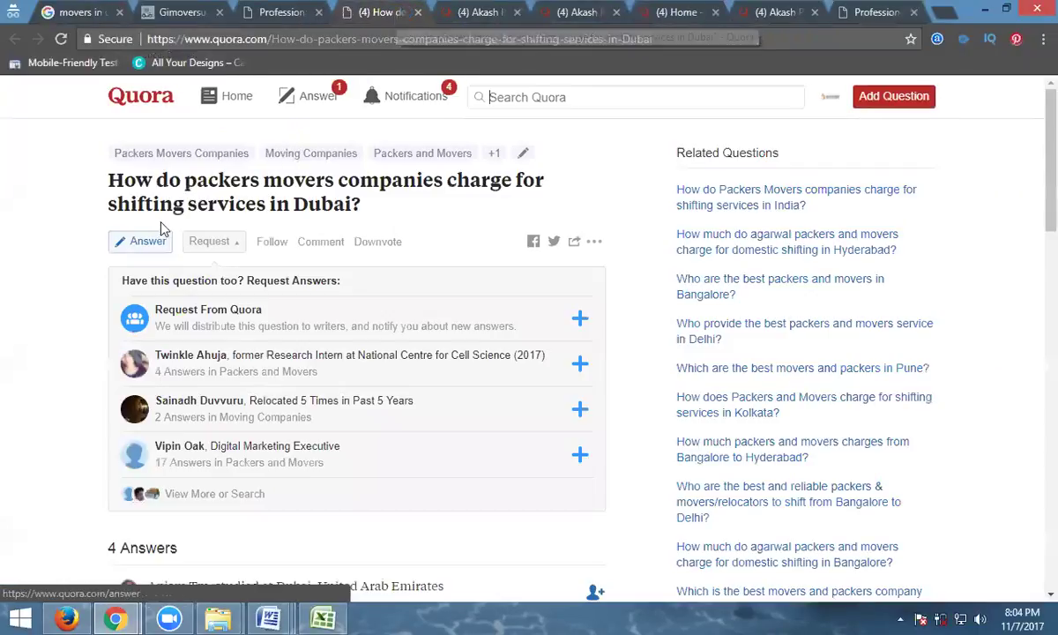
{"action": "left_click", "coordinate": [146, 244]}
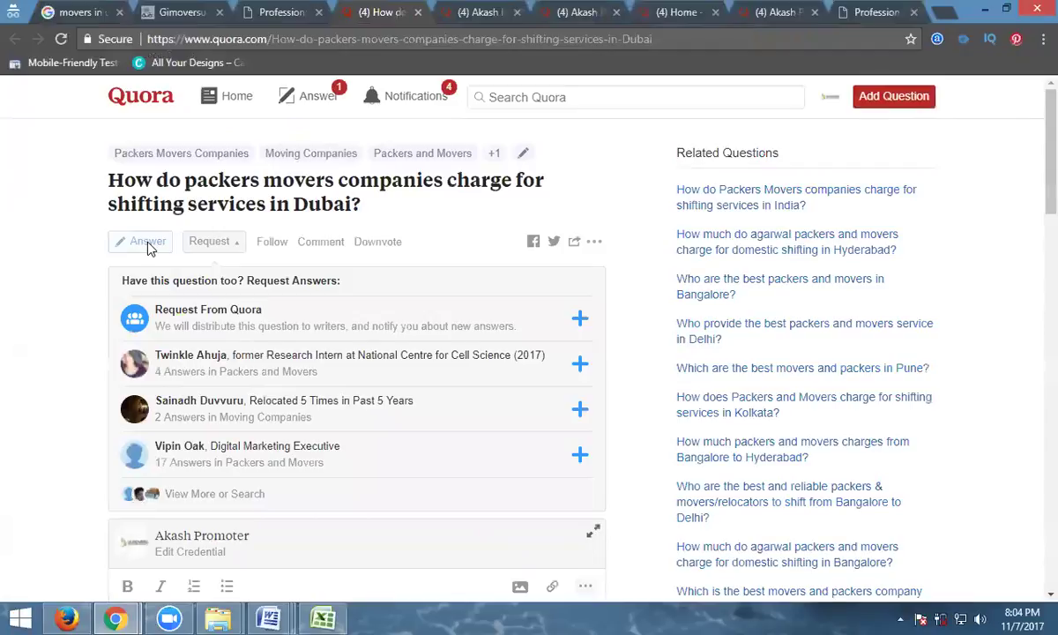
Copy the keyword "Movers in Abu Dhabi" from the keywords Word document into the Quora answer and clear its list numbering.
{"action": "mouse_move", "coordinate": [269, 618]}
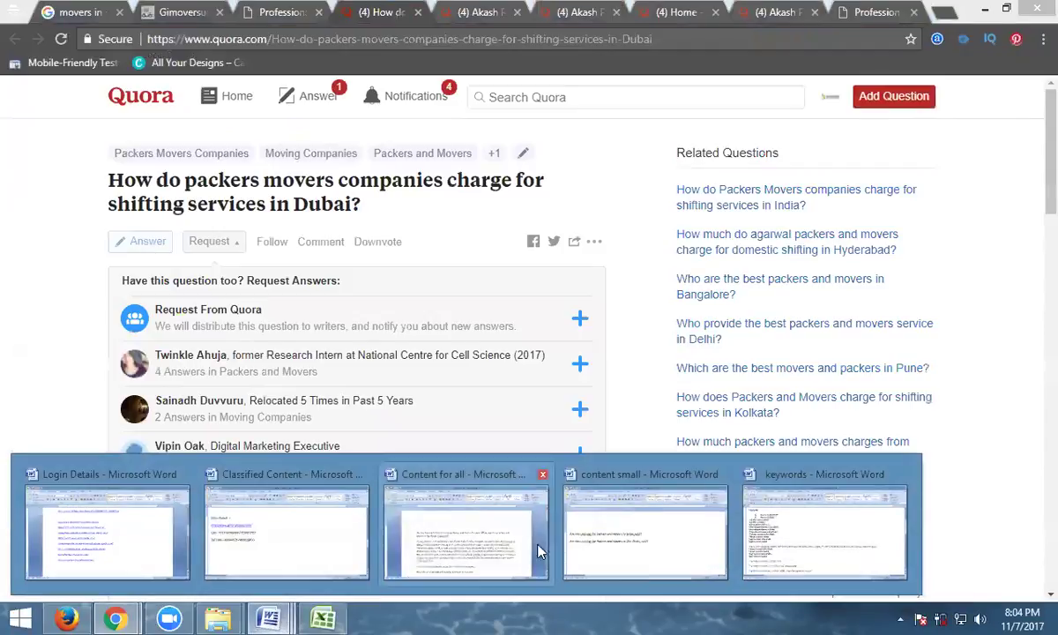
{"action": "mouse_move", "coordinate": [597, 534]}
{"action": "left_click", "coordinate": [787, 534]}
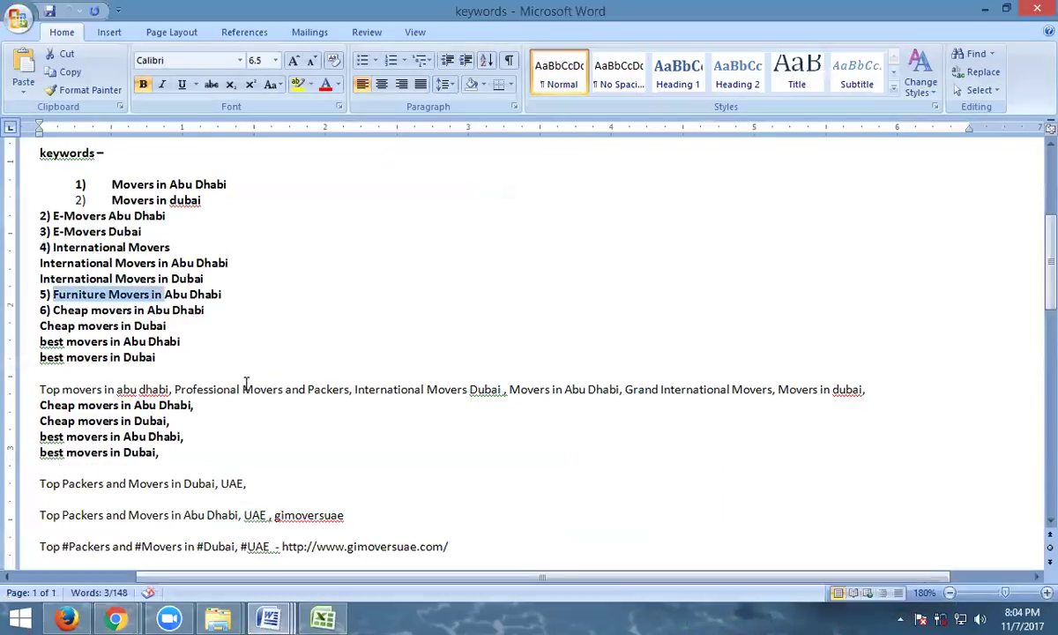
{"action": "left_click_drag", "start_coordinate": [112, 183], "coordinate": [216, 189]}
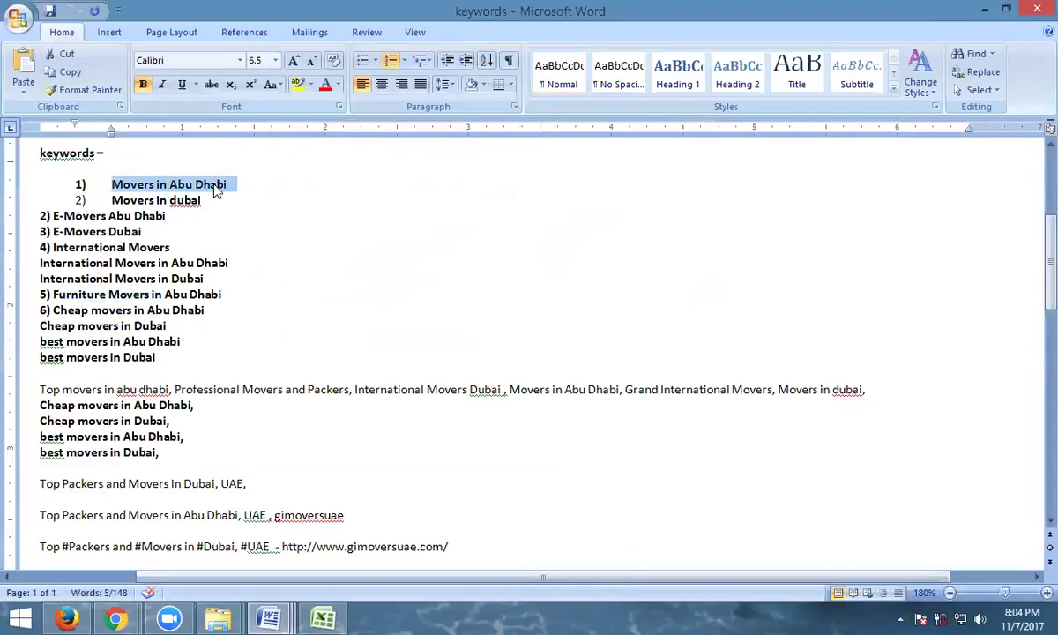
{"action": "key", "text": "alt+Tab"}
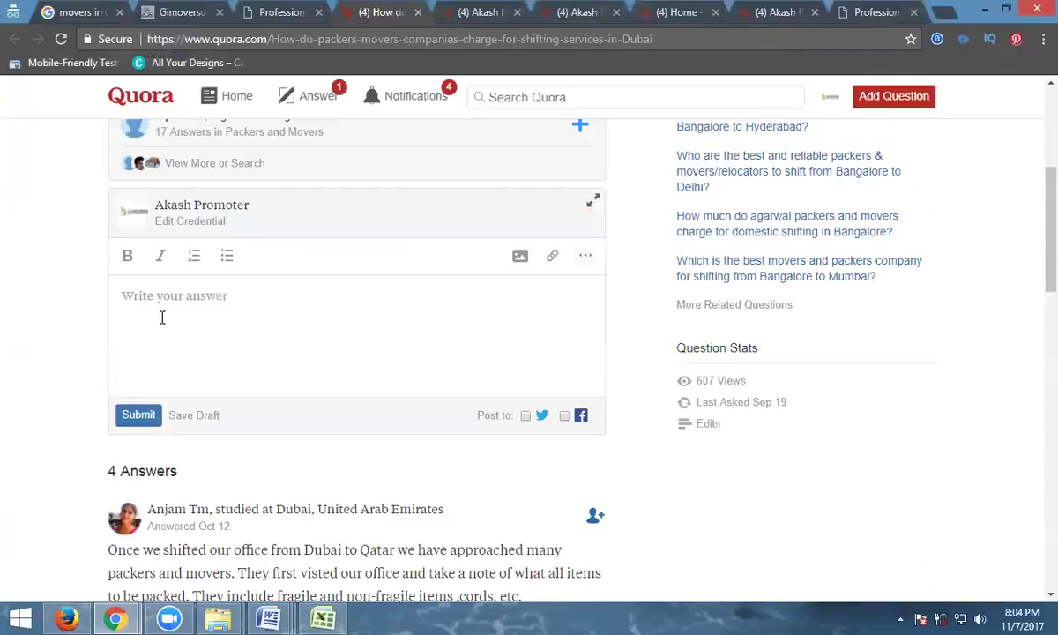
{"action": "type", "text": "1) Movers in Abu Dhabi"}
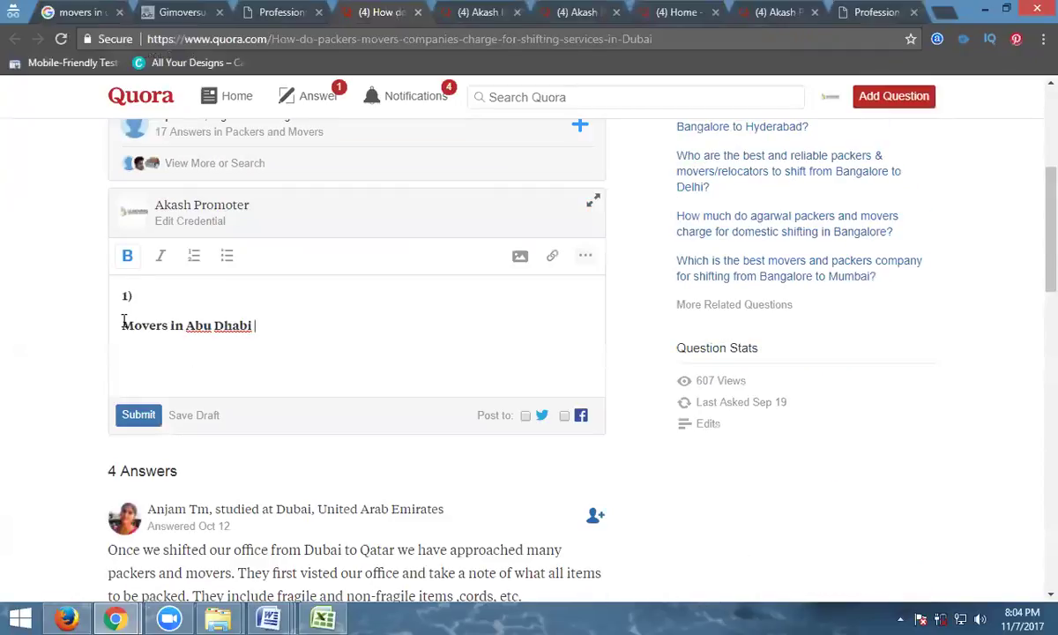
{"action": "key", "text": "BackSpace"}
{"action": "key", "text": "BackSpace"}
{"action": "key", "text": "BackSpace"}
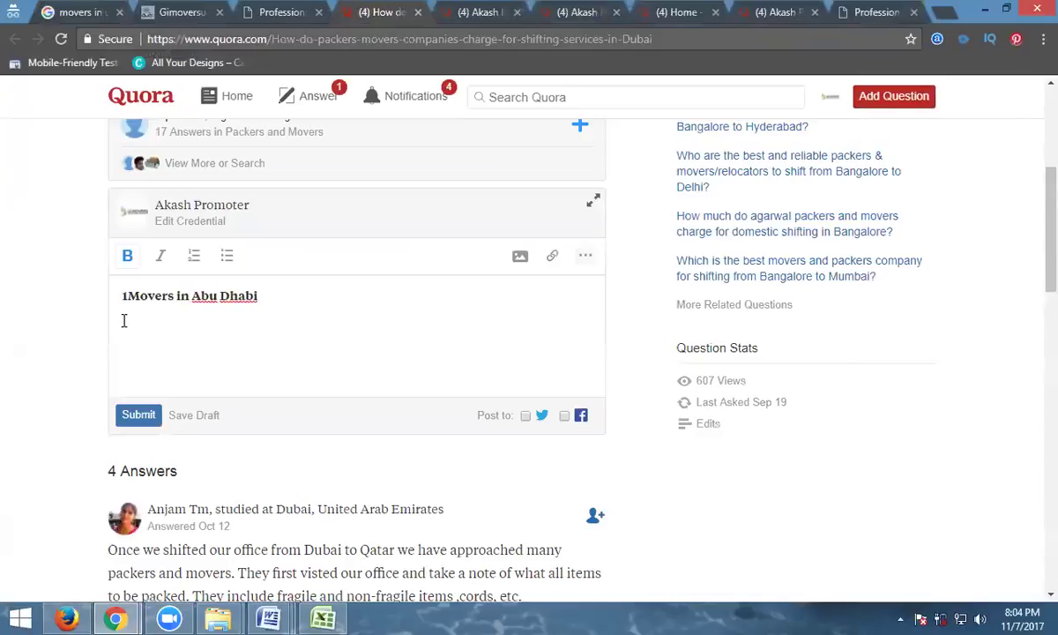
Expand the keyword into the line "For More Details Movers in Abu Dhabi , Dubai - Call -".
{"action": "type", "text": "For More "}
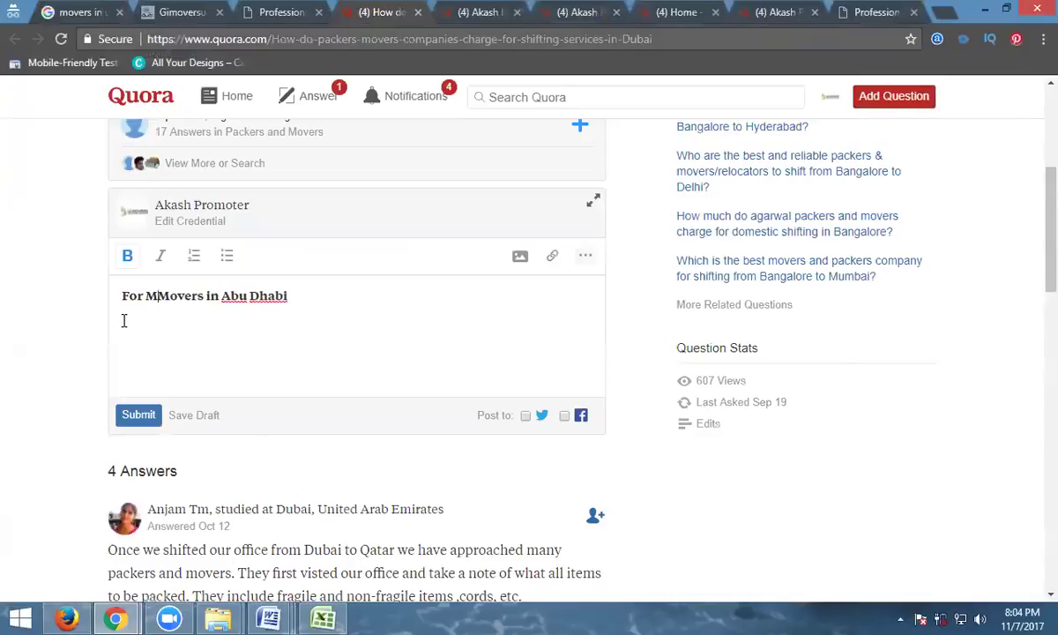
{"action": "type", "text": "Details Movers"}
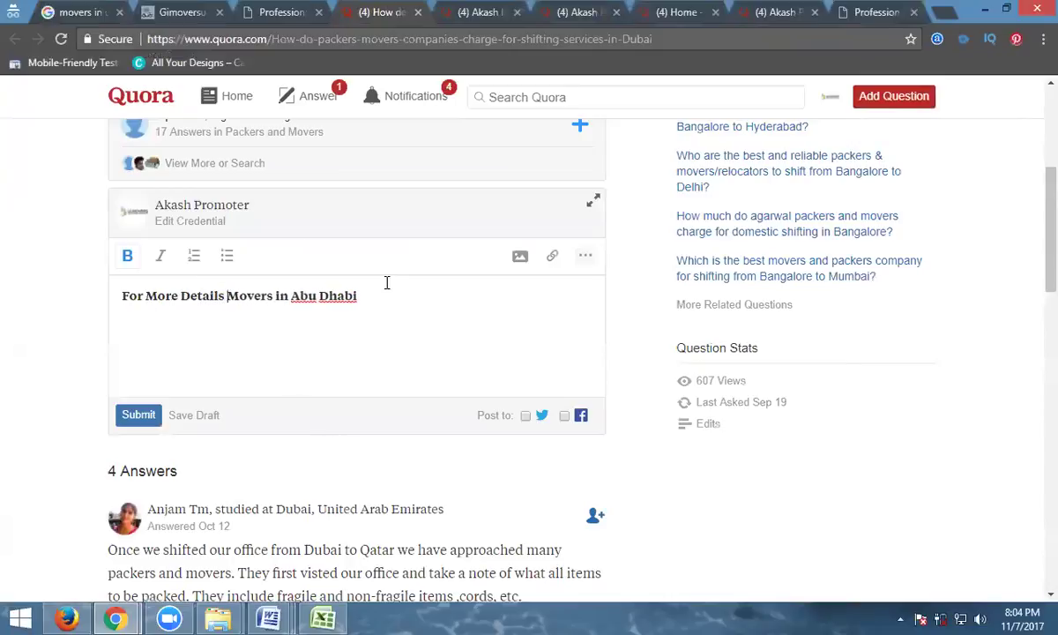
{"action": "type", "text": " in Abu Dhabi , Dubai - Call -"}
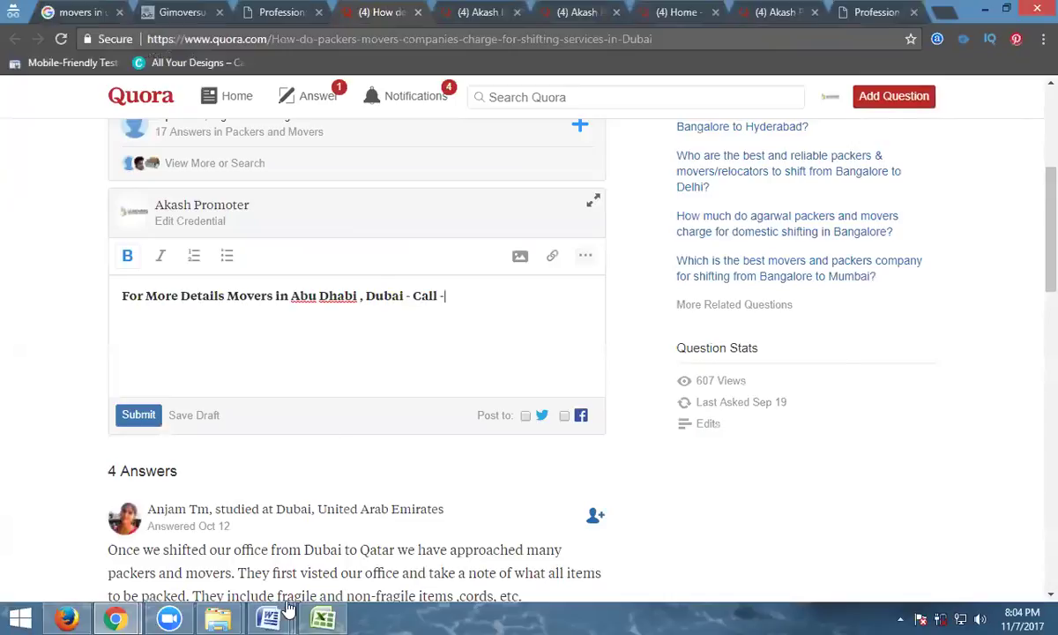
Add the company's call and toll-free numbers from the Classified Content Word document after "Call -" in the Quora answer.
{"action": "mouse_move", "coordinate": [268, 616]}
{"action": "left_click", "coordinate": [247, 540]}
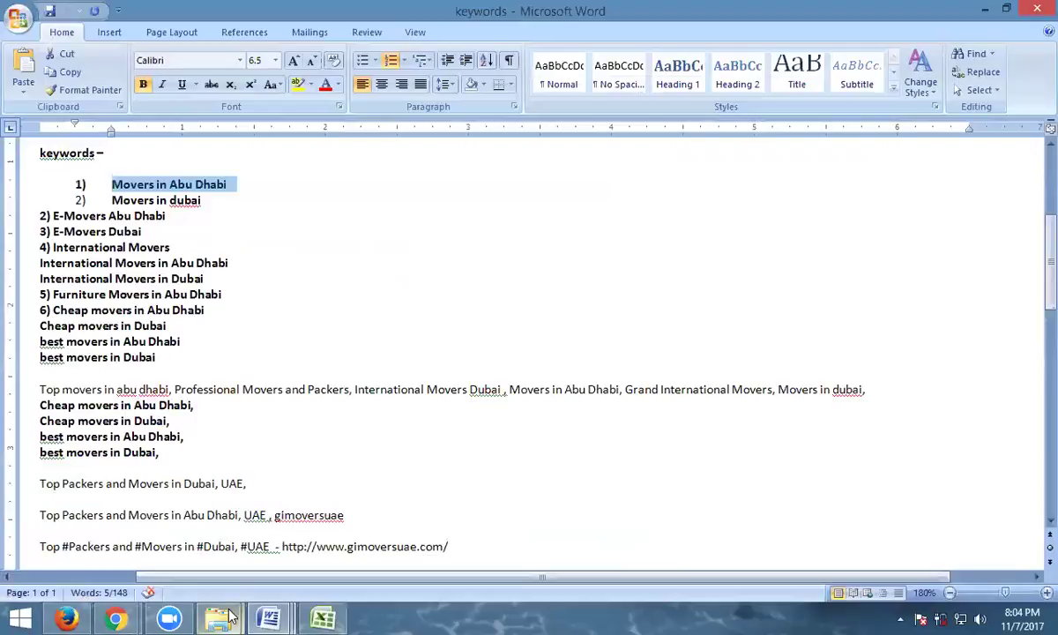
{"action": "left_click", "coordinate": [249, 548]}
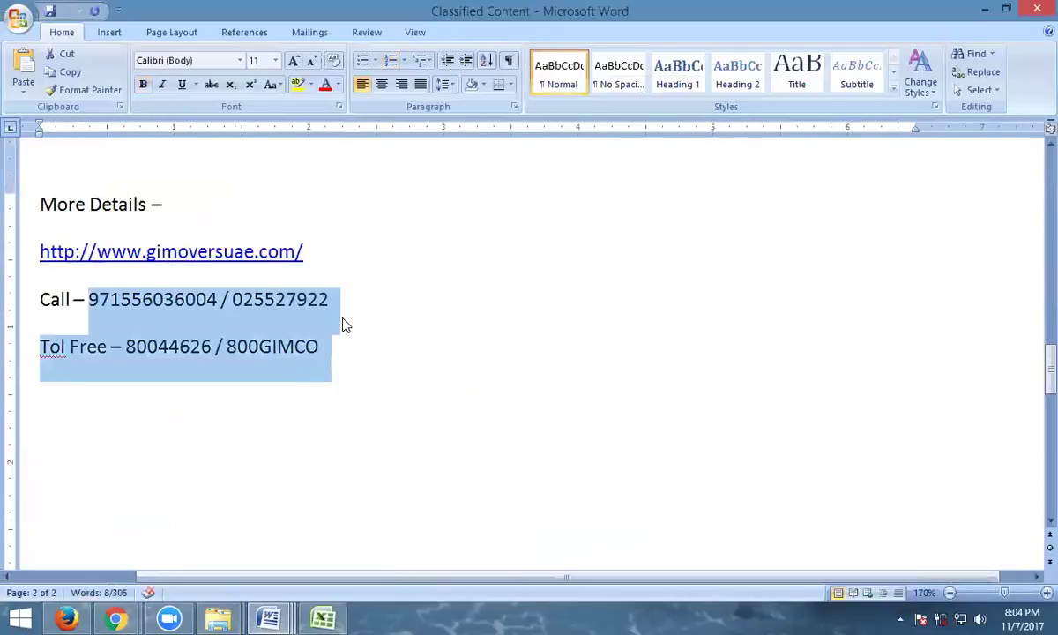
{"action": "key", "text": "alt+Tab"}
{"action": "key", "text": "alt+Tab"}
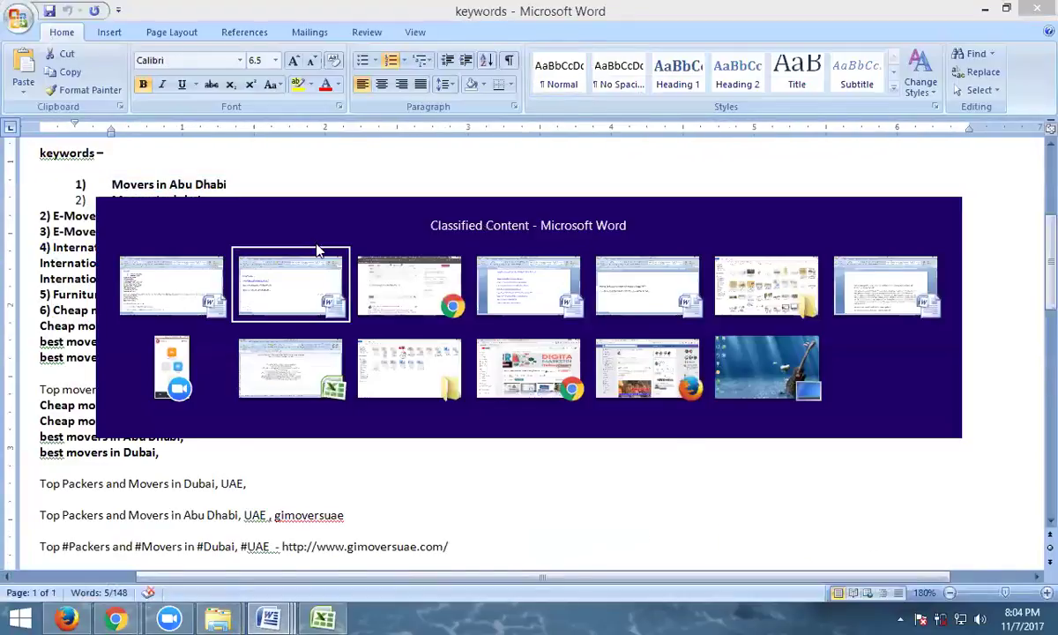
{"action": "key", "text": "ctrl+v"}
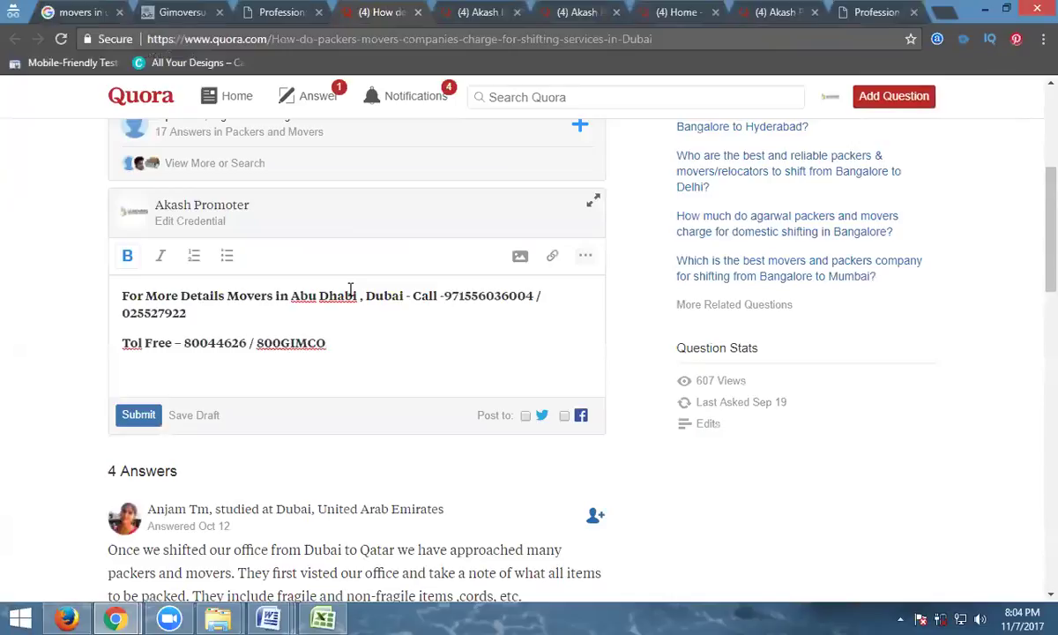
{"action": "key", "text": "Return"}
{"action": "key", "text": "Return"}
{"action": "type", "text": "Mor"}
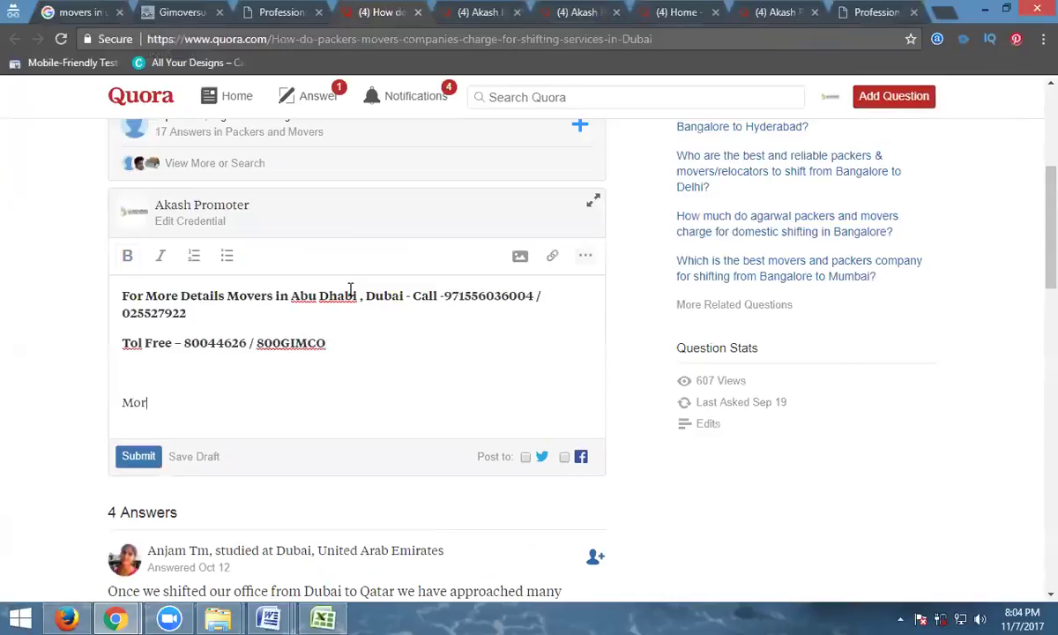
{"action": "type", "text": "e Deta"}
{"action": "left_click", "coordinate": [269, 617]}
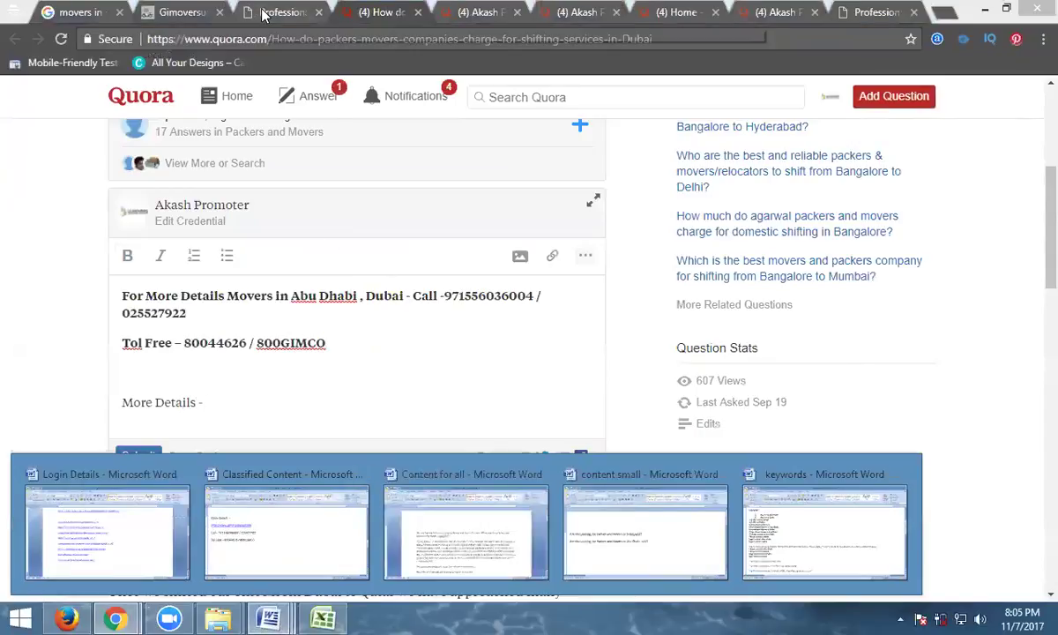
{"action": "left_click", "coordinate": [256, 16]}
{"action": "left_click", "coordinate": [365, 18]}
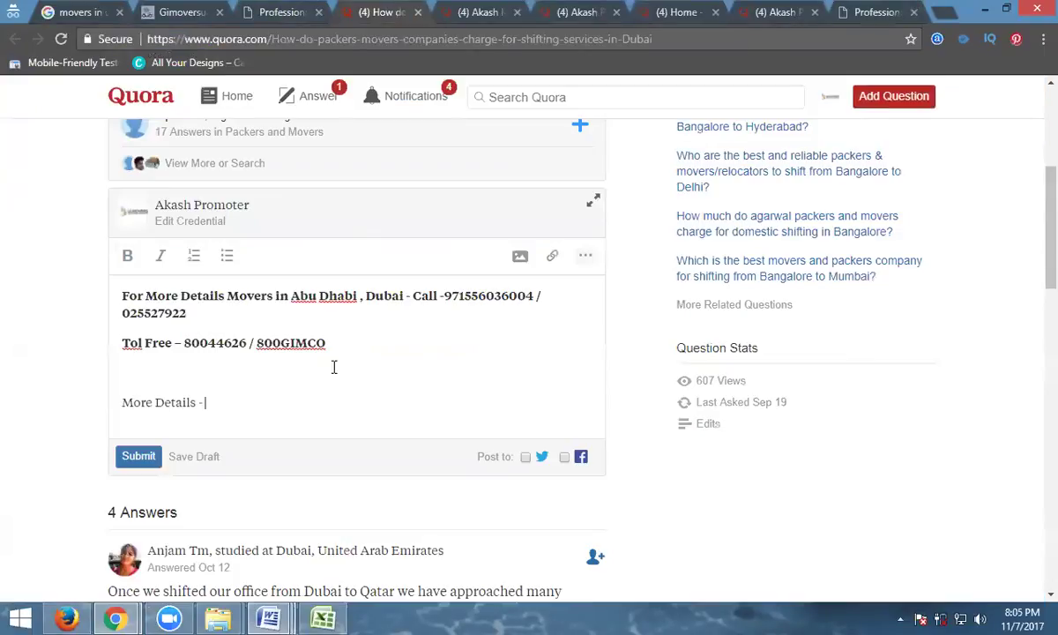
{"action": "type", "text": "http://www.gimoversuae.com/"}
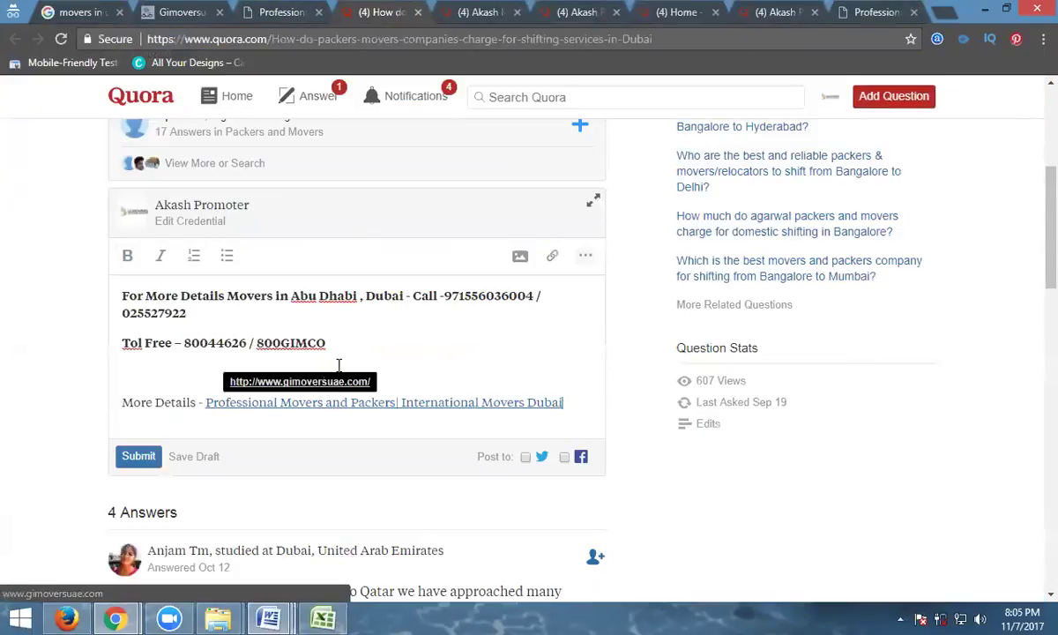
Insert blank lines below the toll-free number and upload the image "moverss h" from the gimovers folder there.
{"action": "left_click", "coordinate": [352, 340]}
{"action": "key", "text": "Return"}
{"action": "key", "text": "Return"}
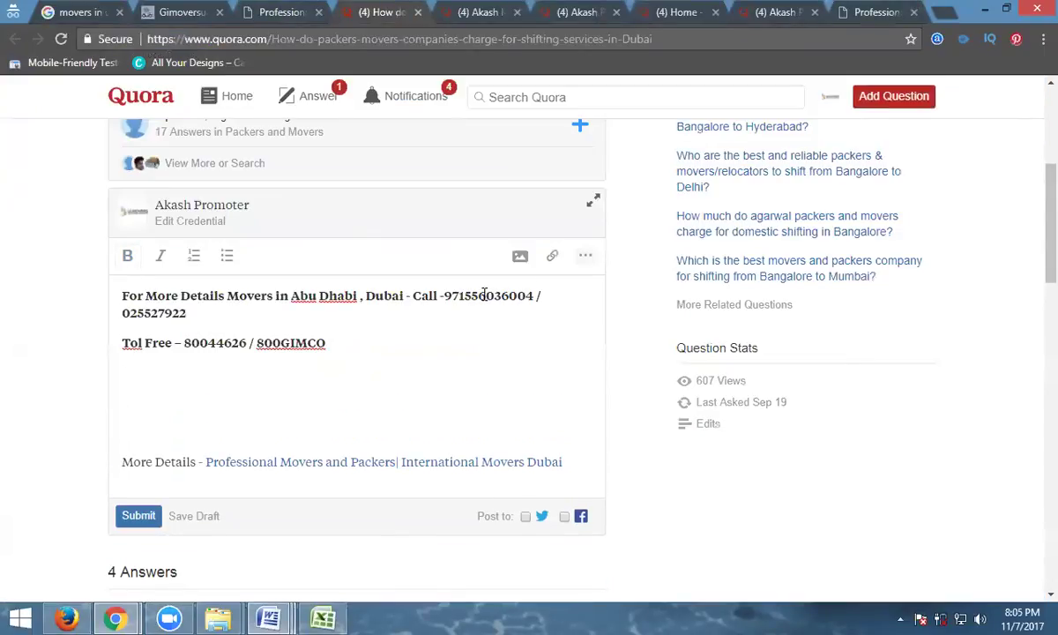
{"action": "left_click", "coordinate": [521, 257]}
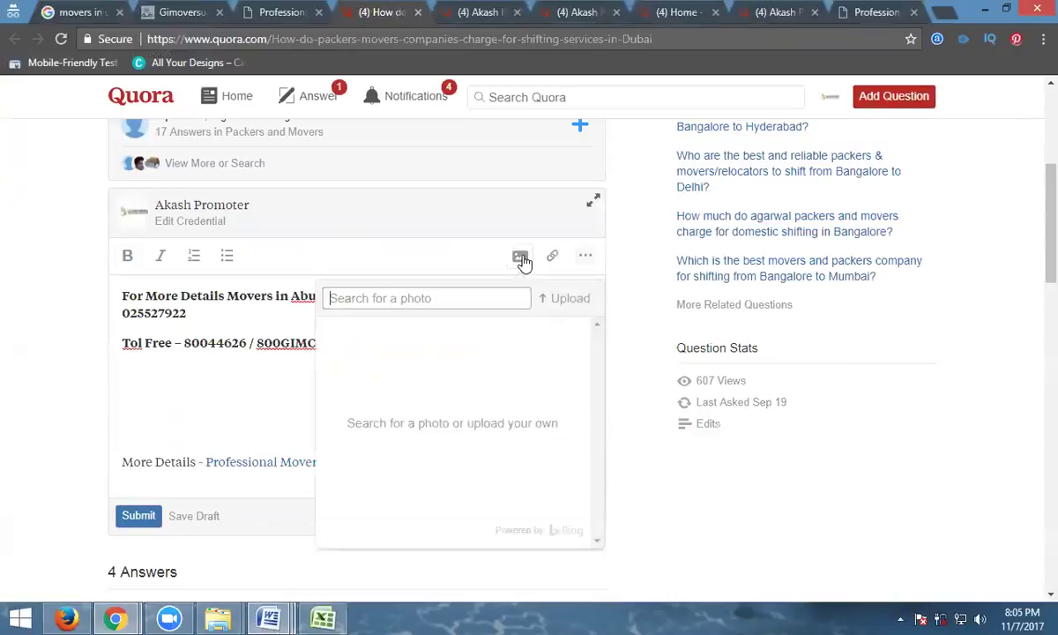
{"action": "left_click", "coordinate": [569, 299]}
{"action": "left_click", "coordinate": [394, 261]}
{"action": "scroll", "coordinate": [397, 272], "scroll_direction": "down", "scroll_amount": 5}
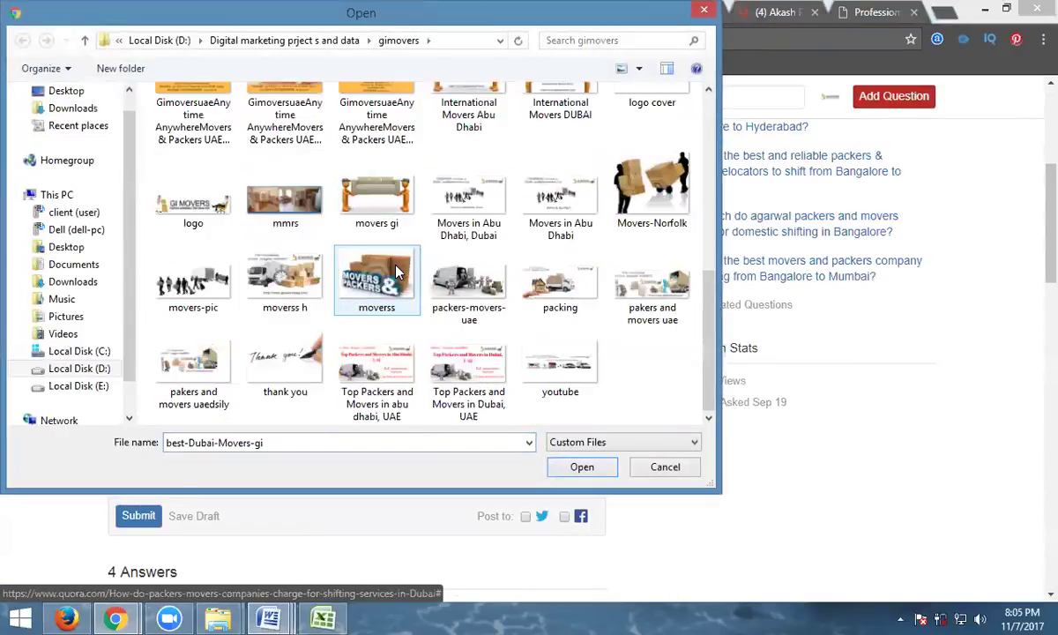
{"action": "double_click", "coordinate": [272, 282]}
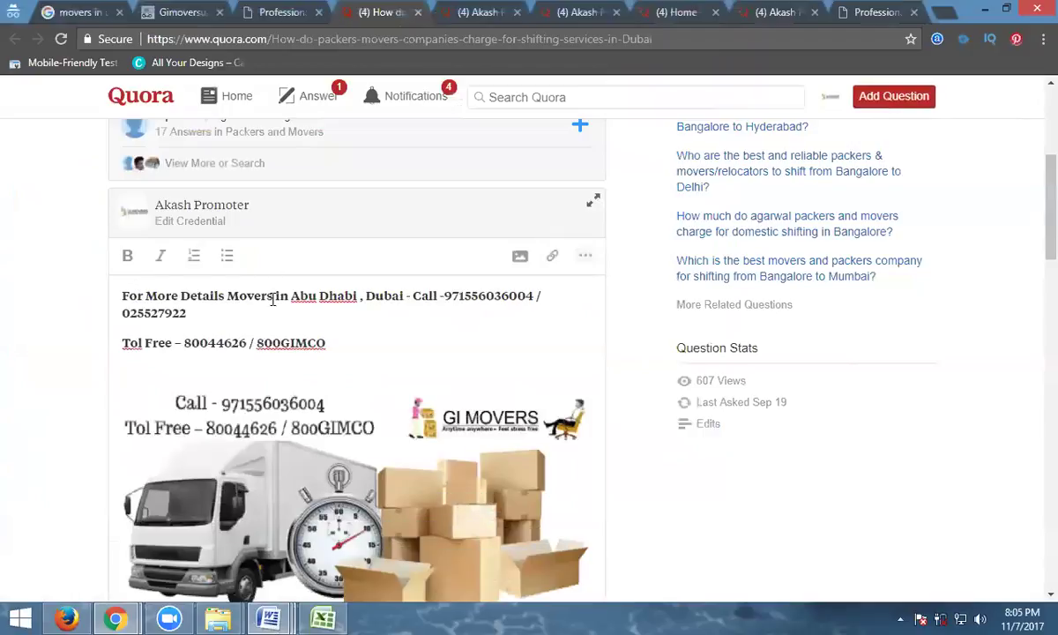
Put a comma after the call numbers and submit the answer without adding a credential.
{"action": "scroll", "coordinate": [353, 260], "scroll_direction": "up", "scroll_amount": 5}
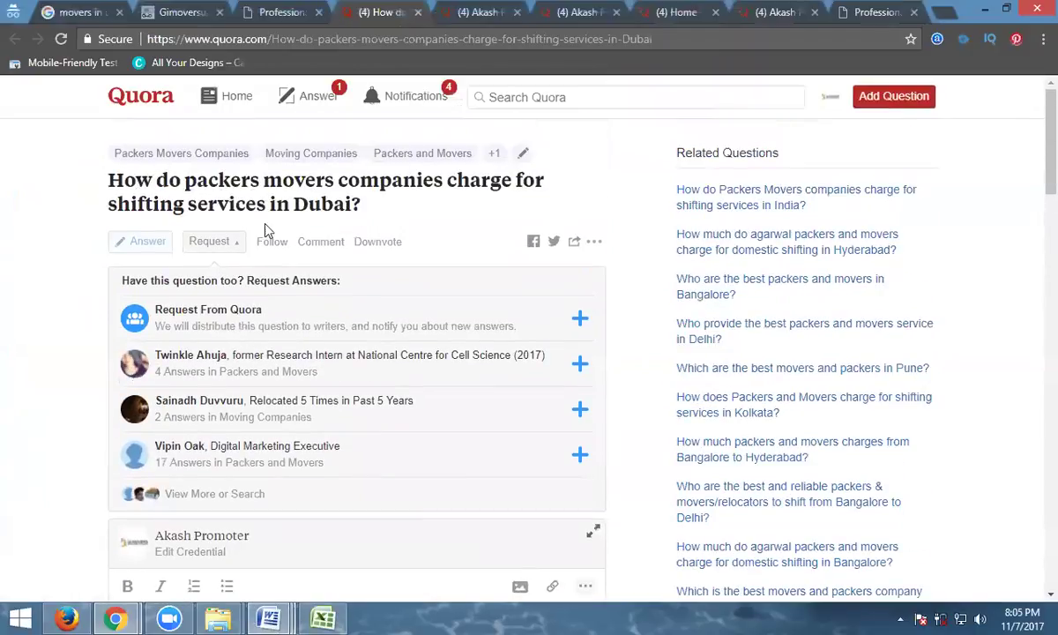
{"action": "scroll", "coordinate": [251, 287], "scroll_direction": "down", "scroll_amount": 3}
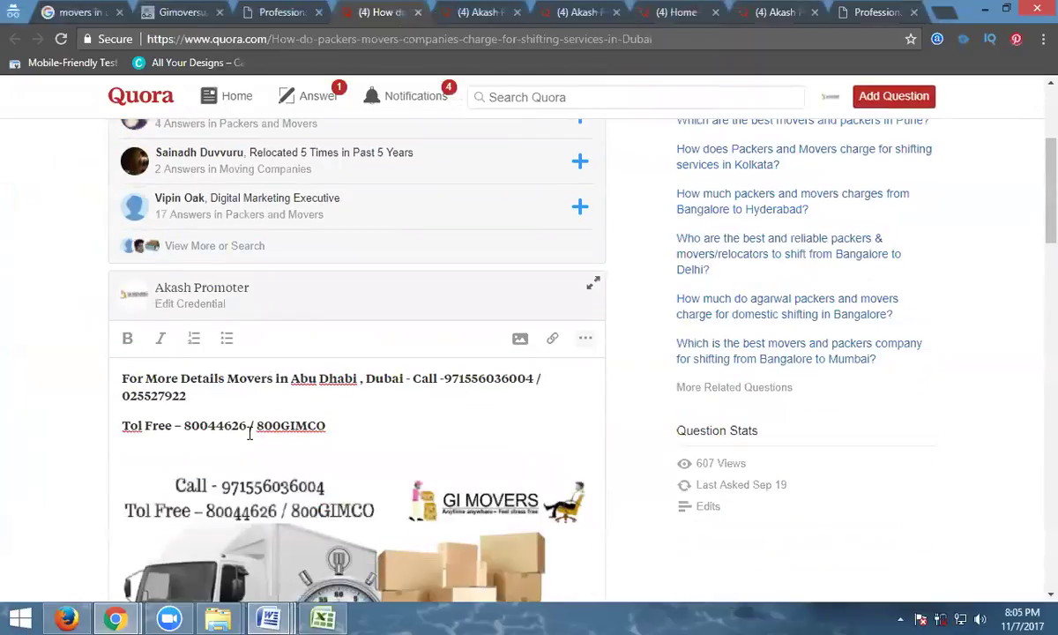
{"action": "left_click", "coordinate": [216, 397]}
{"action": "scroll", "coordinate": [216, 397], "scroll_direction": "down", "scroll_amount": 5}
{"action": "left_click", "coordinate": [141, 404]}
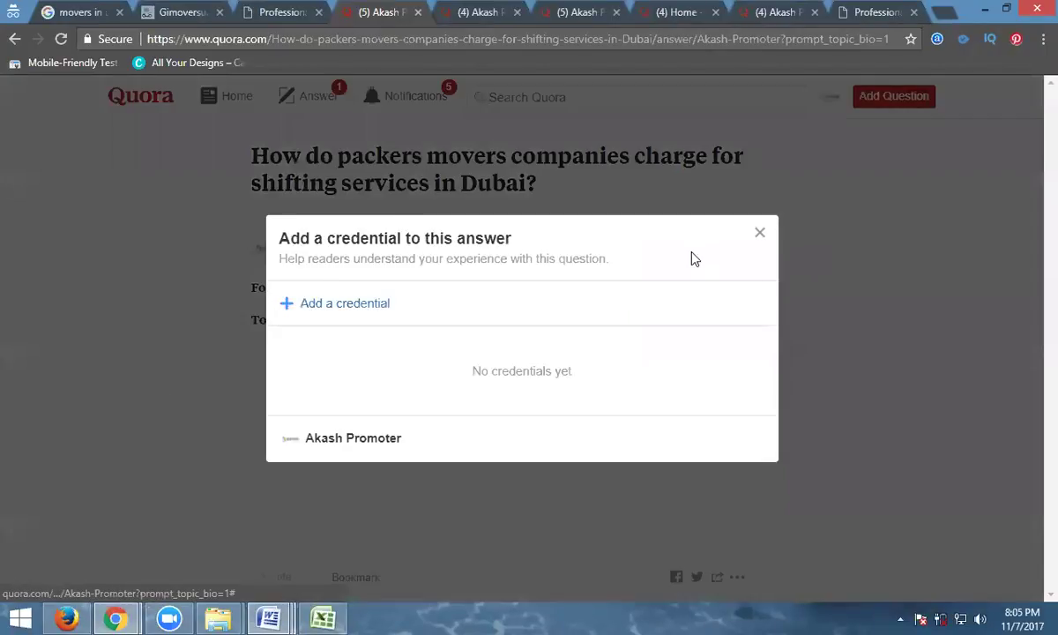
{"action": "left_click", "coordinate": [761, 233]}
Reopen the published answer for editing and put a hashtag before "Movers" and "Dubai" in the first line.
{"action": "scroll", "coordinate": [668, 352], "scroll_direction": "down", "scroll_amount": 4}
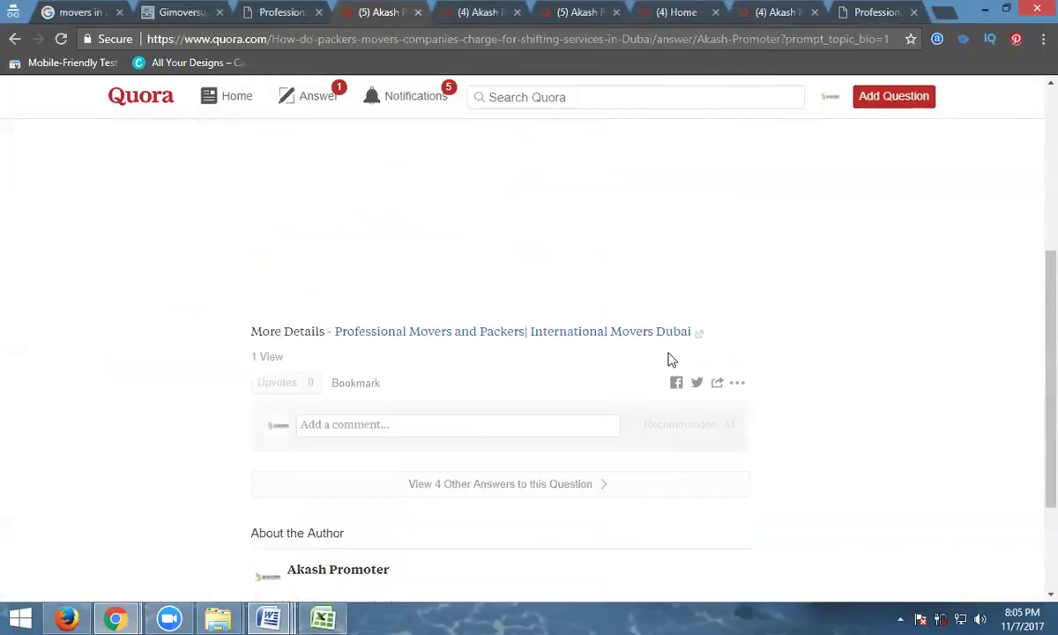
{"action": "scroll", "coordinate": [670, 365], "scroll_direction": "up", "scroll_amount": 3}
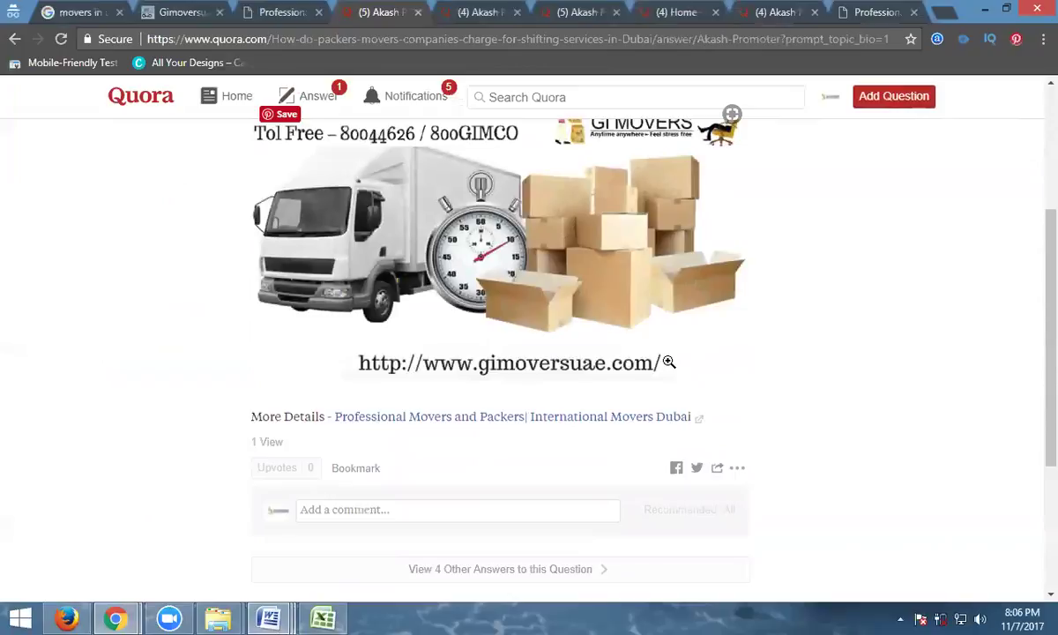
{"action": "left_click", "coordinate": [738, 469]}
{"action": "left_click", "coordinate": [682, 365]}
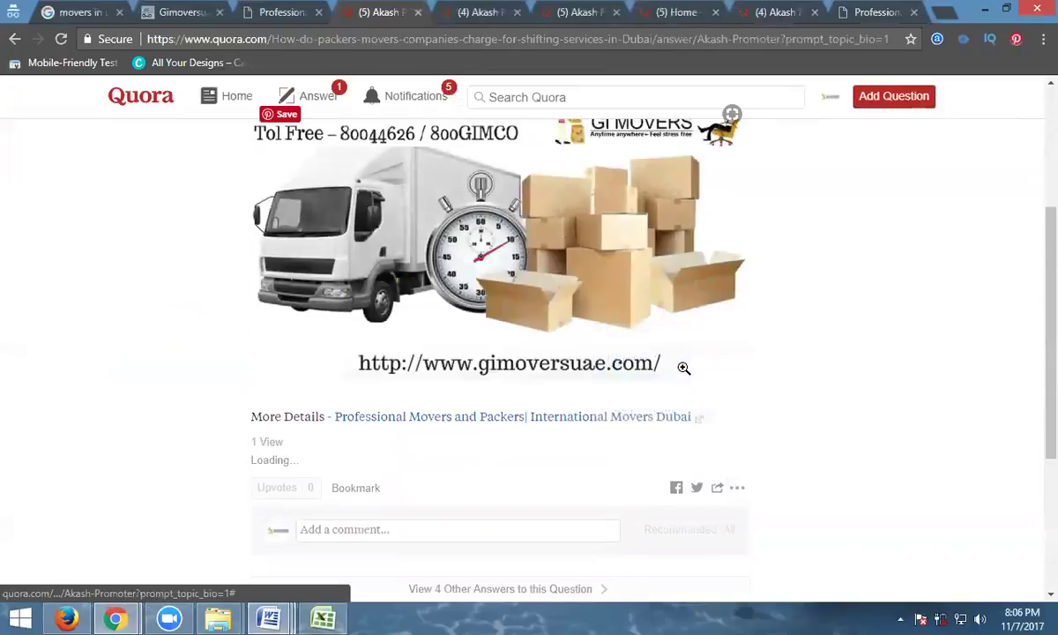
{"action": "scroll", "coordinate": [542, 344], "scroll_direction": "up", "scroll_amount": 3}
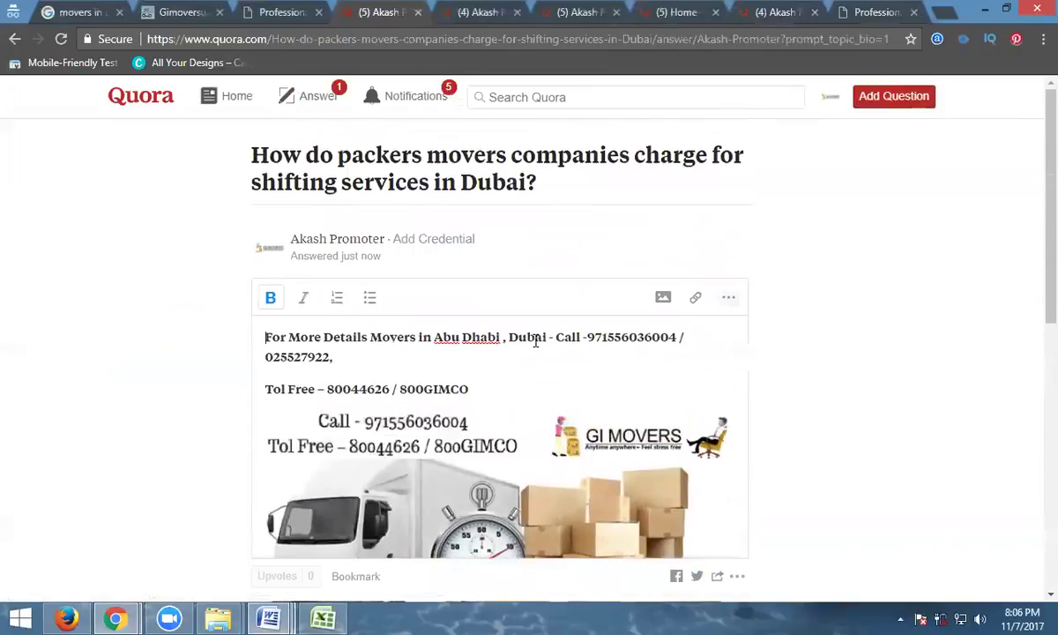
{"action": "left_click", "coordinate": [371, 338]}
{"action": "type", "text": "#"}
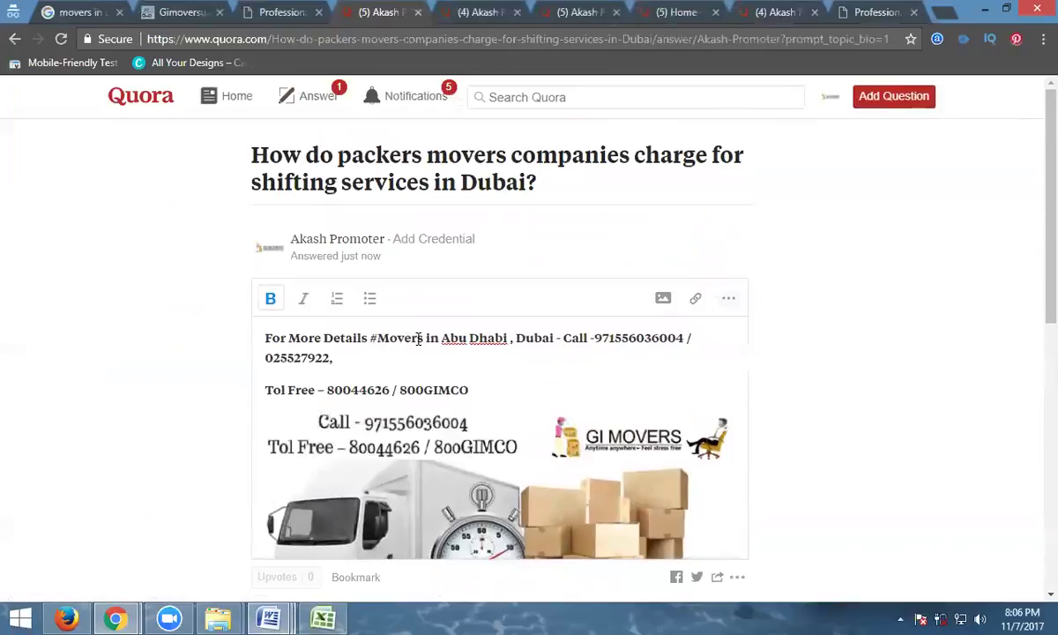
{"action": "left_click", "coordinate": [516, 337]}
{"action": "type", "text": "#"}
Update the answer with its hashtags and review the published version.
{"action": "scroll", "coordinate": [618, 353], "scroll_direction": "down", "scroll_amount": 4}
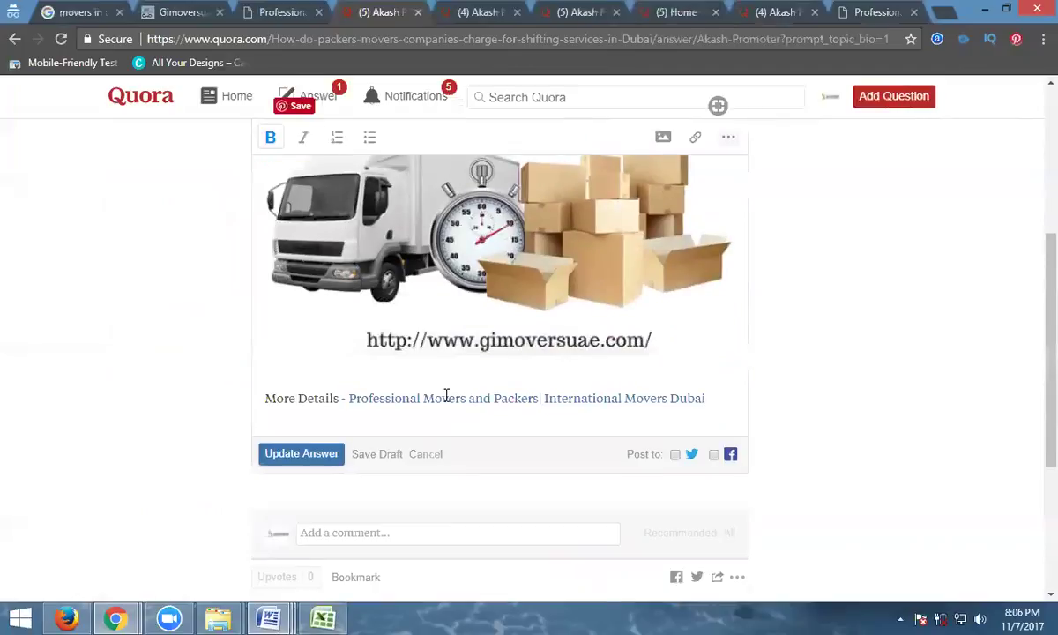
{"action": "left_click", "coordinate": [314, 448]}
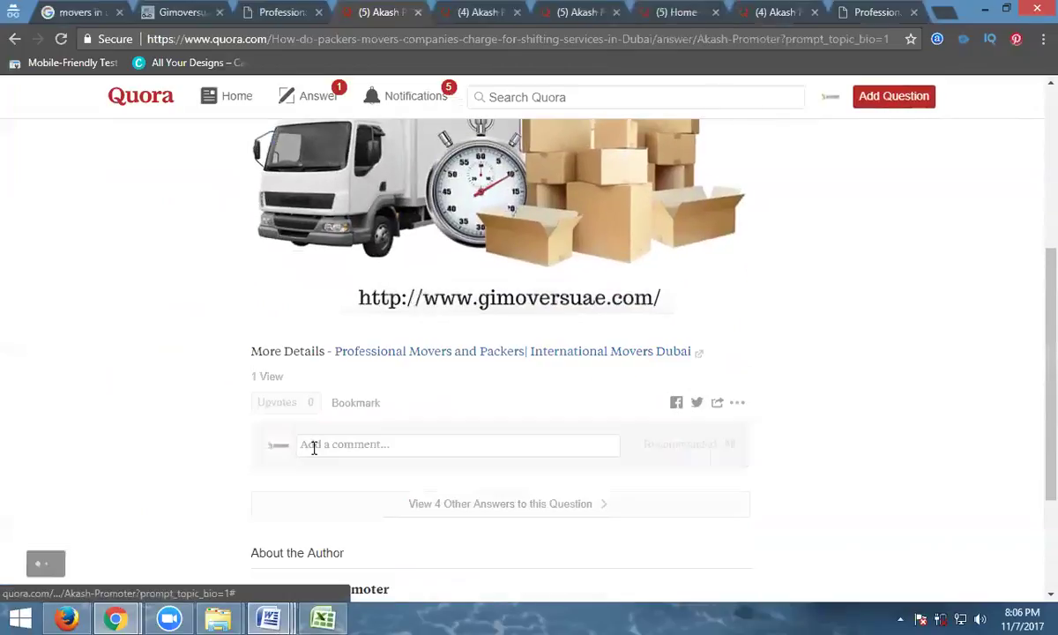
{"action": "scroll", "coordinate": [950, 327], "scroll_direction": "up", "scroll_amount": 1}
{"action": "scroll", "coordinate": [950, 327], "scroll_direction": "up", "scroll_amount": 3}
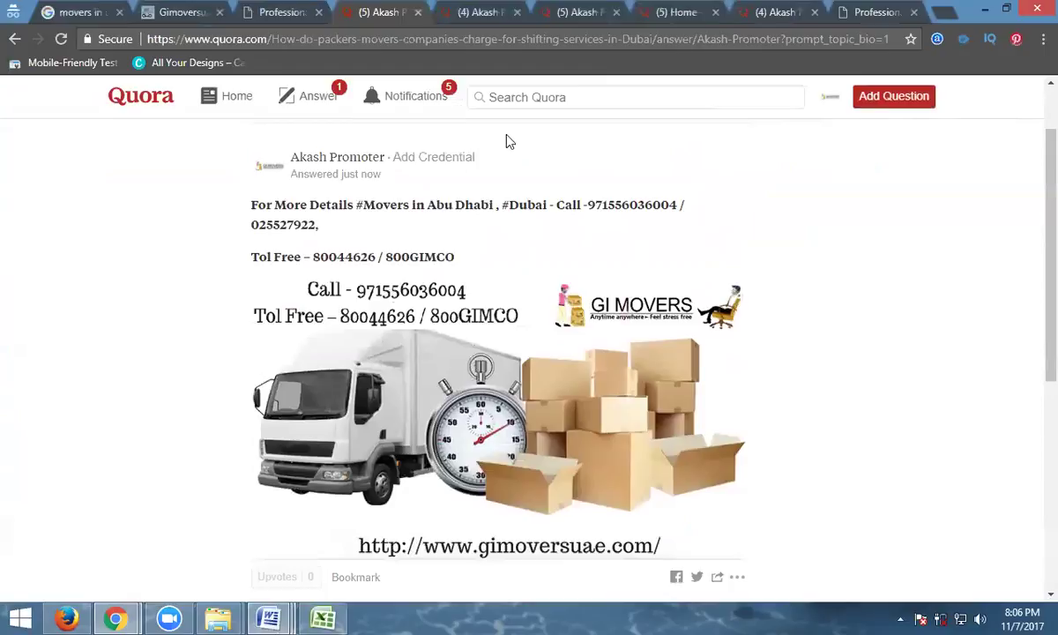
Return to the Quora home feed and close the extra browser tabs after it.
{"action": "left_click", "coordinate": [199, 114]}
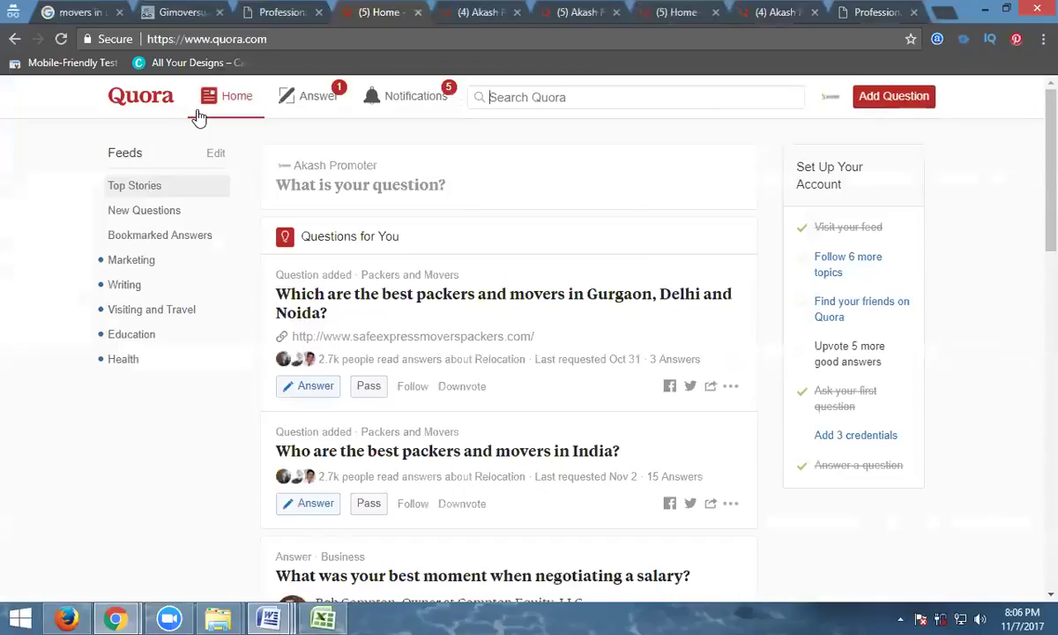
{"action": "left_click", "coordinate": [516, 14]}
{"action": "left_click", "coordinate": [517, 13]}
{"action": "left_click", "coordinate": [517, 13]}
{"action": "left_click", "coordinate": [517, 14]}
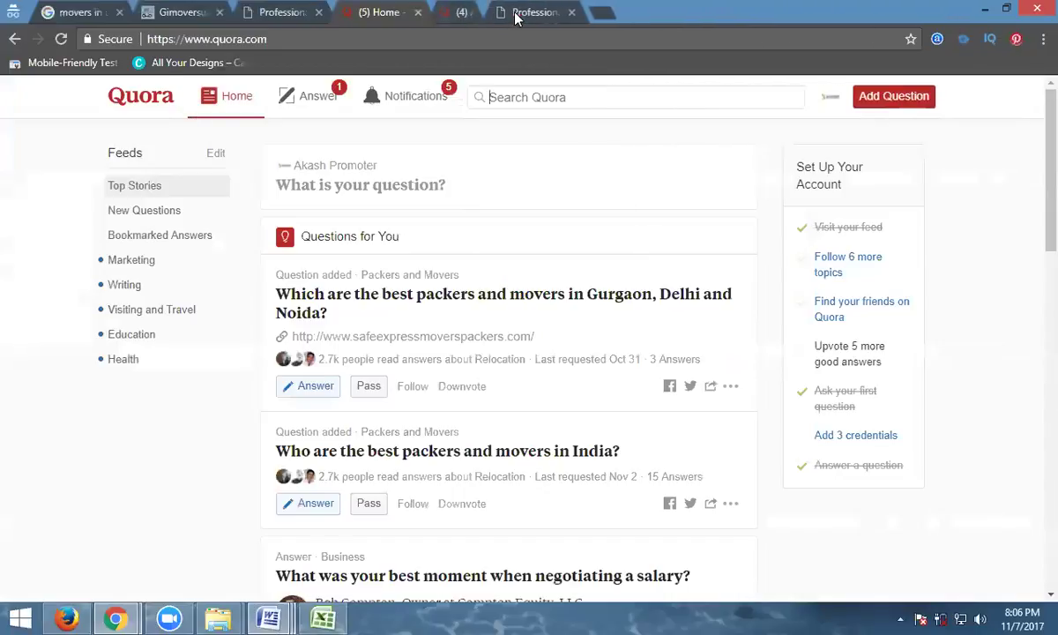
{"action": "left_click", "coordinate": [517, 13]}
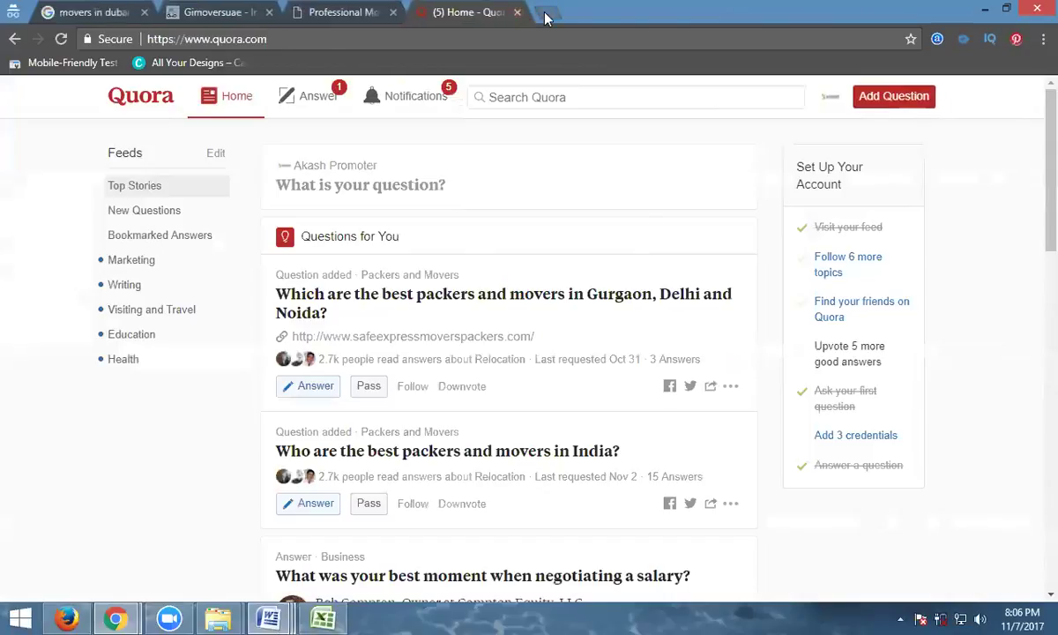
Open the Nabble website in a new browser tab and start creating a free forum.
{"action": "left_click", "coordinate": [548, 11]}
{"action": "type", "text": "nabble"}
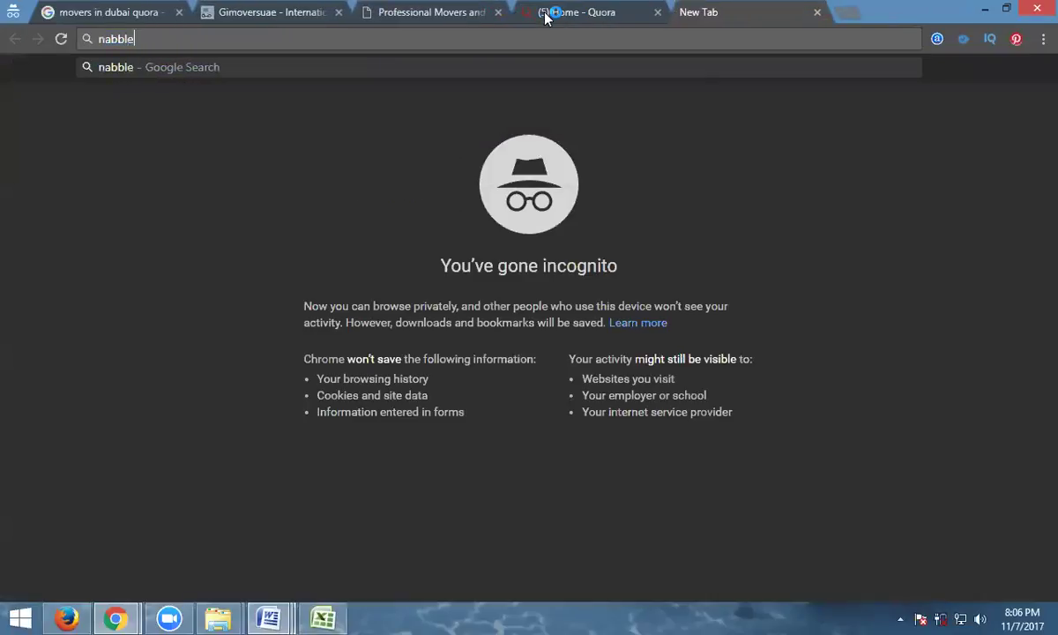
{"action": "key", "text": "Return"}
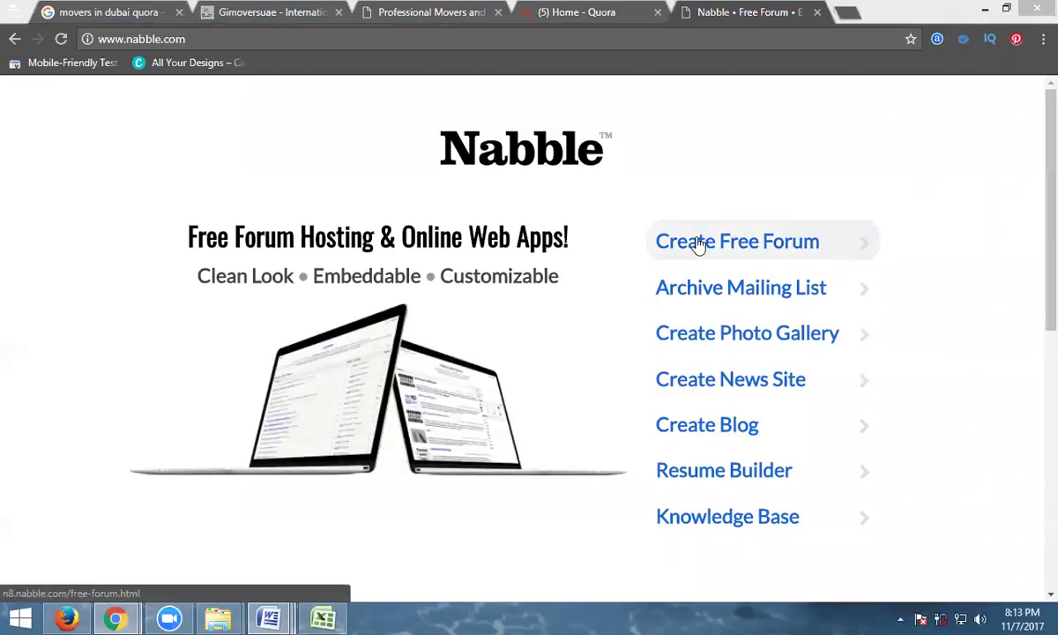
{"action": "left_click", "coordinate": [698, 243]}
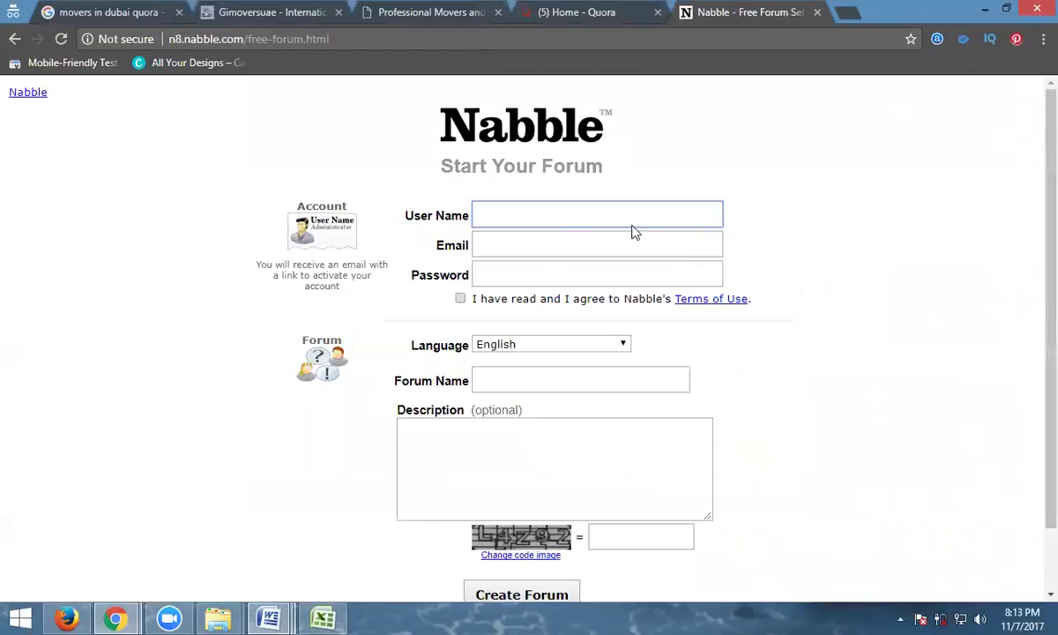
Enter gimoversuae as the user name, fill in the account's e-mail and password, and accept the Terms of Use.
{"action": "type", "text": "gimov"}
{"action": "type", "text": "ersuae"}
{"action": "left_click", "coordinate": [510, 235]}
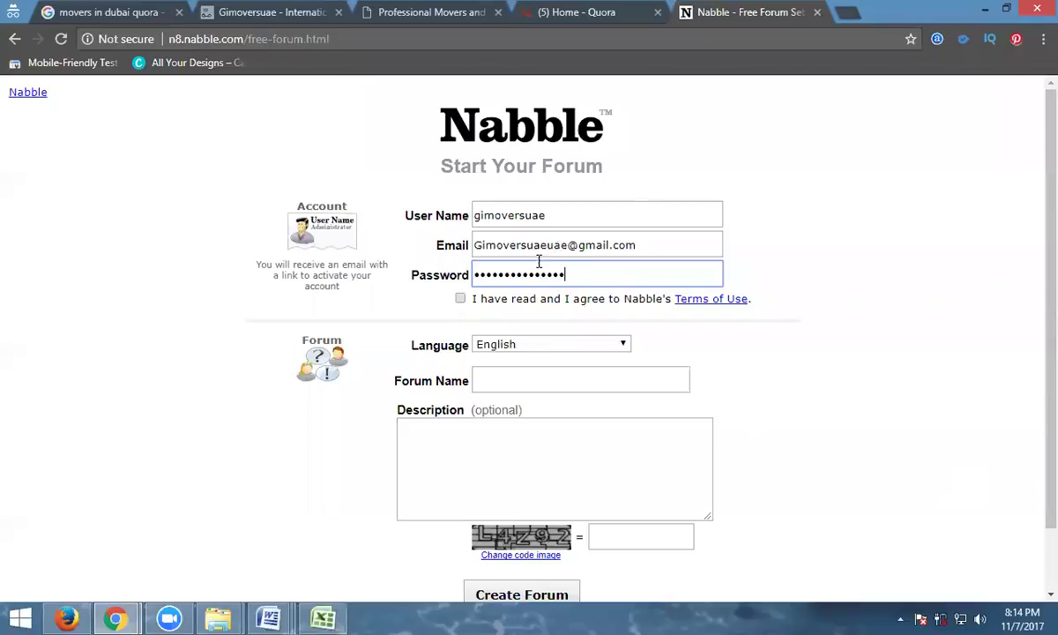
{"action": "left_click", "coordinate": [459, 298]}
Name the forum "movers in uae" and use the opening question from the "Content for all" document as its description.
{"action": "left_click", "coordinate": [492, 378]}
{"action": "type", "text": "move"}
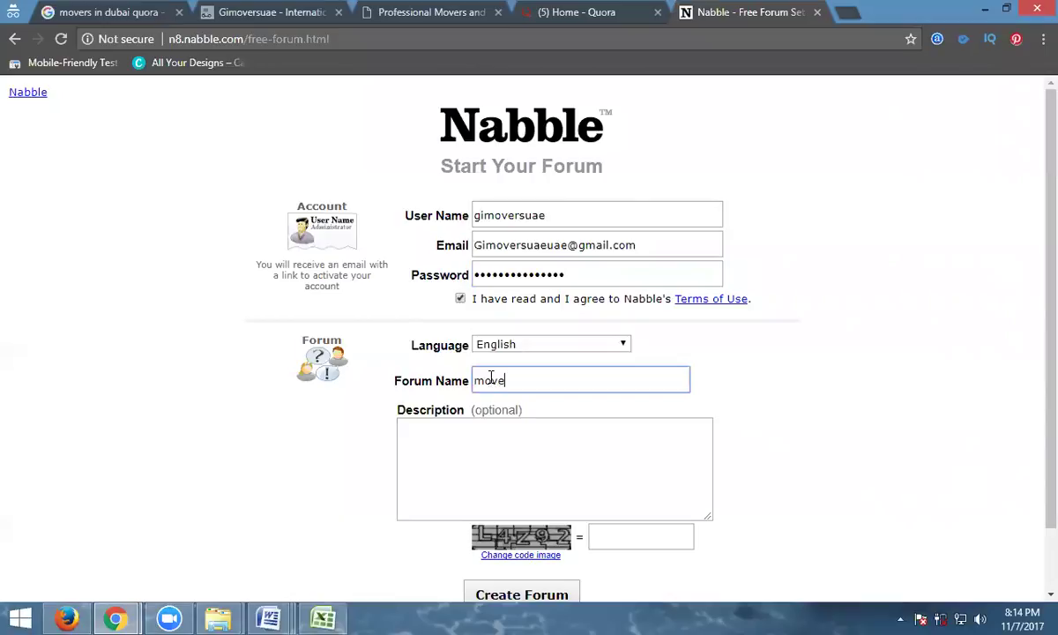
{"action": "type", "text": "rs in uae"}
{"action": "mouse_move", "coordinate": [275, 615]}
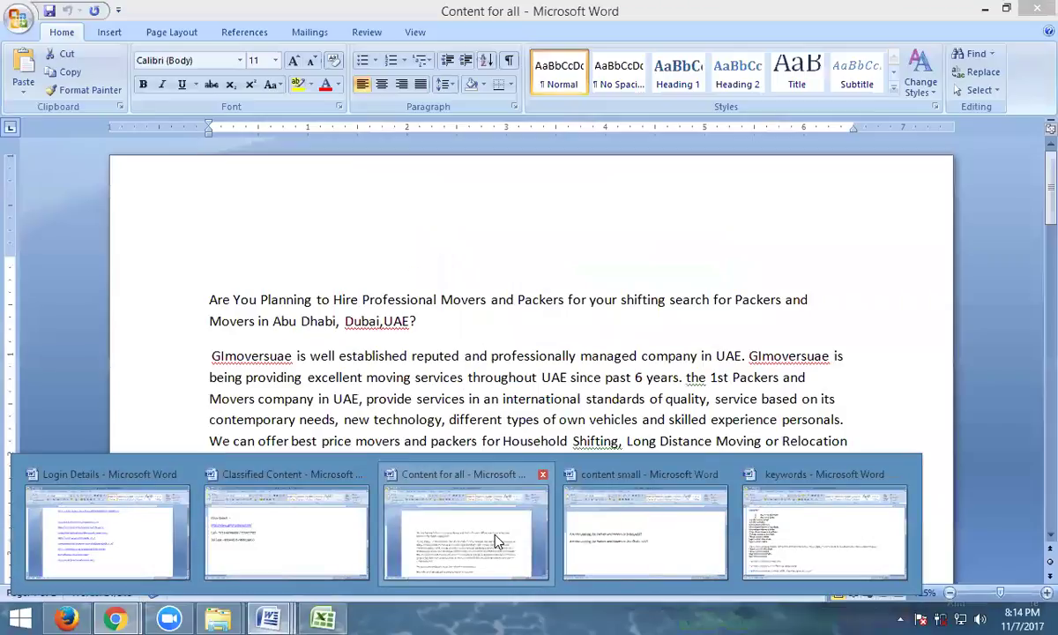
{"action": "left_click", "coordinate": [496, 541]}
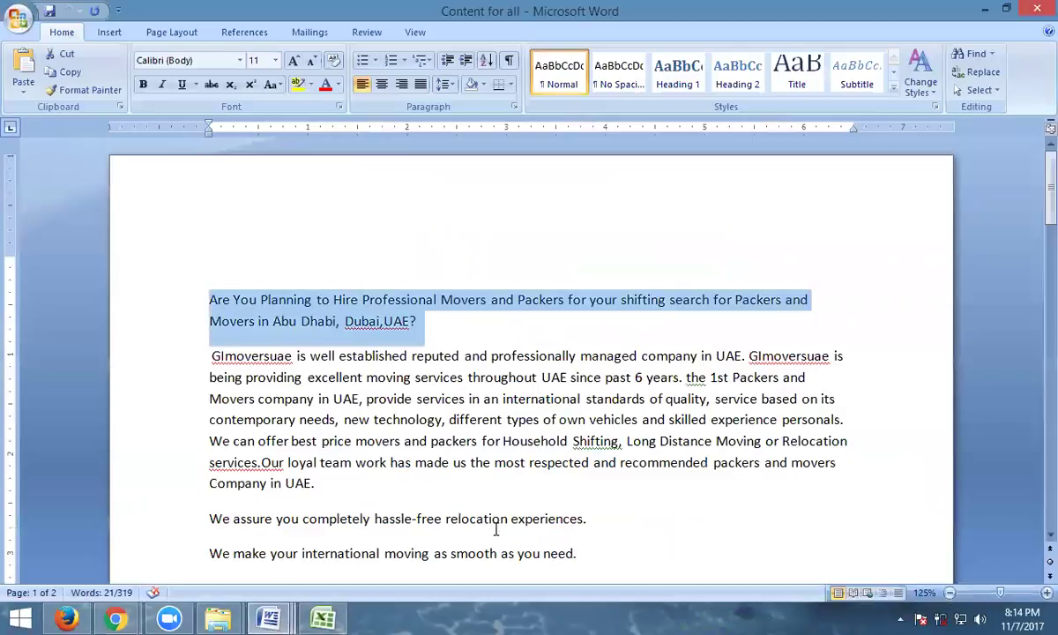
{"action": "key", "text": "alt+Tab"}
{"action": "left_click", "coordinate": [582, 451]}
{"action": "type", "text": "Are You Planning to Hire Professional Movers and Packers for your shifting search for Packers and Movers in Abu Dhabi, Dubai,UAE?"}
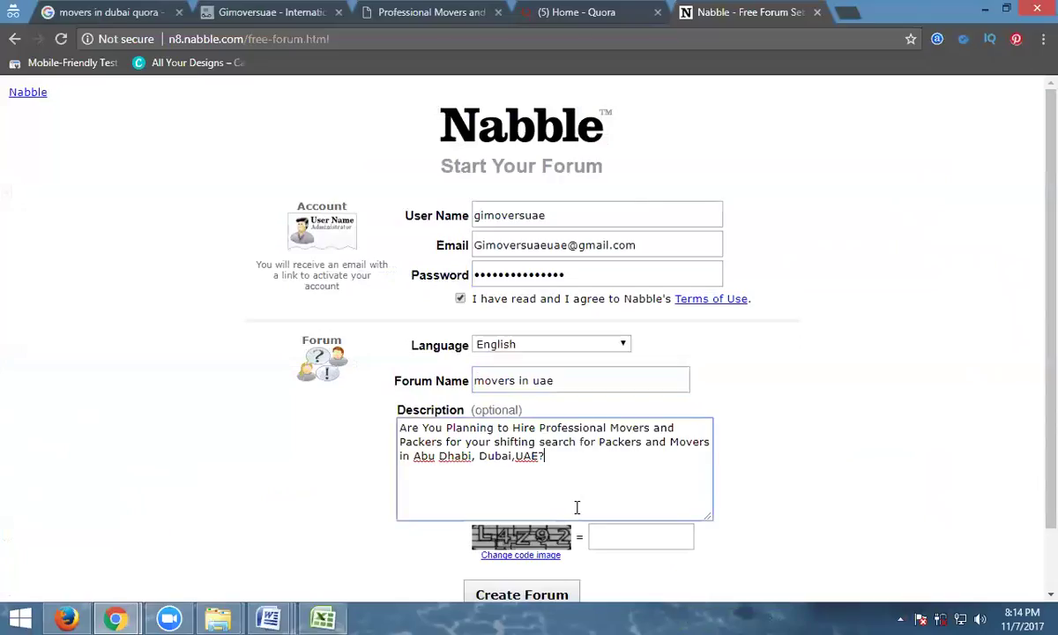
Enter the verification code from the image and create the forum.
{"action": "left_click", "coordinate": [604, 537]}
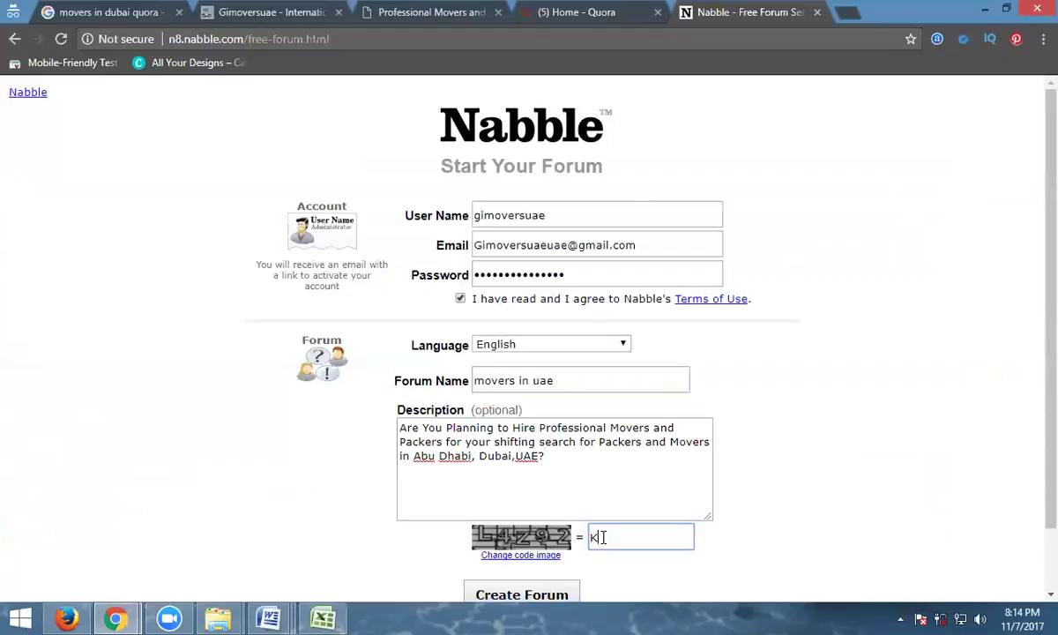
{"action": "key", "text": "BackSpace"}
{"action": "type", "text": "L4Z92"}
{"action": "scroll", "coordinate": [598, 477], "scroll_direction": "down", "scroll_amount": 1}
{"action": "left_click", "coordinate": [516, 524]}
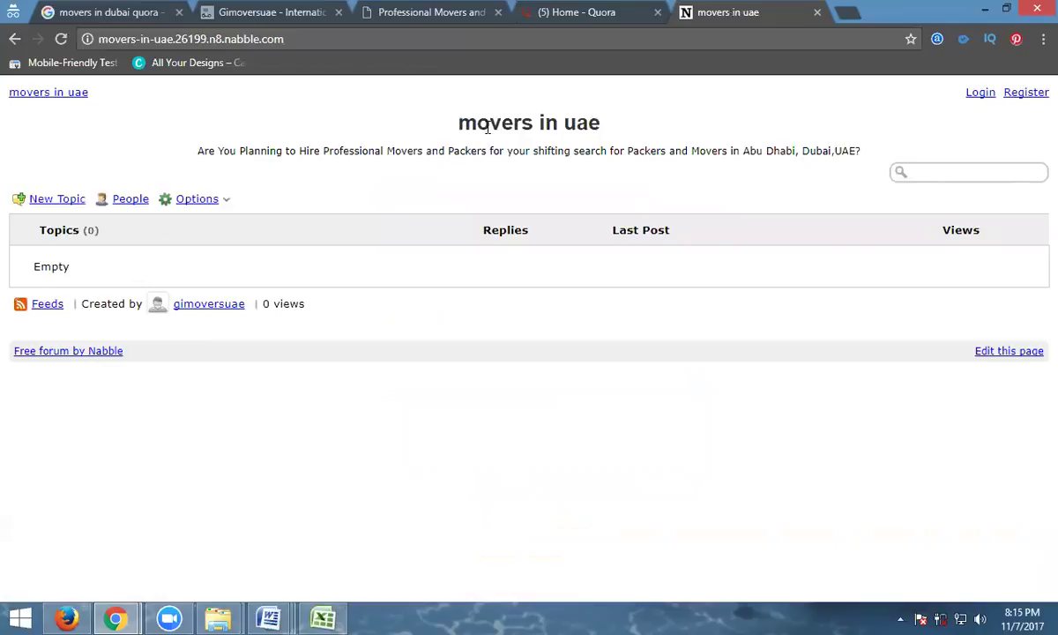
Start a new topic in the forum with the name gimoversuae and the subject "movers in dubai".
{"action": "left_click", "coordinate": [52, 201]}
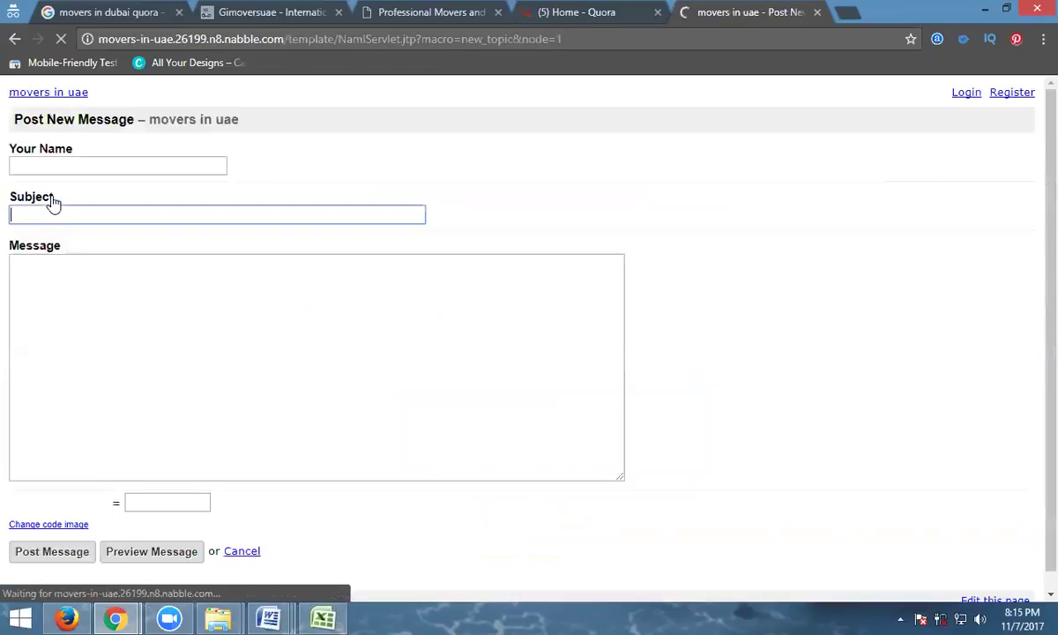
{"action": "left_click", "coordinate": [64, 167]}
{"action": "type", "text": "gimoversuae"}
{"action": "left_click", "coordinate": [69, 210]}
{"action": "type", "text": "mover"}
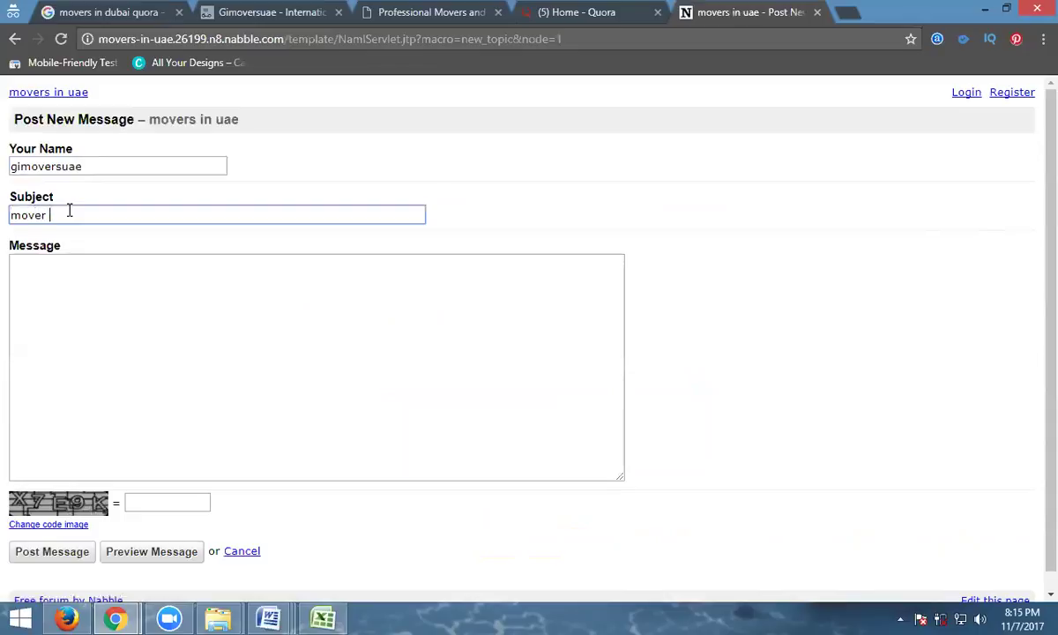
{"action": "type", "text": "s in dubai"}
Copy the whole text of the "Classified Content" document into the message of the "movers in dubai" topic.
{"action": "left_click", "coordinate": [269, 619]}
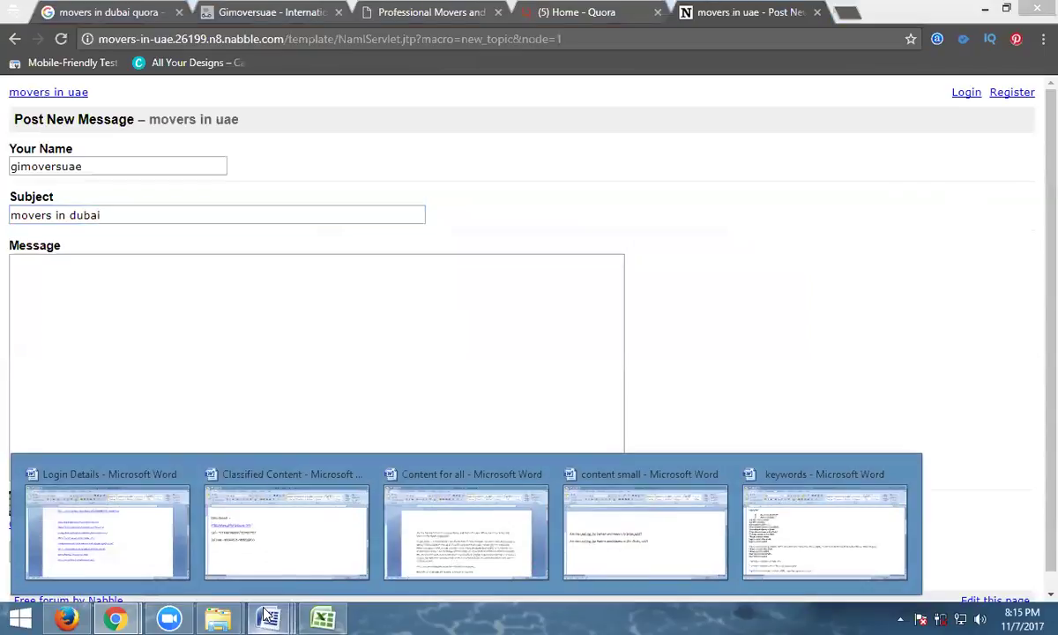
{"action": "left_click", "coordinate": [446, 516]}
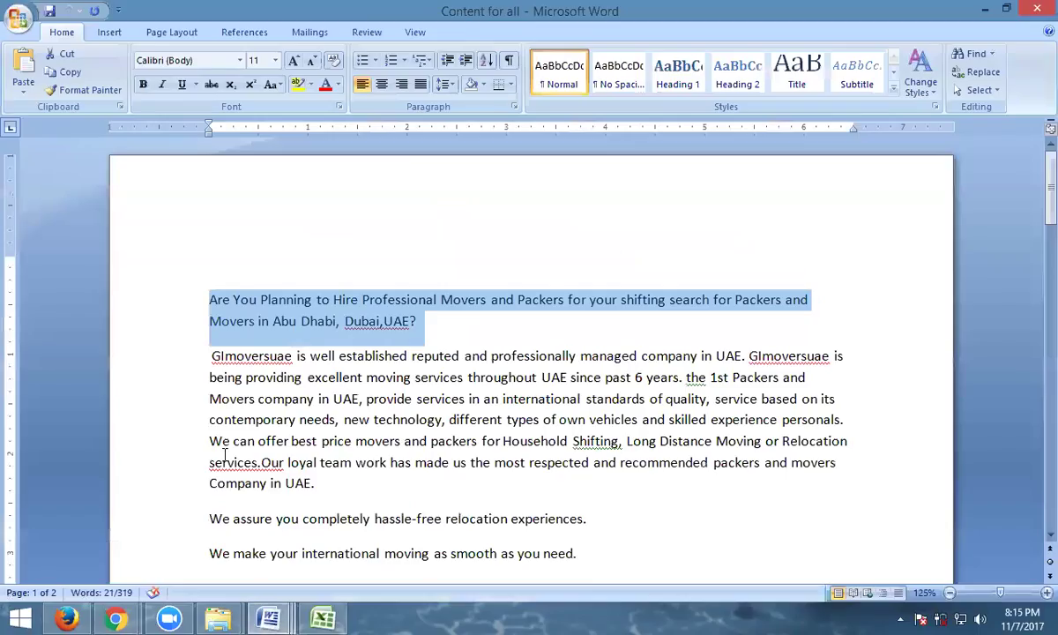
{"action": "left_click", "coordinate": [269, 619]}
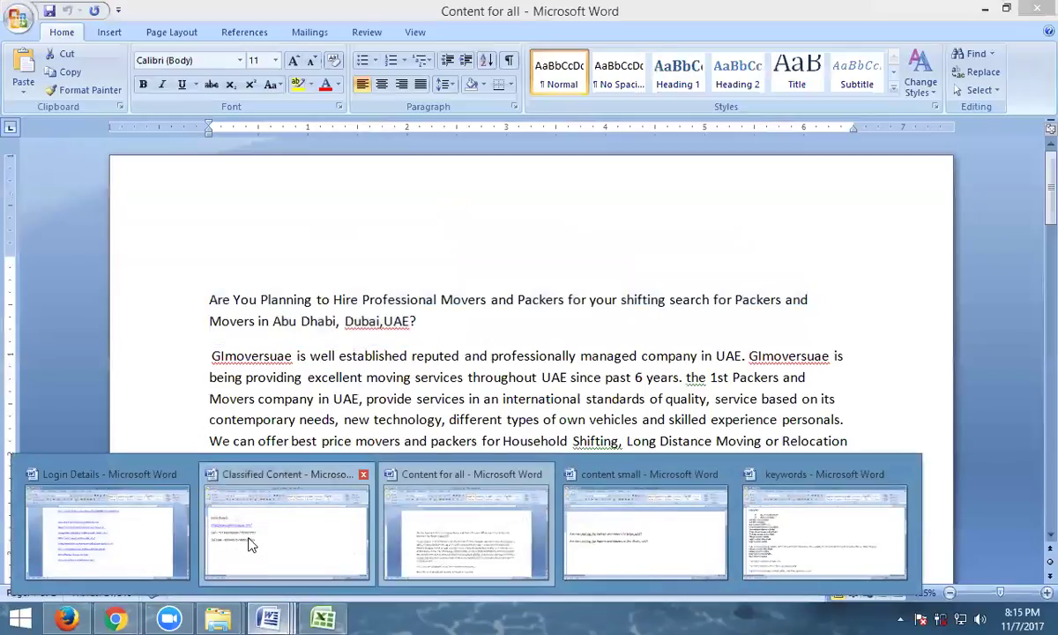
{"action": "left_click", "coordinate": [249, 540]}
{"action": "key", "text": "ctrl+a"}
{"action": "key", "text": "alt+Tab"}
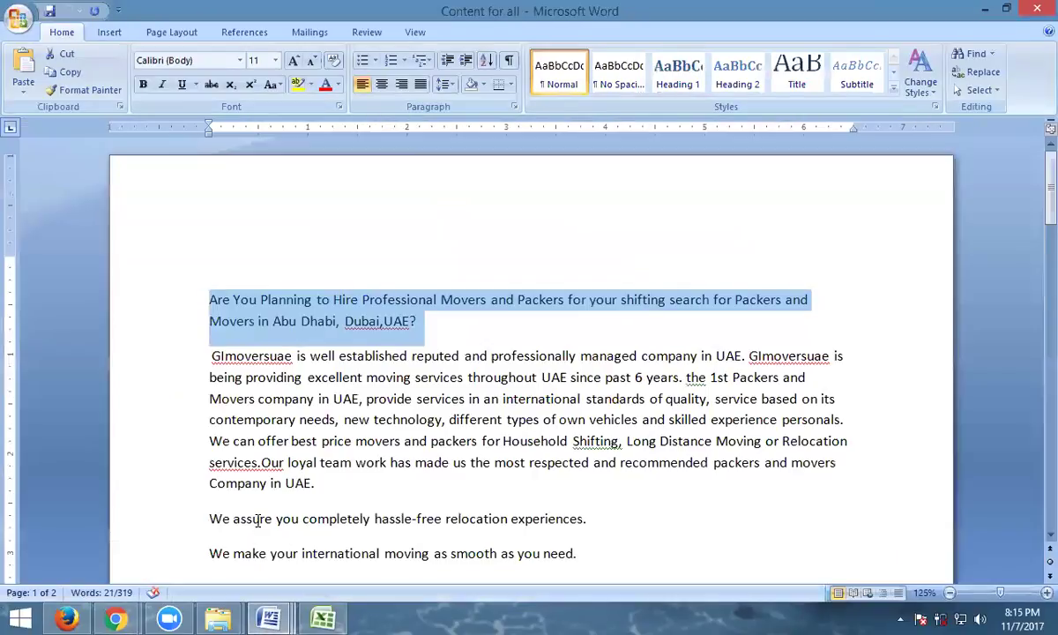
{"action": "key", "text": "alt+Tab"}
{"action": "left_click", "coordinate": [241, 357]}
{"action": "key", "text": "ctrl+v"}
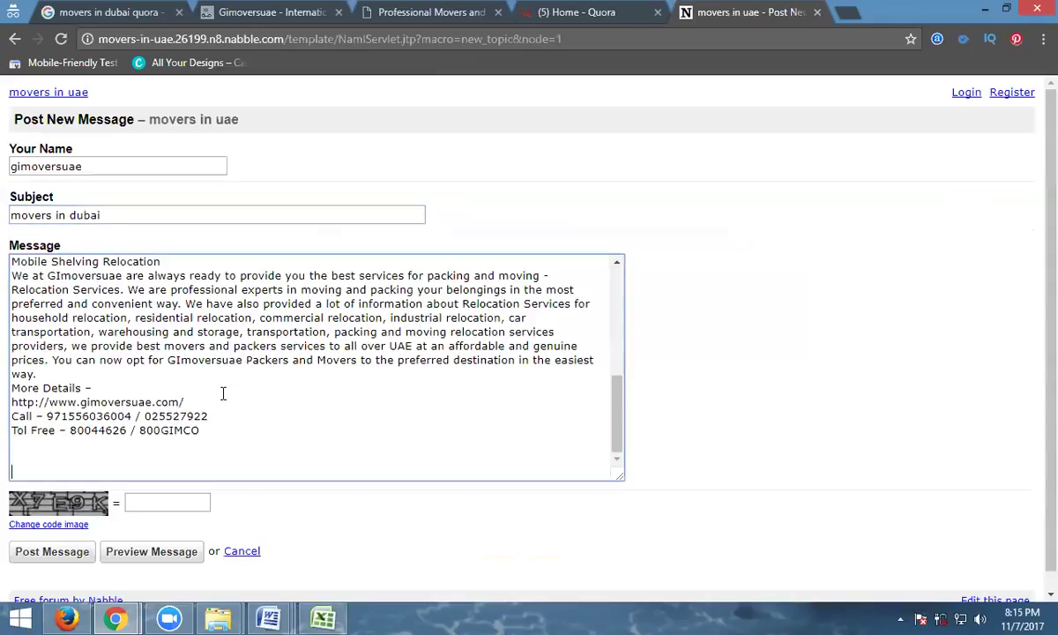
Enter the verification code from the image, correcting its first character, and post the "movers in dubai" message.
{"action": "left_click", "coordinate": [170, 500]}
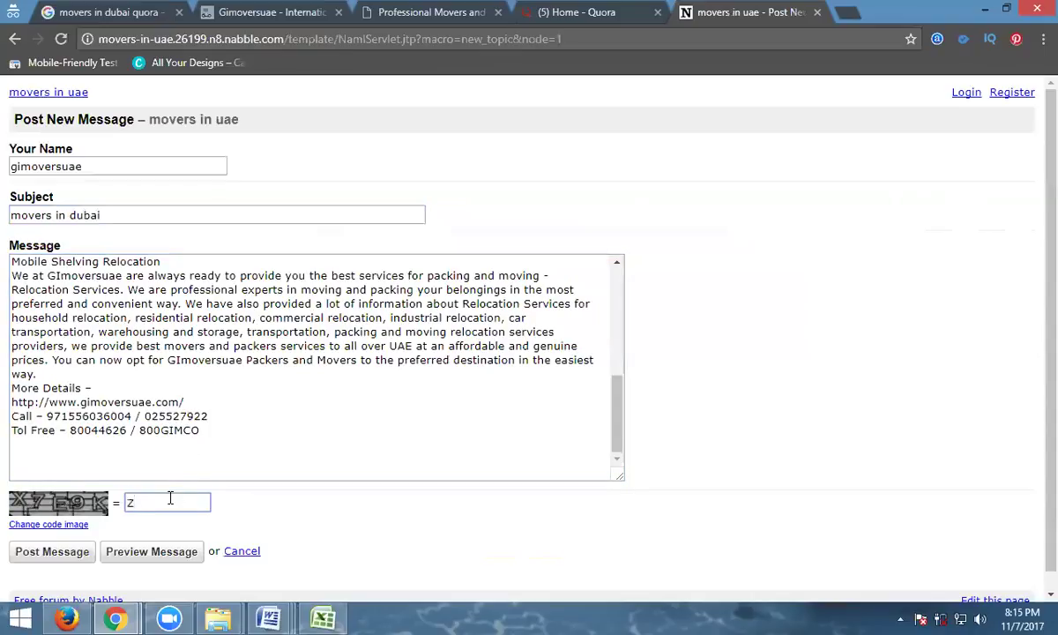
{"action": "type", "text": "Z7E9K"}
{"action": "left_click", "coordinate": [130, 503]}
{"action": "key", "text": "BackSpace"}
{"action": "type", "text": "X7E9K"}
{"action": "left_click", "coordinate": [51, 553]}
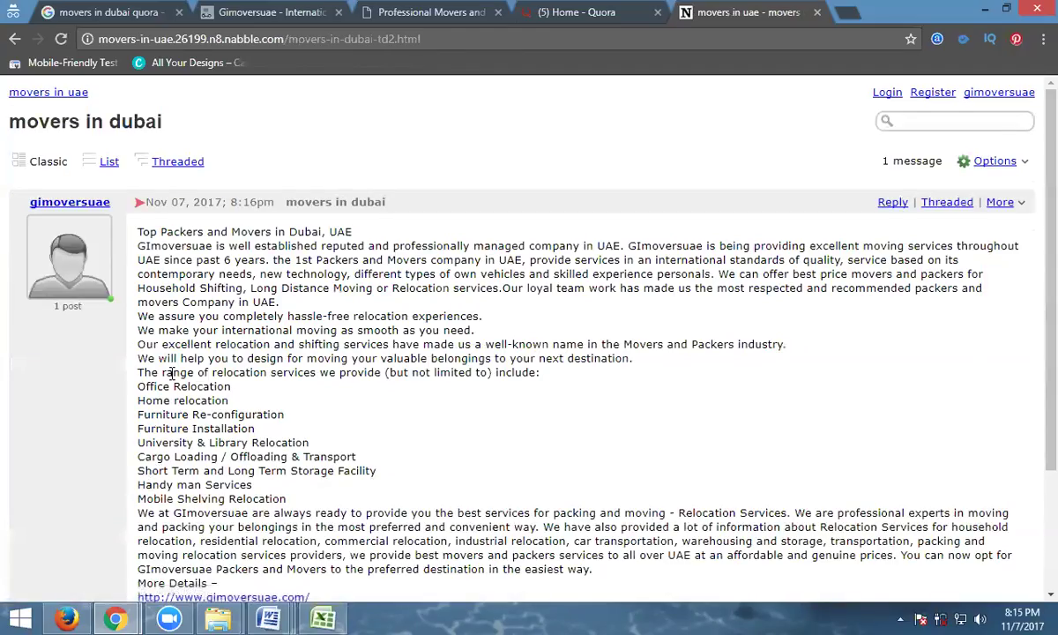
Review the published "movers in dubai" post, look through its message in the post editor and submit it again.
{"action": "scroll", "coordinate": [189, 283], "scroll_direction": "down", "scroll_amount": 3}
{"action": "scroll", "coordinate": [191, 287], "scroll_direction": "up", "scroll_amount": 3}
{"action": "scroll", "coordinate": [181, 275], "scroll_direction": "down", "scroll_amount": 3}
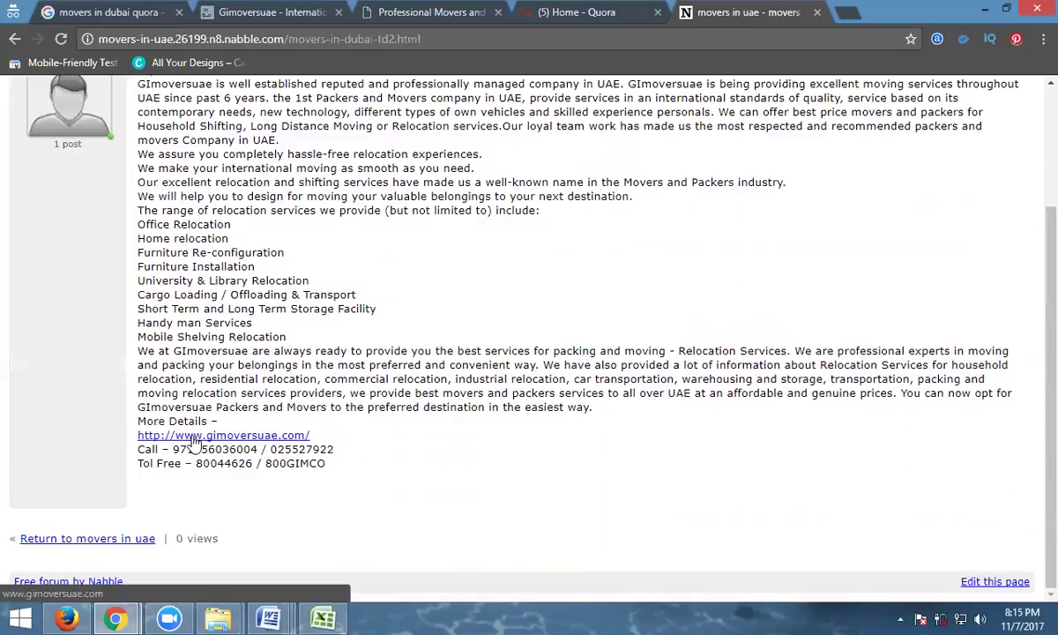
{"action": "scroll", "coordinate": [189, 437], "scroll_direction": "up", "scroll_amount": 3}
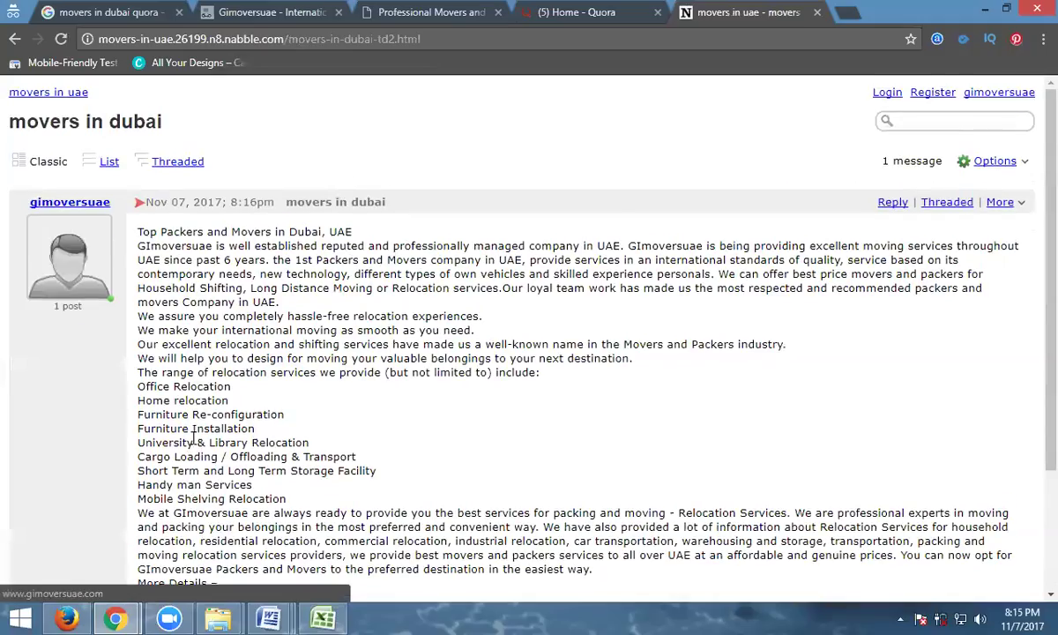
{"action": "left_click", "coordinate": [1002, 204]}
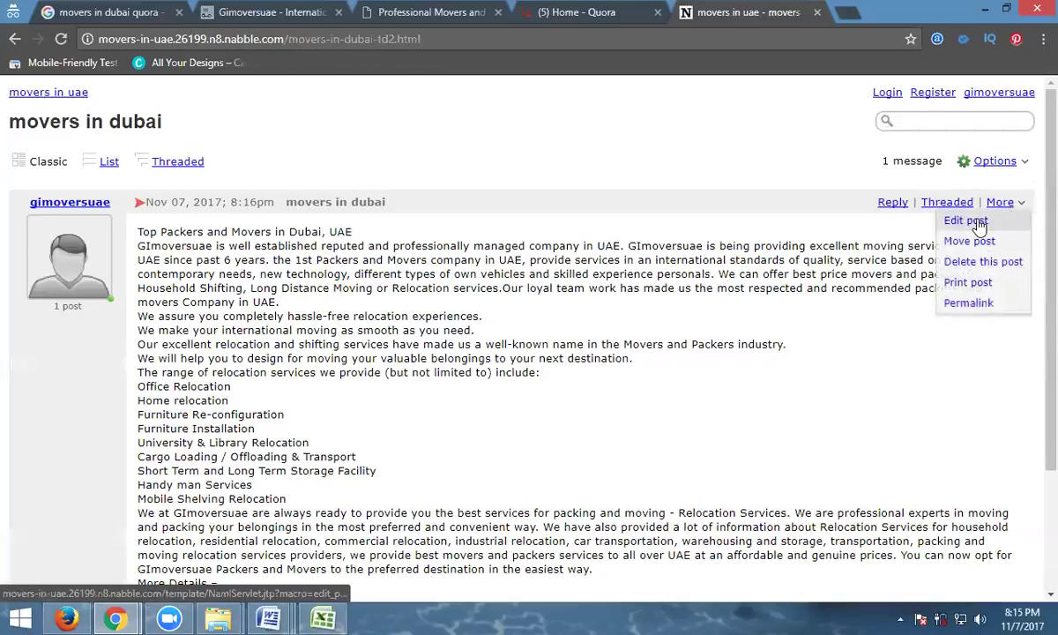
{"action": "left_click", "coordinate": [978, 223]}
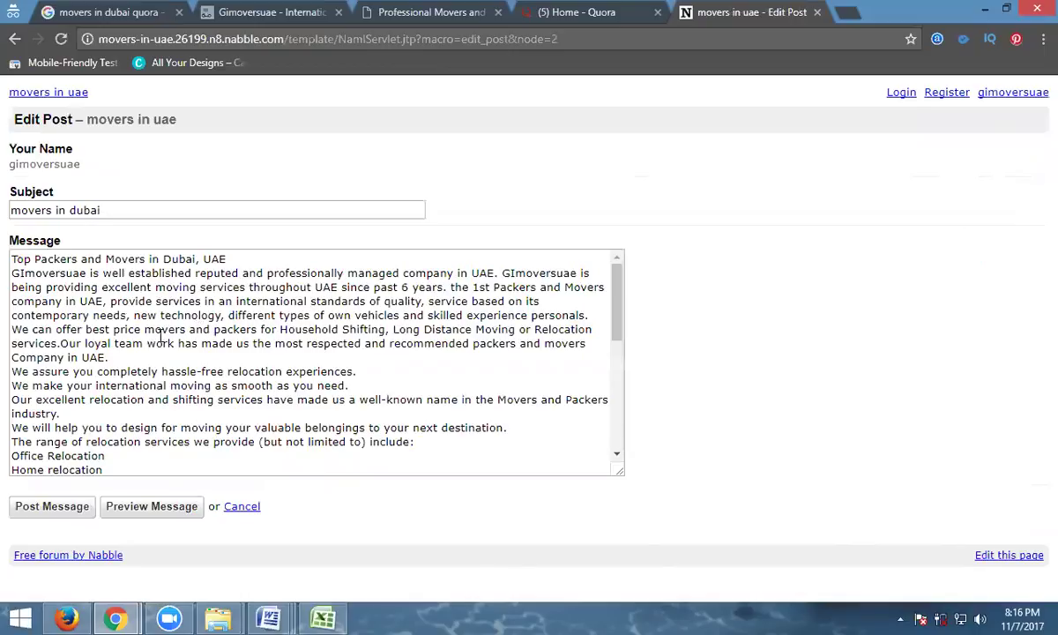
{"action": "scroll", "coordinate": [135, 288], "scroll_direction": "down", "scroll_amount": 5}
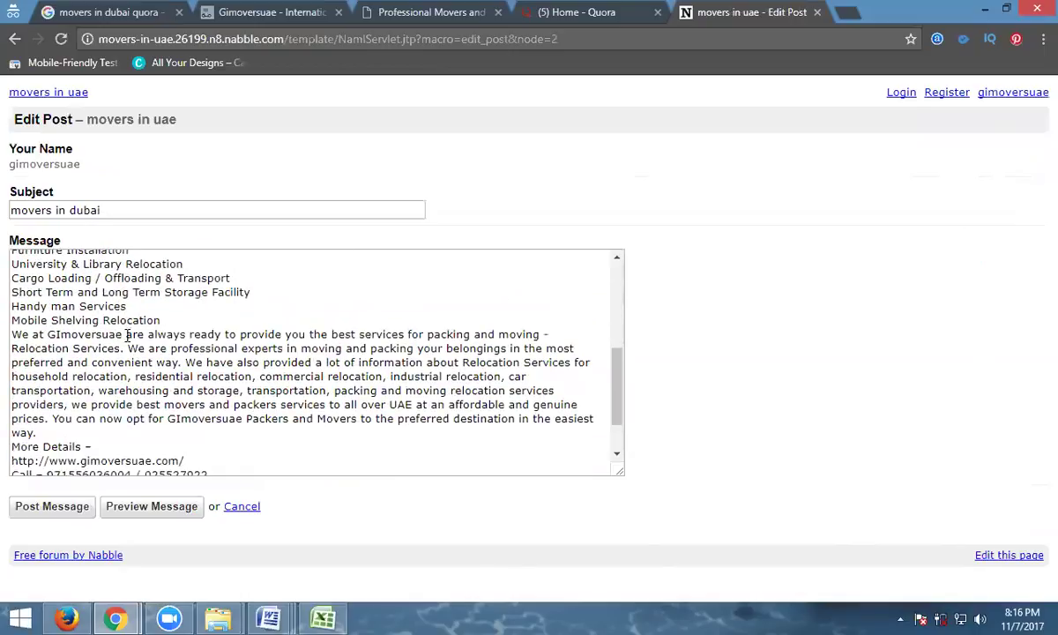
{"action": "left_click", "coordinate": [51, 508]}
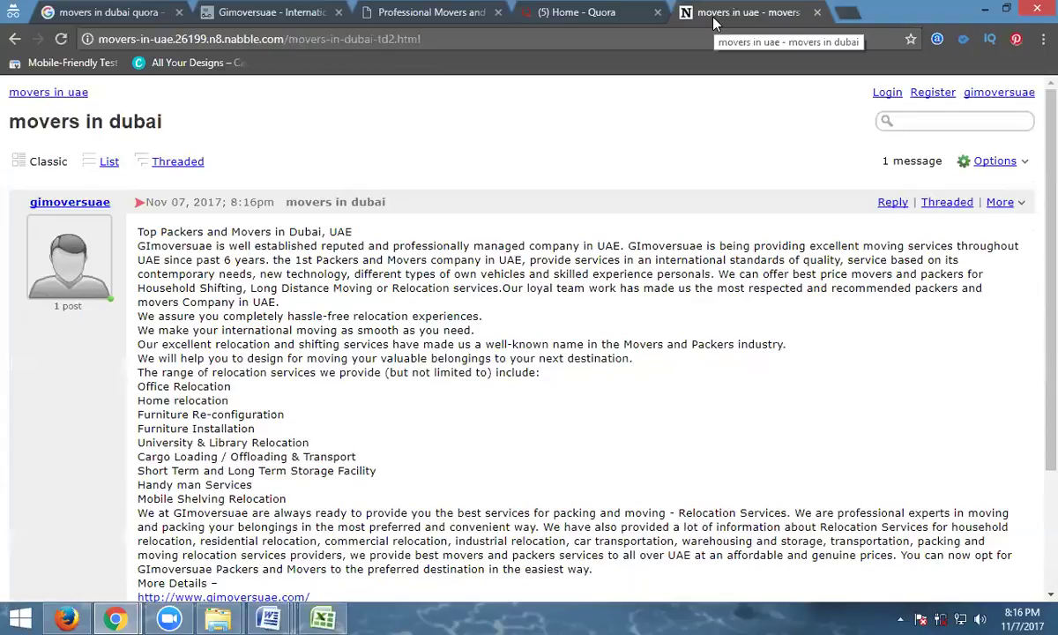
Return to the forum's topic list and start another topic with the subject "movers in abu dhabi".
{"action": "scroll", "coordinate": [352, 299], "scroll_direction": "down", "scroll_amount": 2}
{"action": "left_click", "coordinate": [107, 540]}
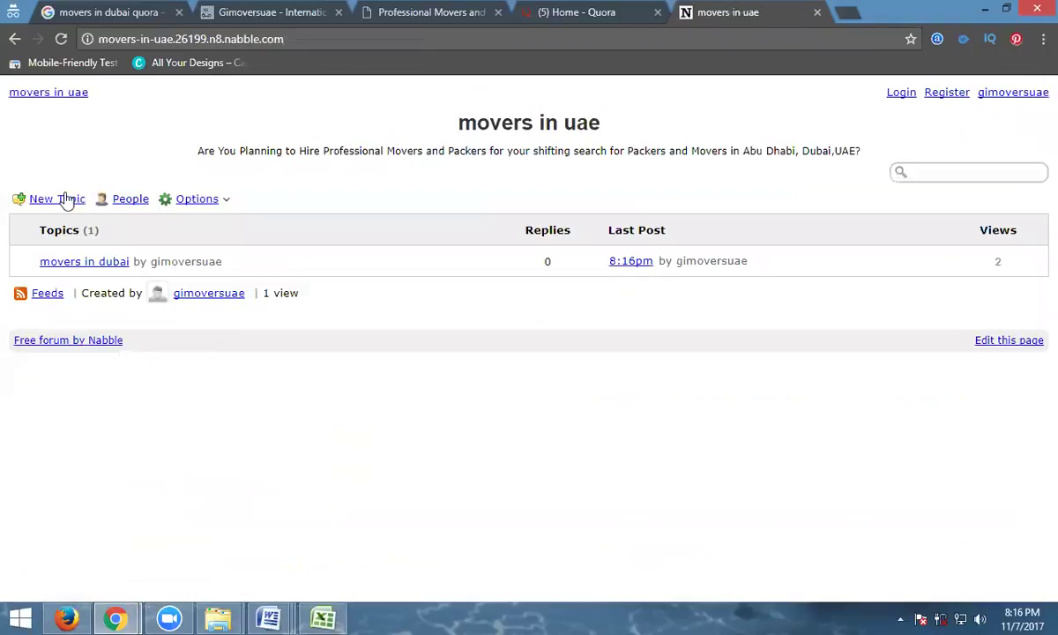
{"action": "left_click", "coordinate": [58, 201]}
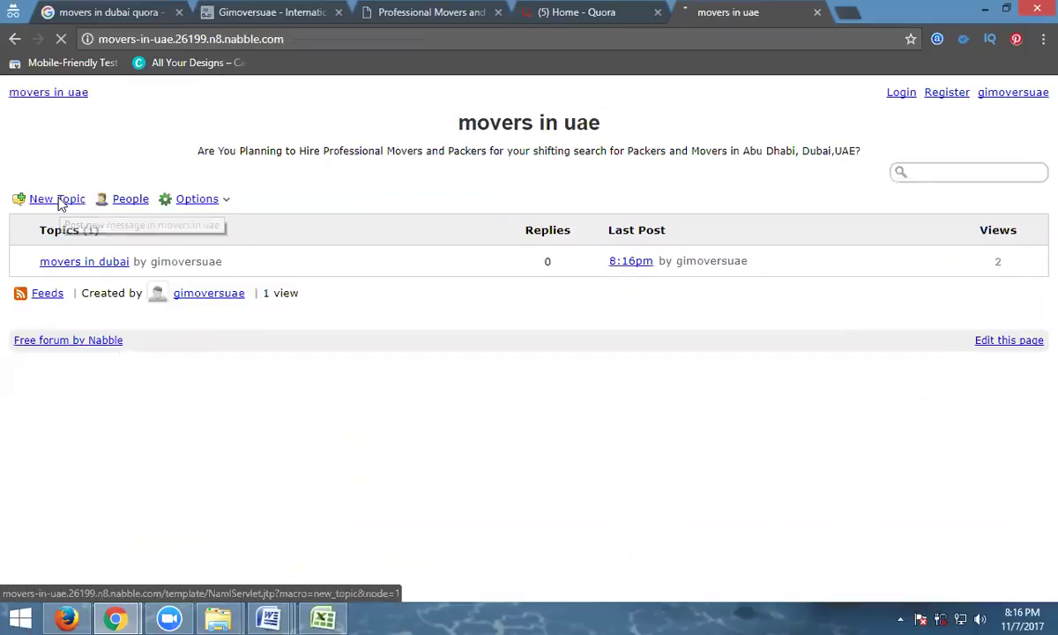
{"action": "type", "text": "movers in abu dhabi"}
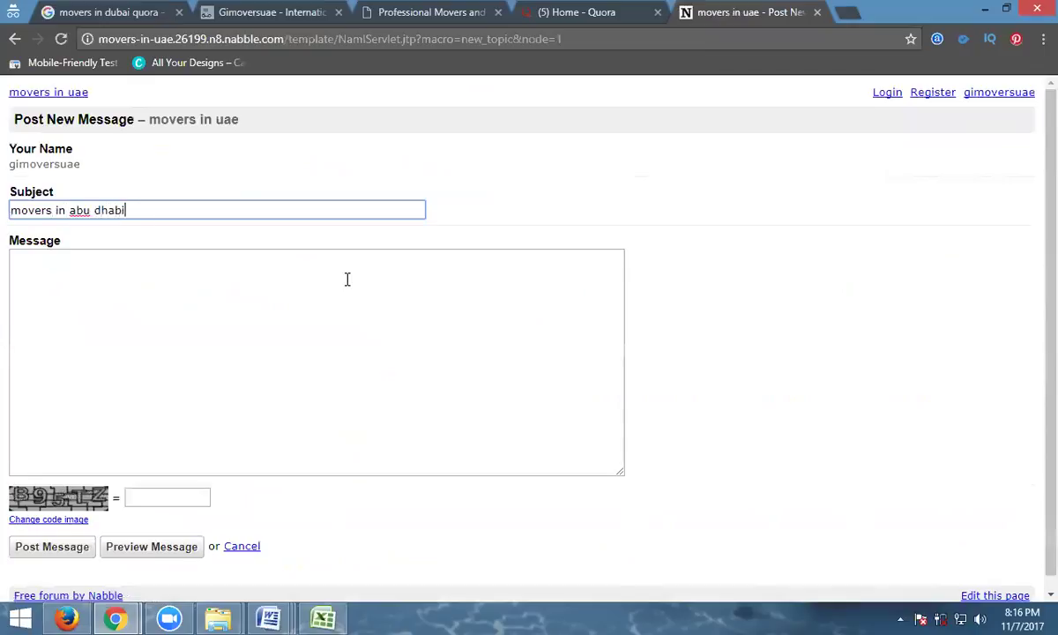
Paste the "Classified Content" document's text into the message of the "movers in abu dhabi" topic.
{"action": "left_click", "coordinate": [269, 619]}
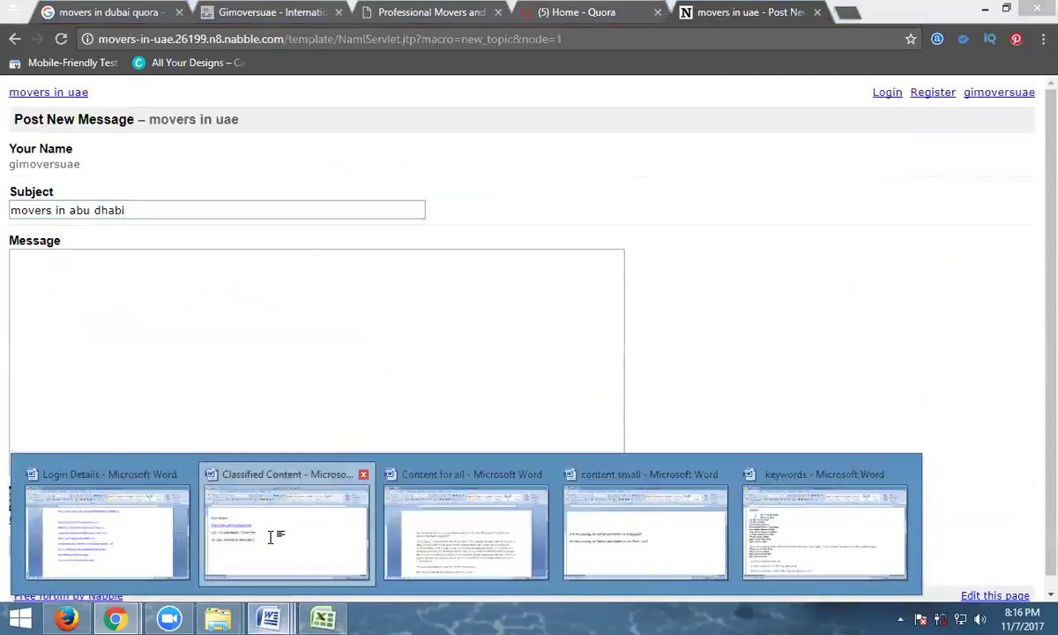
{"action": "left_click", "coordinate": [271, 538]}
{"action": "key", "text": "alt+Tab"}
{"action": "left_click", "coordinate": [165, 316]}
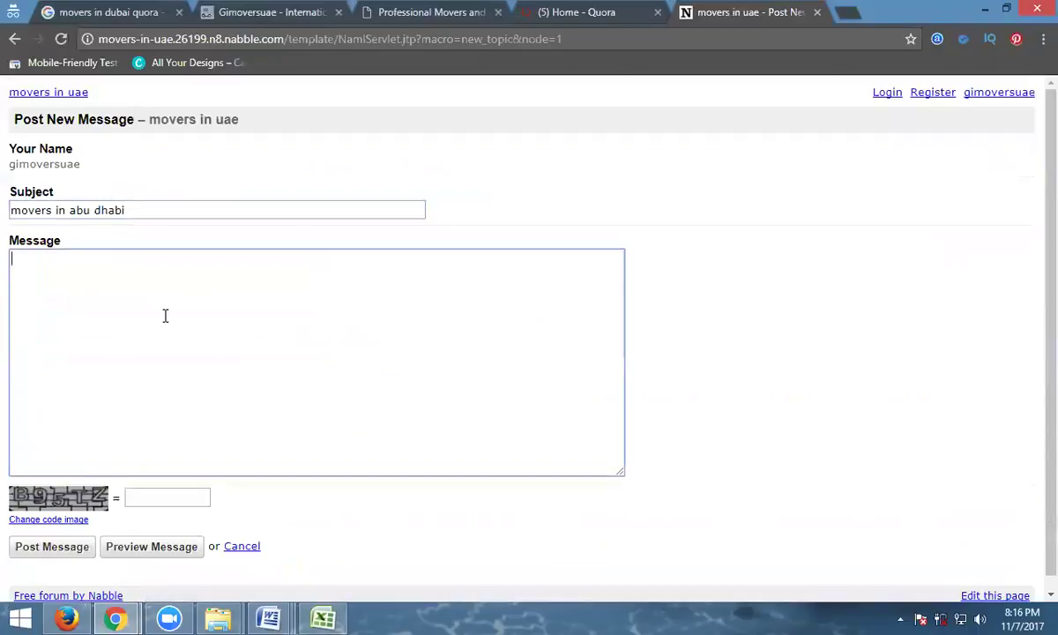
{"action": "key", "text": "ctrl+v"}
Enter the verification code, post the "movers in abu dhabi" message and return to the forum's topic list.
{"action": "left_click", "coordinate": [147, 499]}
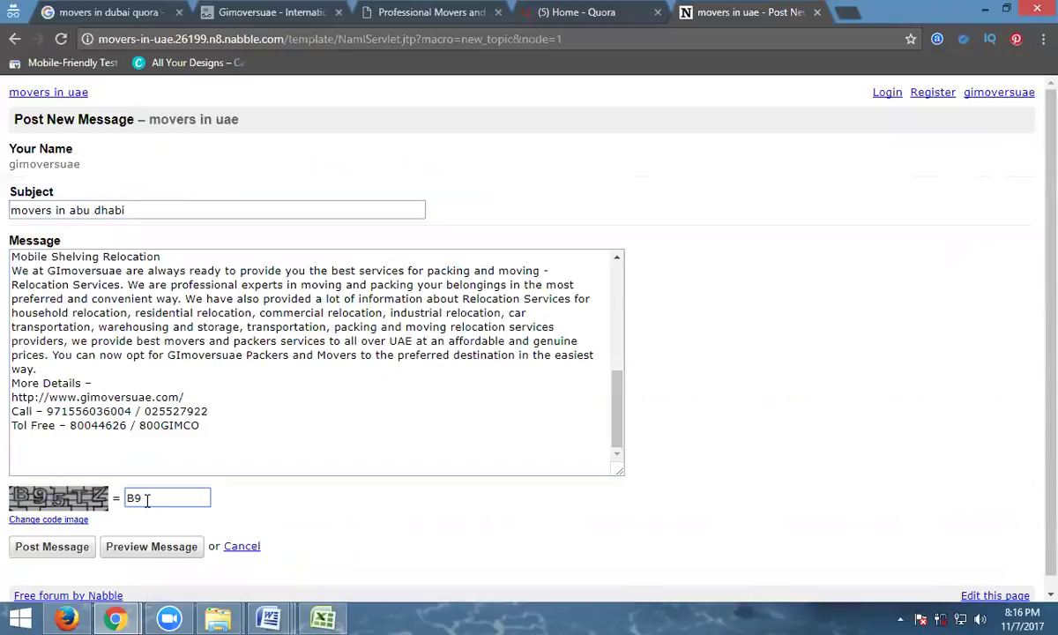
{"action": "type", "text": "B95TZ"}
{"action": "left_click", "coordinate": [25, 547]}
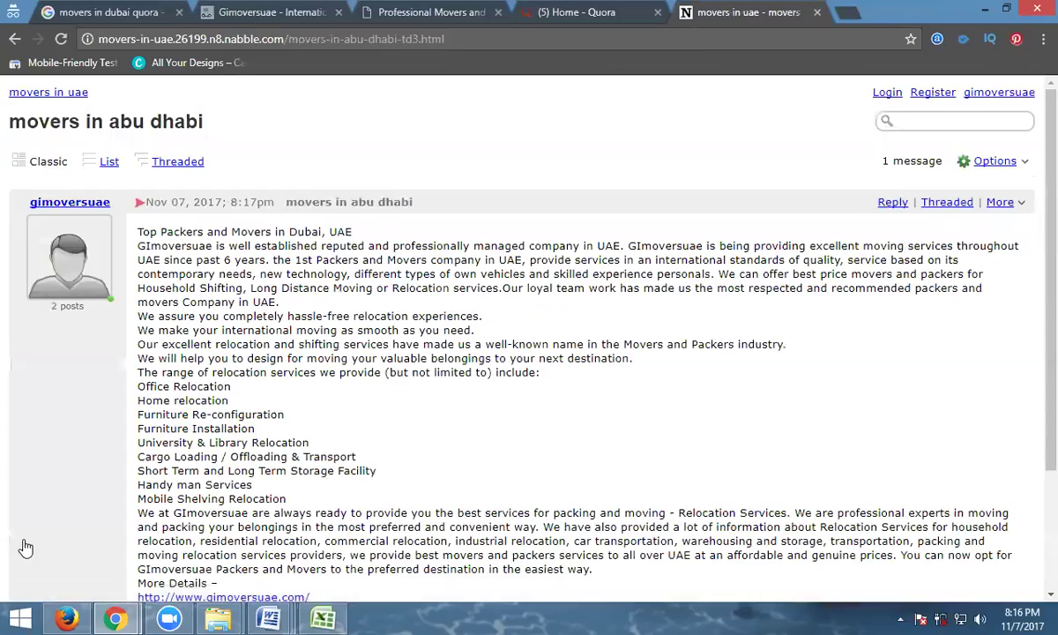
{"action": "scroll", "coordinate": [53, 525], "scroll_direction": "down", "scroll_amount": 3}
{"action": "left_click", "coordinate": [74, 540]}
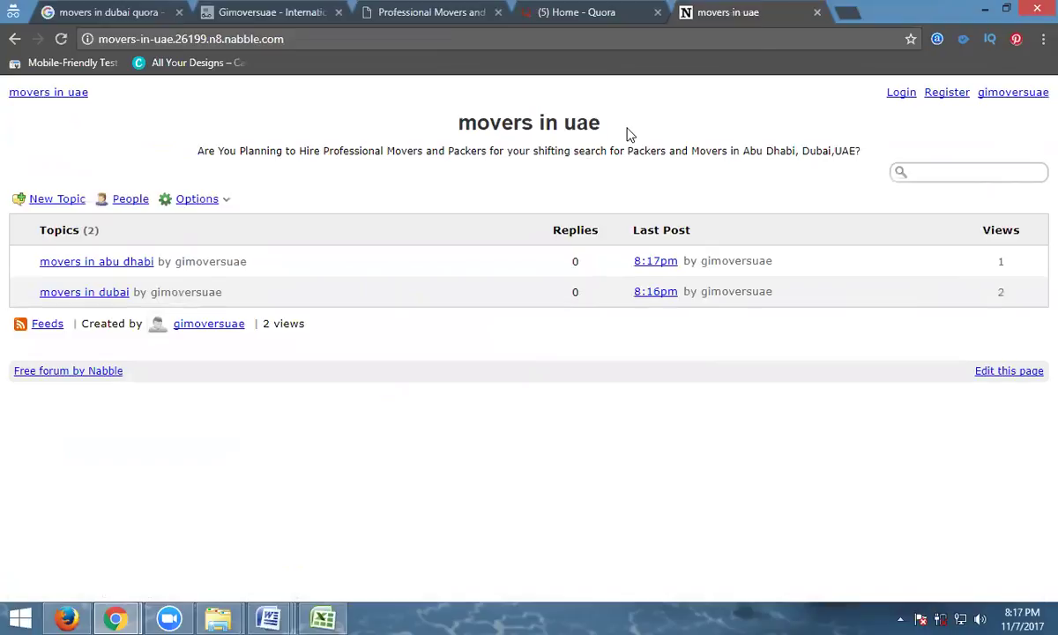
Open the forum's registration page and look at its account fields.
{"action": "left_click", "coordinate": [942, 97]}
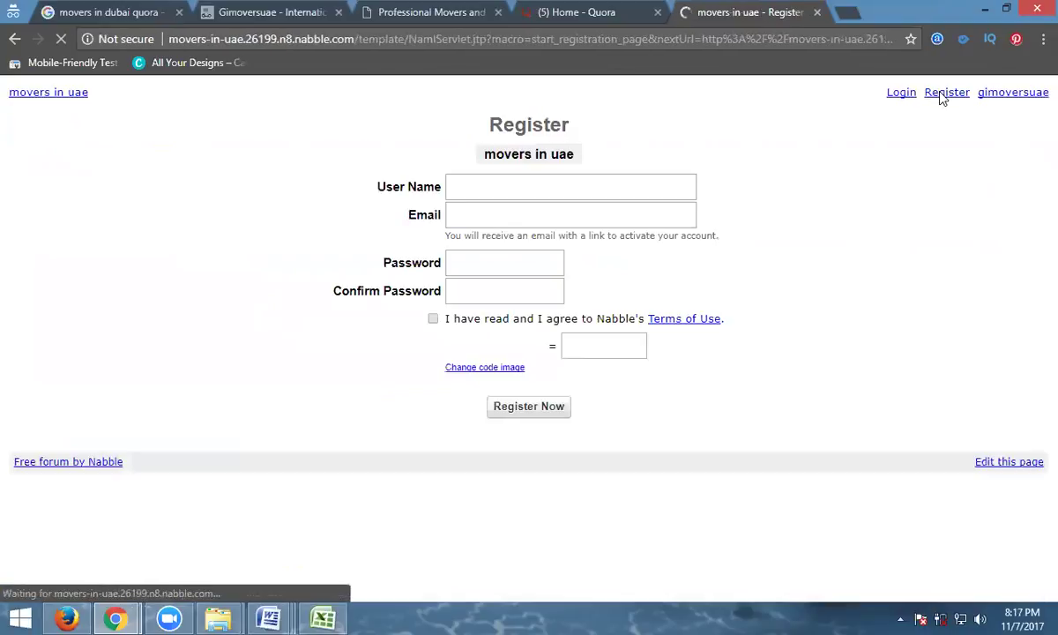
{"action": "left_click", "coordinate": [481, 262]}
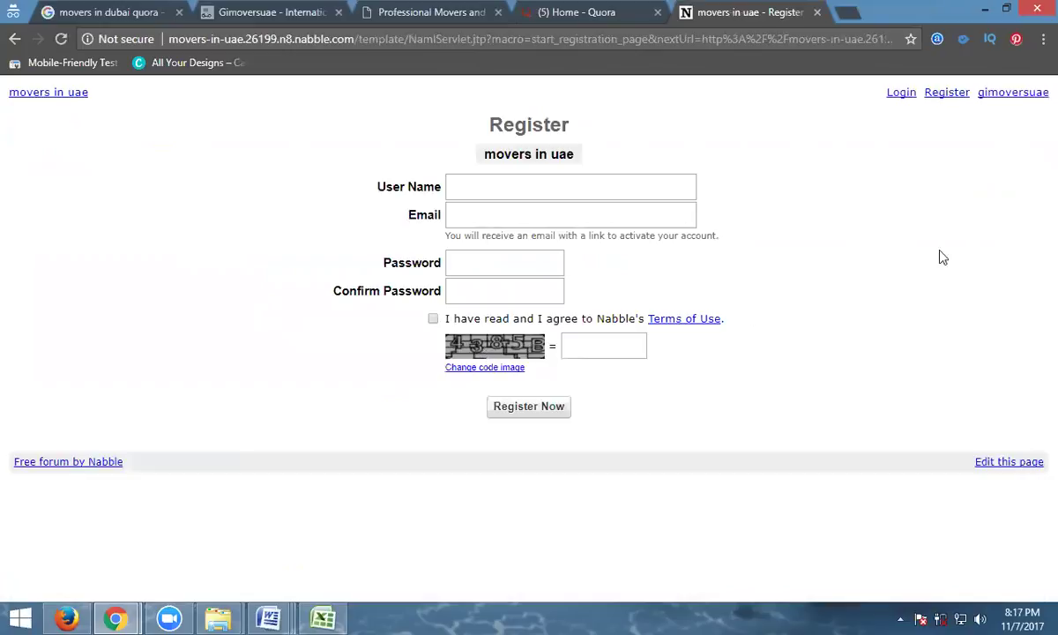
View the forum's unregistered user profile, return to the registration form and enter "gimoversuae" as the user name.
{"action": "left_click", "coordinate": [1012, 94]}
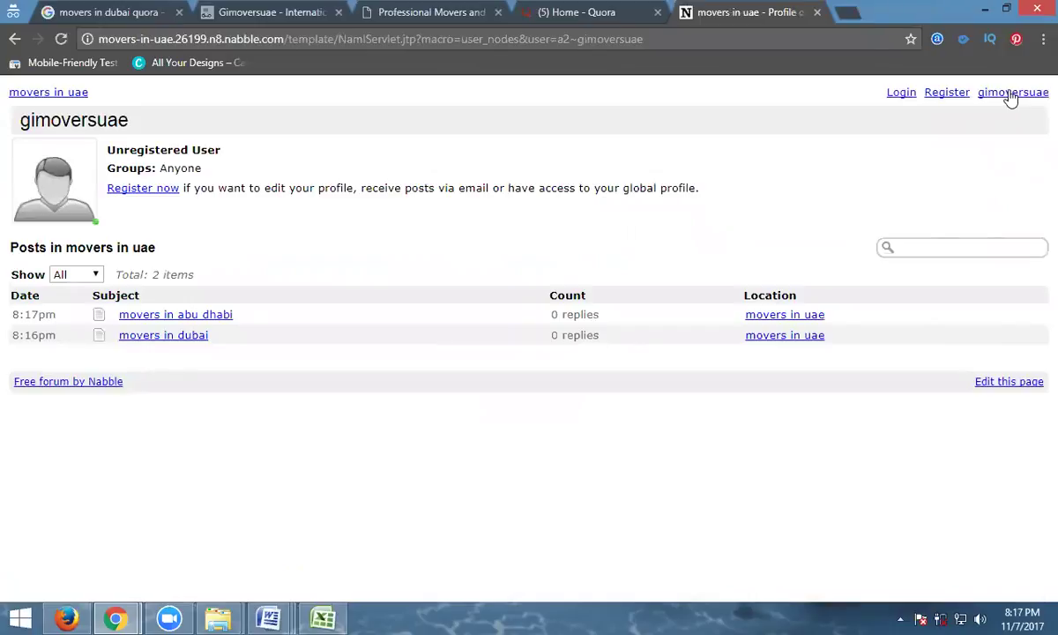
{"action": "left_click", "coordinate": [952, 94]}
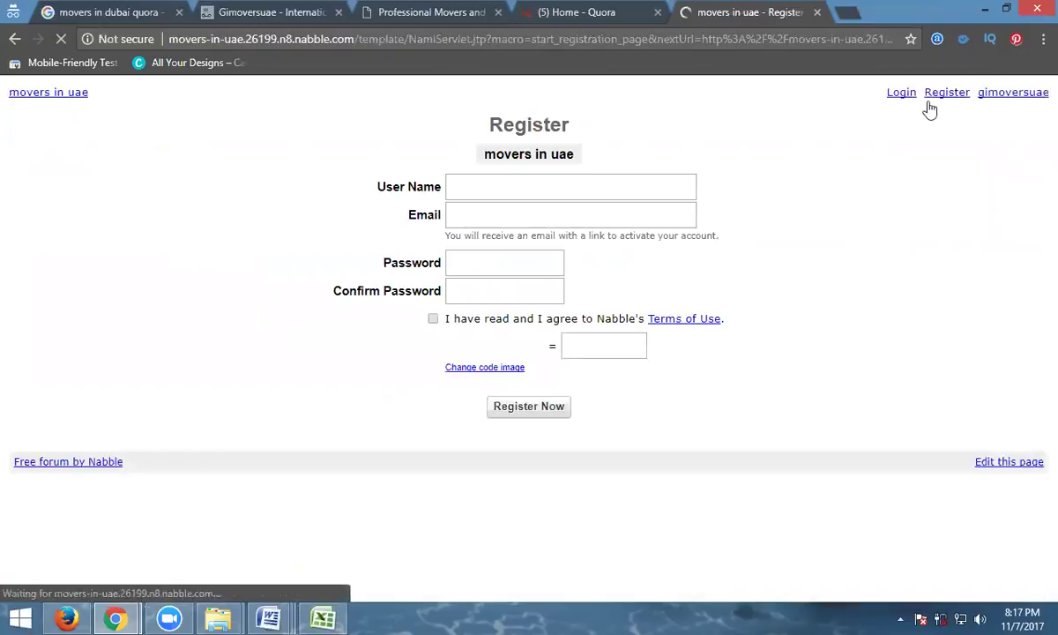
{"action": "left_click", "coordinate": [553, 186]}
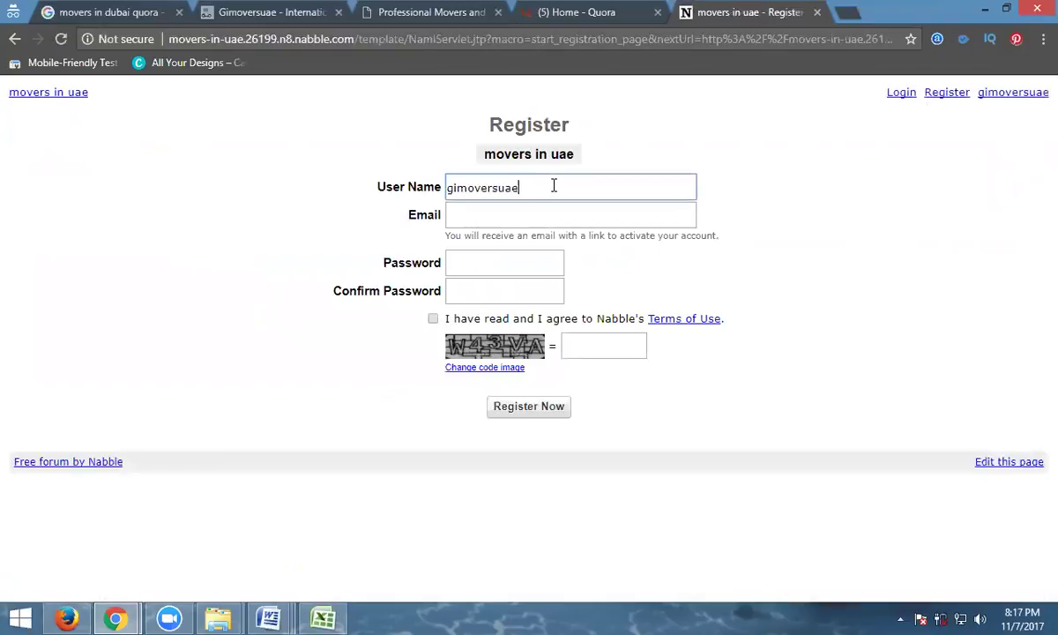
Copy the e-mail address from the signed-in Google account into the registration form's Email field.
{"action": "left_click", "coordinate": [98, 11]}
{"action": "scroll", "coordinate": [820, 114], "scroll_direction": "up", "scroll_amount": 5}
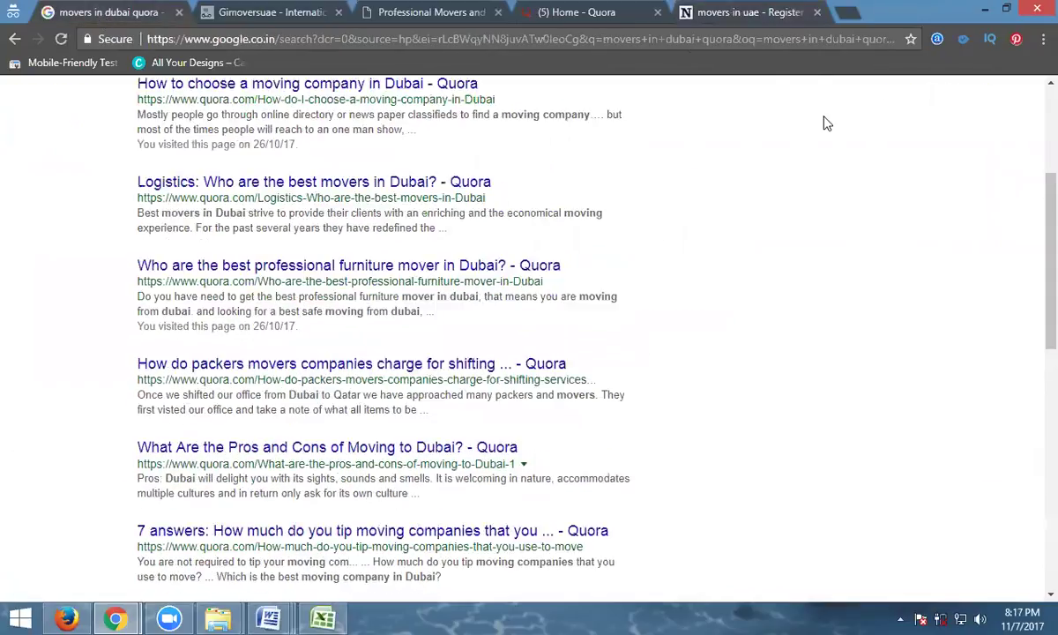
{"action": "left_click", "coordinate": [1012, 113]}
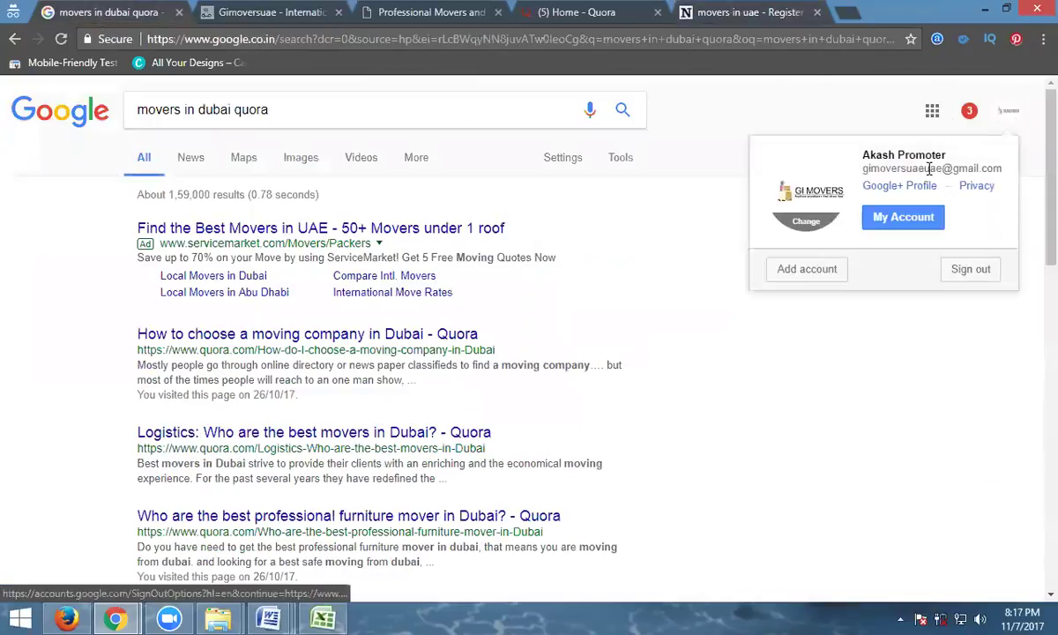
{"action": "double_click", "coordinate": [928, 169]}
{"action": "right_click", "coordinate": [929, 168]}
{"action": "left_click", "coordinate": [763, 180]}
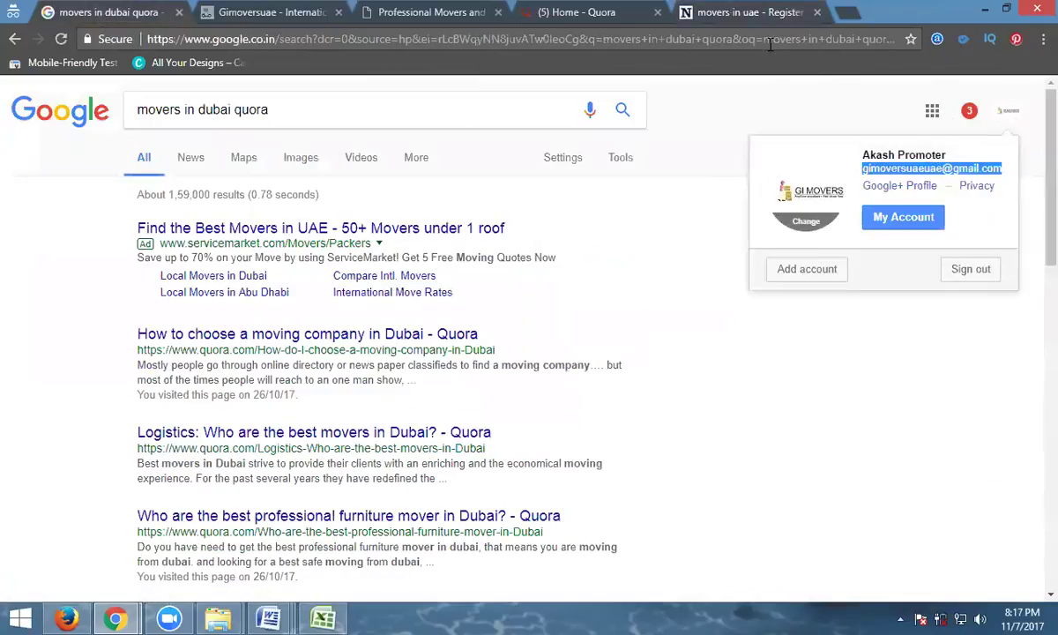
{"action": "left_click", "coordinate": [739, 8]}
{"action": "left_click", "coordinate": [511, 217]}
{"action": "key", "text": "ctrl+v"}
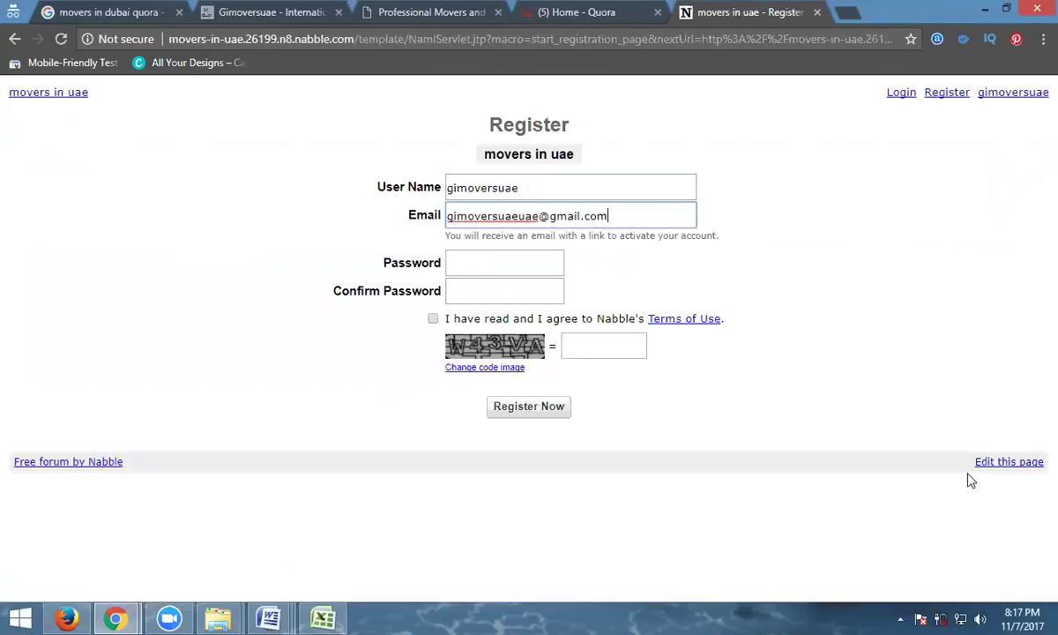
Enter and confirm the account password, accept Nabble's Terms of Use, fill in the verification code and submit the registration.
{"action": "left_click", "coordinate": [529, 256]}
{"action": "key", "text": "ctrl+v"}
{"action": "left_click", "coordinate": [496, 293]}
{"action": "key", "text": "ctrl+v"}
{"action": "left_click", "coordinate": [433, 319]}
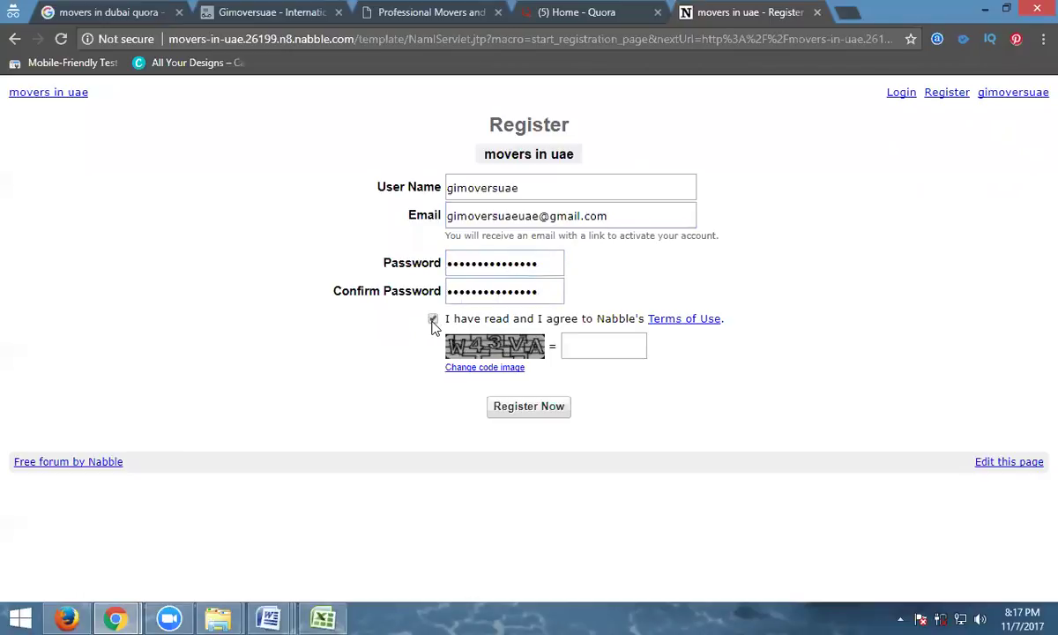
{"action": "left_click", "coordinate": [607, 338]}
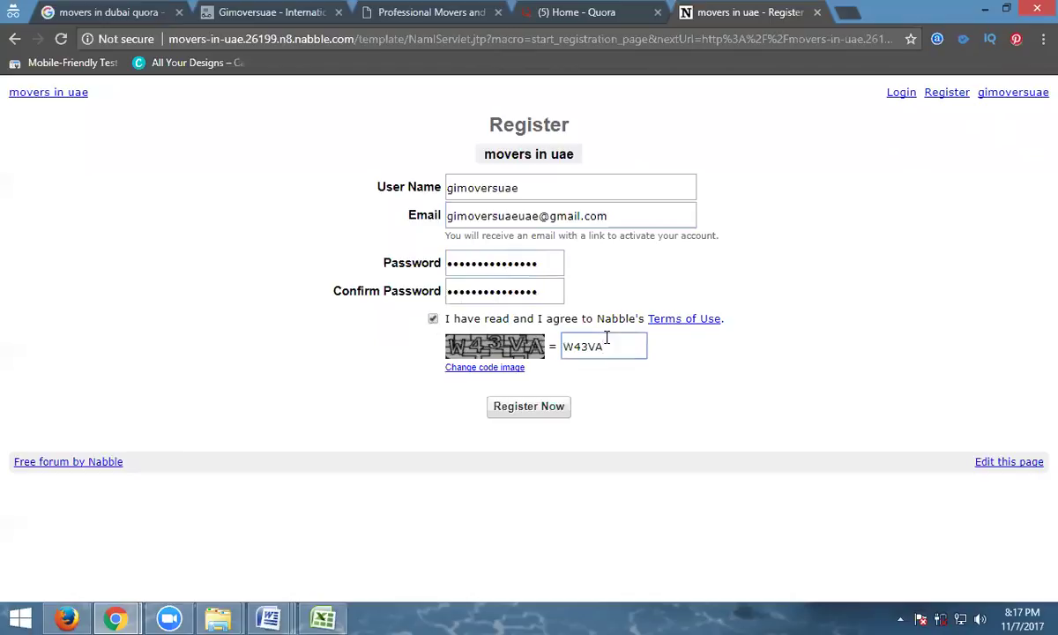
{"action": "left_click", "coordinate": [536, 411]}
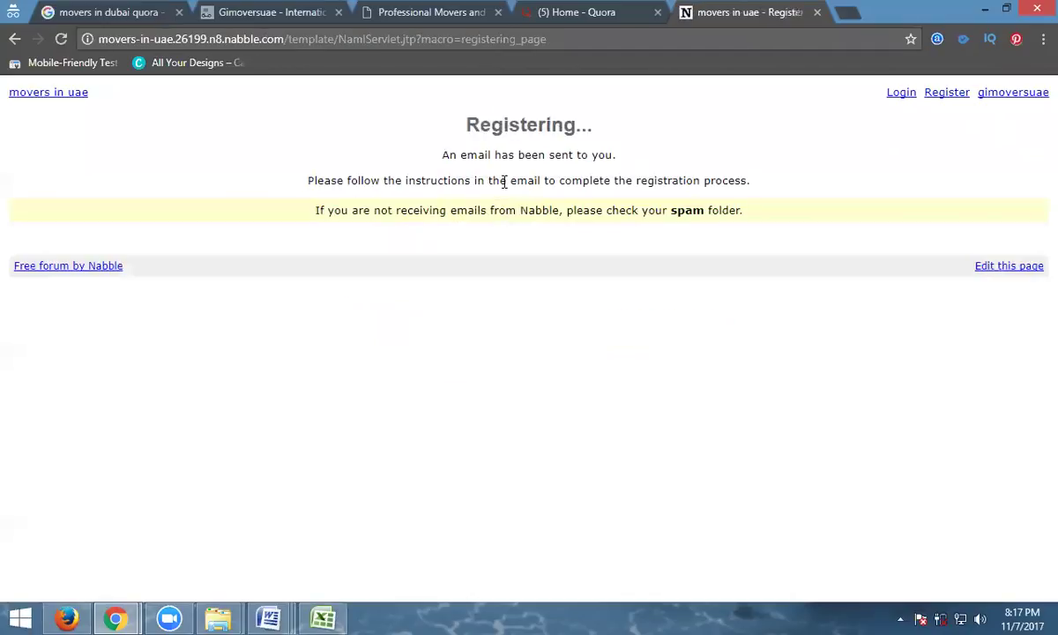
Open the Gmail inbox, close the Quora page and open Nabble's "movers in uae Registration" message.
{"action": "left_click", "coordinate": [104, 12]}
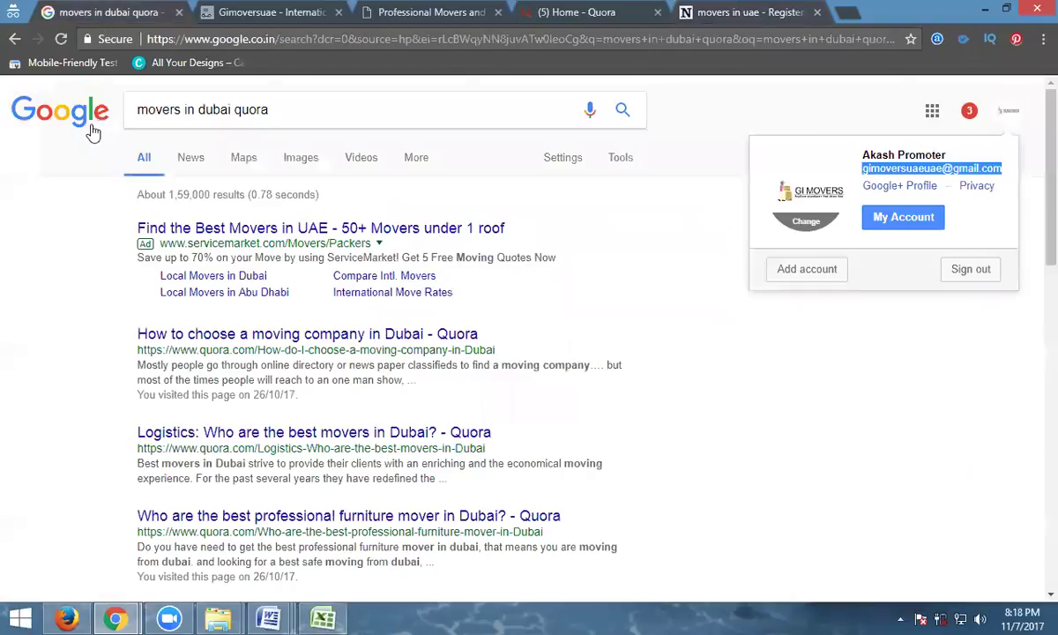
{"action": "left_click", "coordinate": [92, 126]}
{"action": "middle_click", "coordinate": [860, 103]}
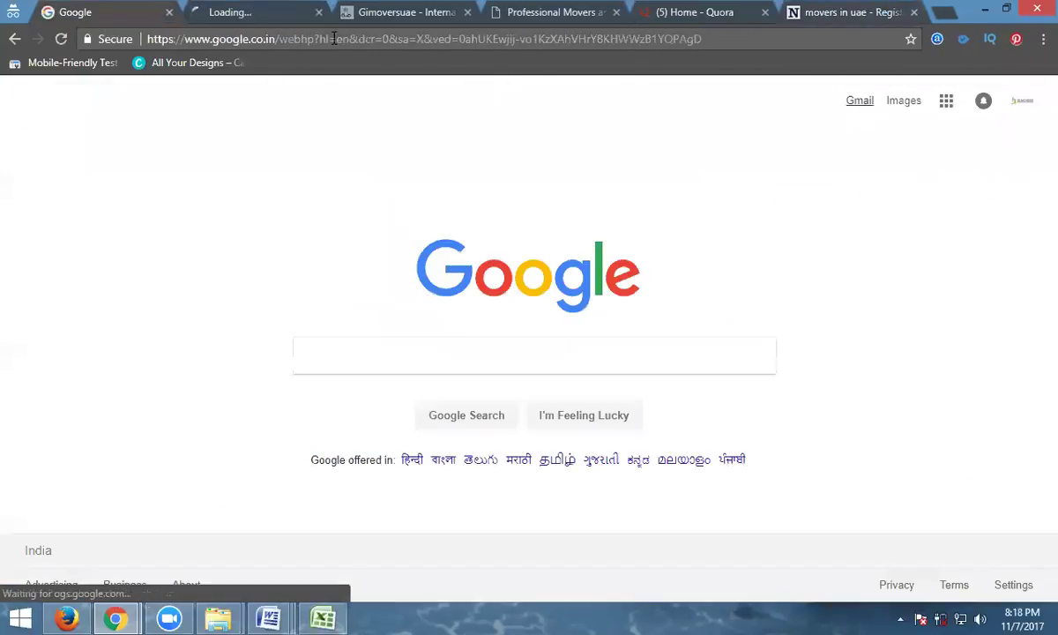
{"action": "left_click", "coordinate": [231, 11]}
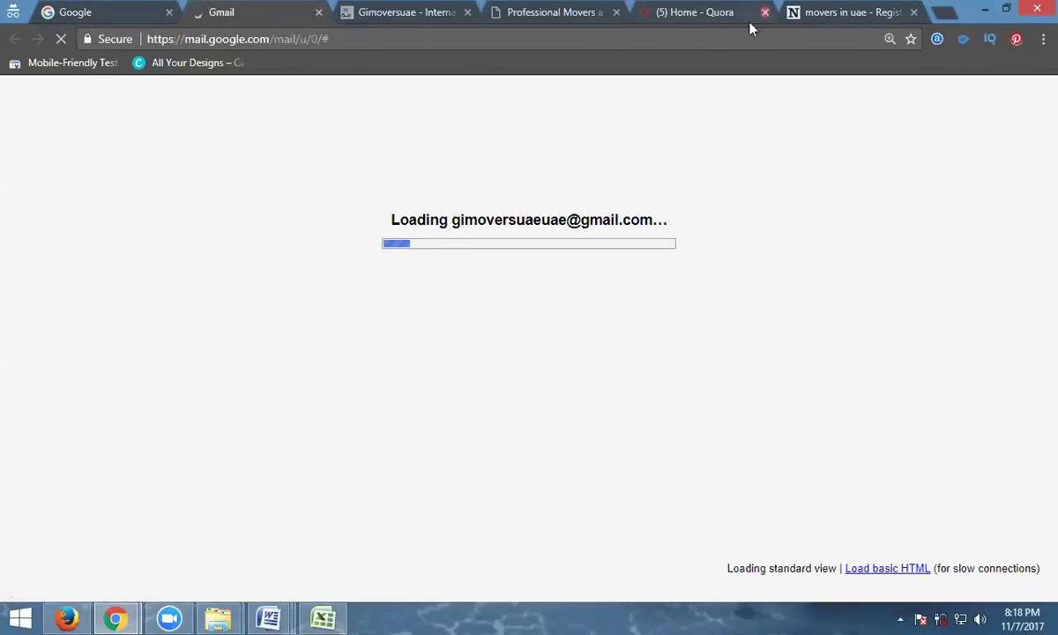
{"action": "left_click", "coordinate": [765, 12]}
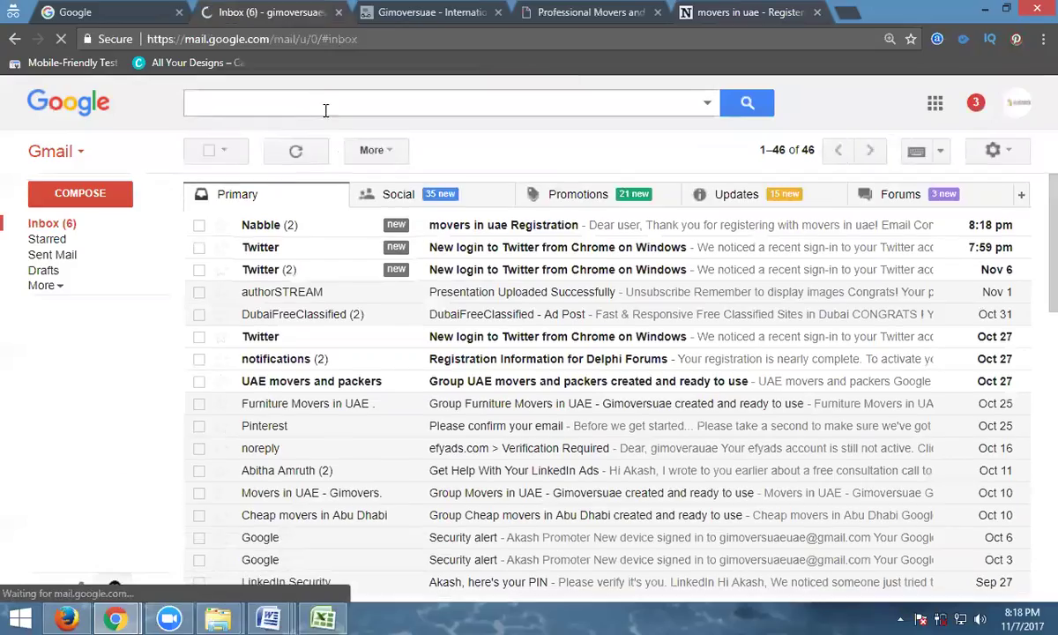
{"action": "left_click", "coordinate": [492, 228]}
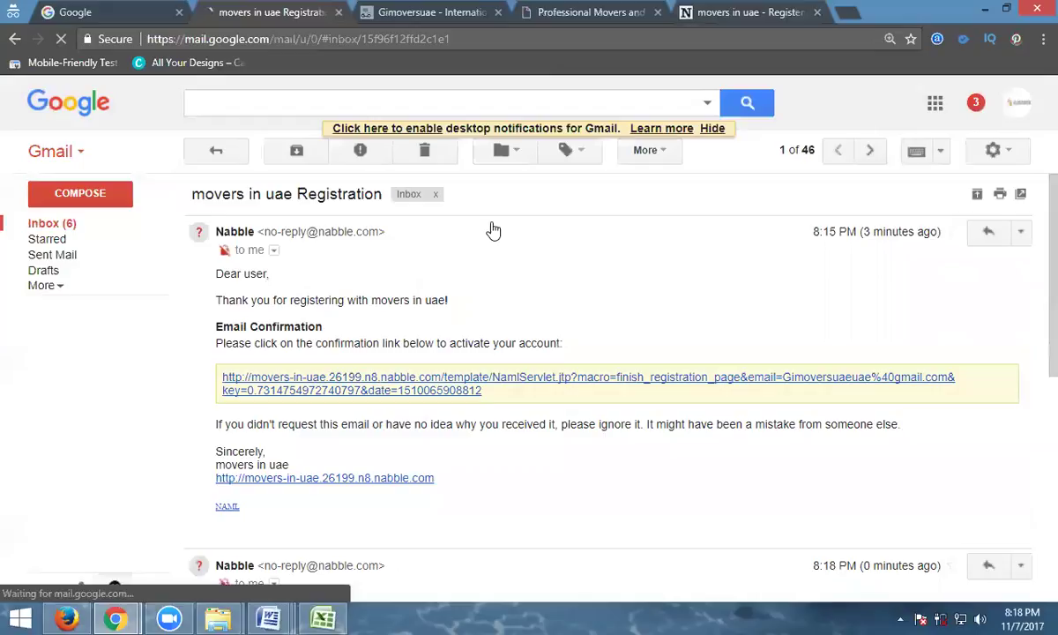
Activate the forum account through the e-mailed confirmation link, continue to the forum and open the account's own posts.
{"action": "left_click", "coordinate": [427, 380]}
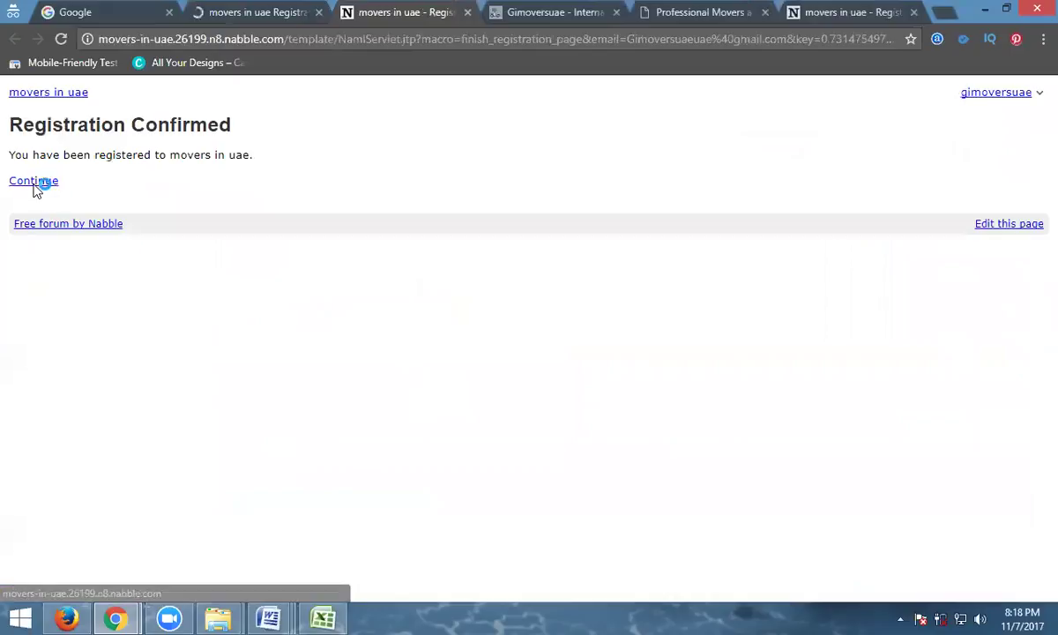
{"action": "left_click", "coordinate": [34, 182]}
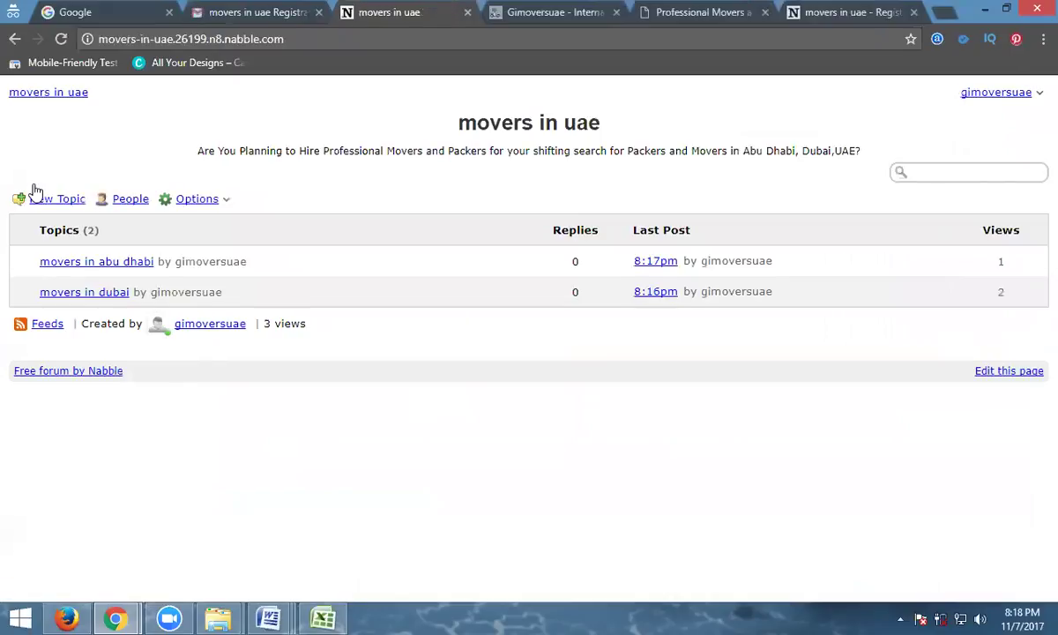
{"action": "left_click", "coordinate": [1035, 95]}
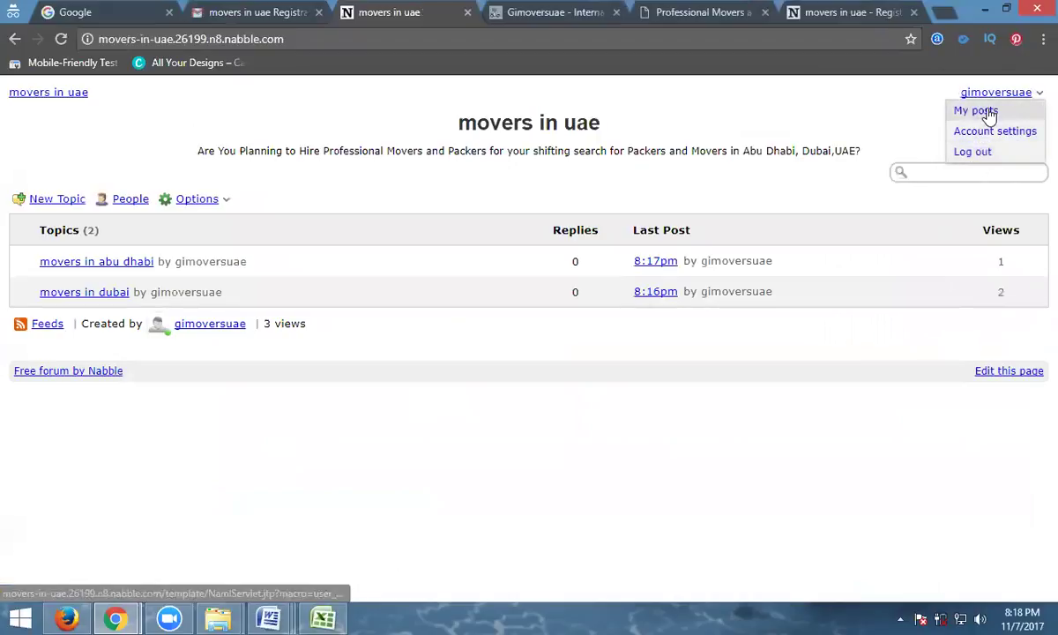
{"action": "left_click", "coordinate": [988, 110]}
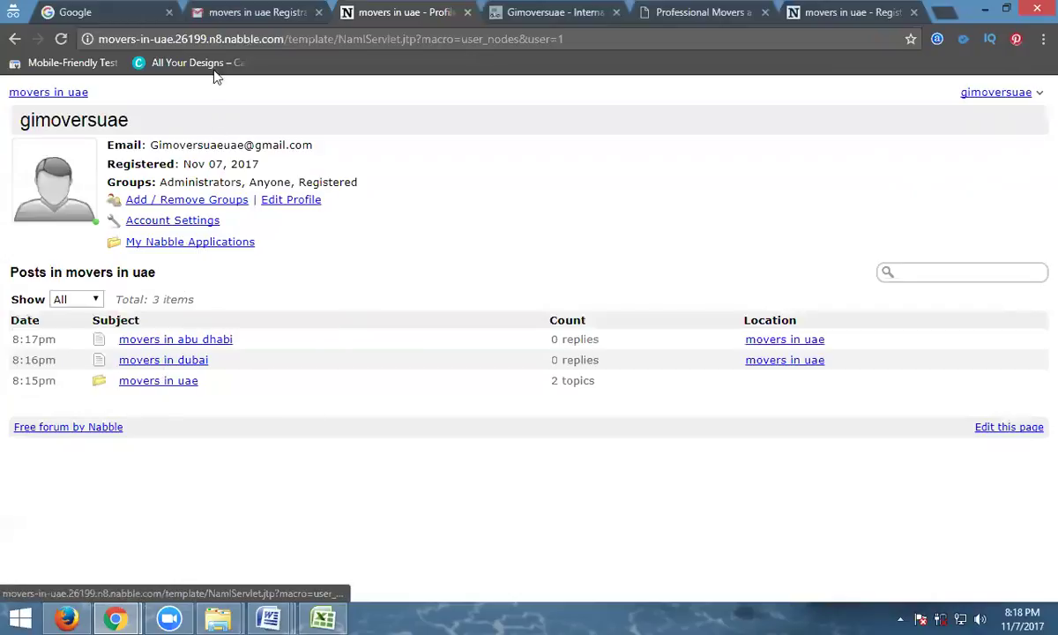
Search the web for "nabble", open the Nabble site and view its free forum creation form.
{"action": "left_click", "coordinate": [227, 39]}
{"action": "type", "text": "nabble"}
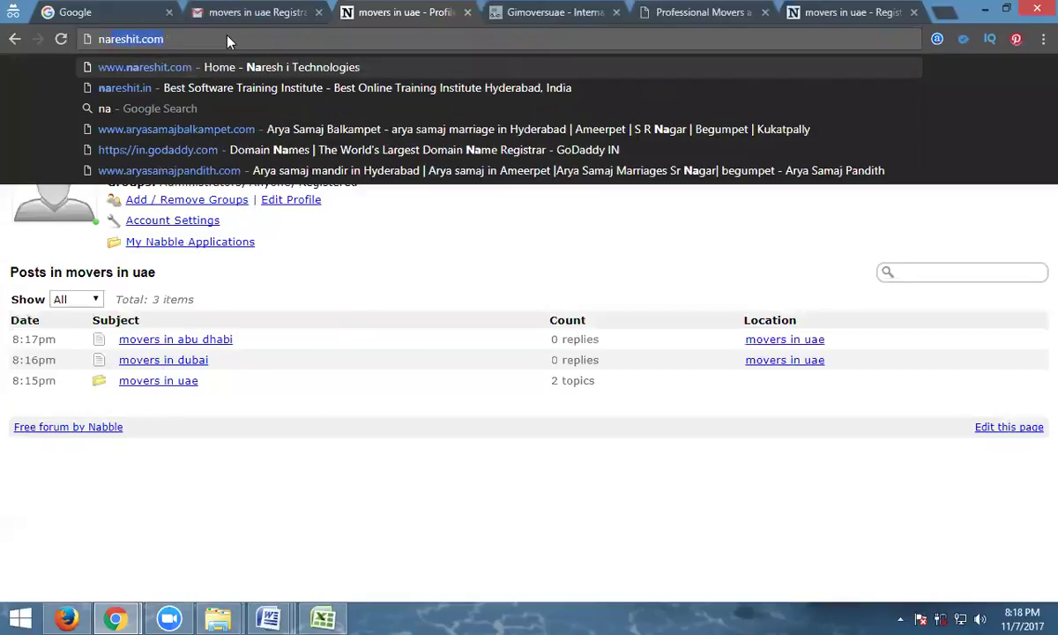
{"action": "key", "text": "Return"}
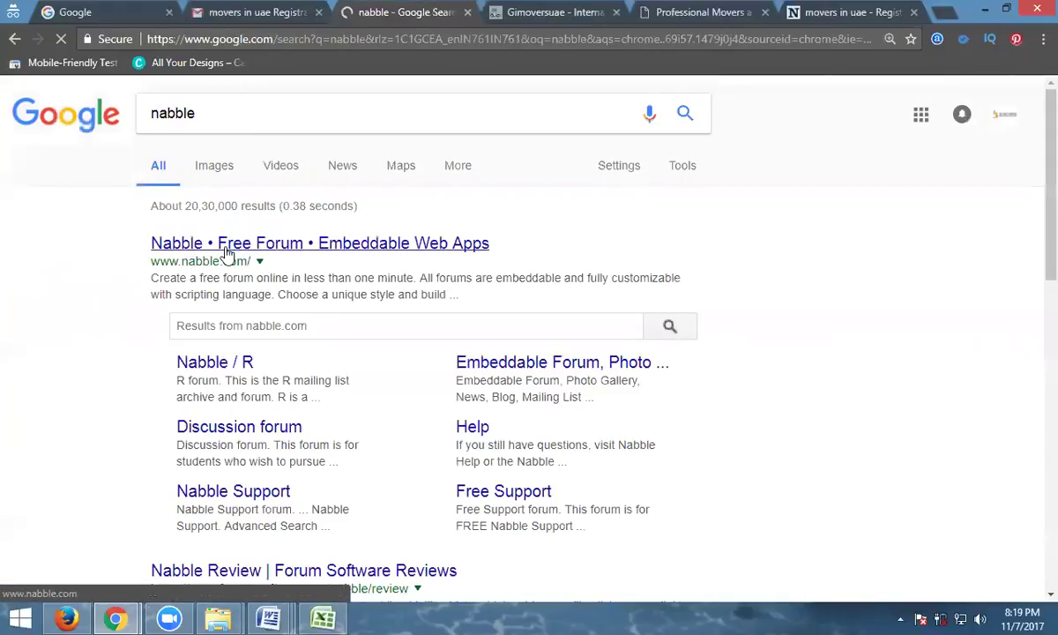
{"action": "left_click", "coordinate": [228, 253]}
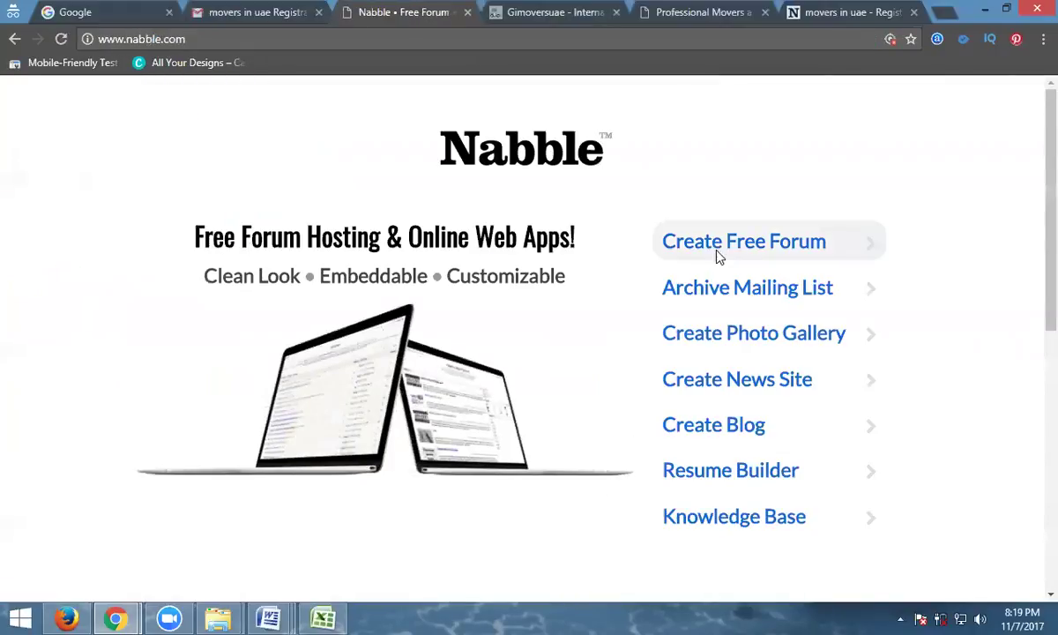
{"action": "left_click", "coordinate": [717, 250]}
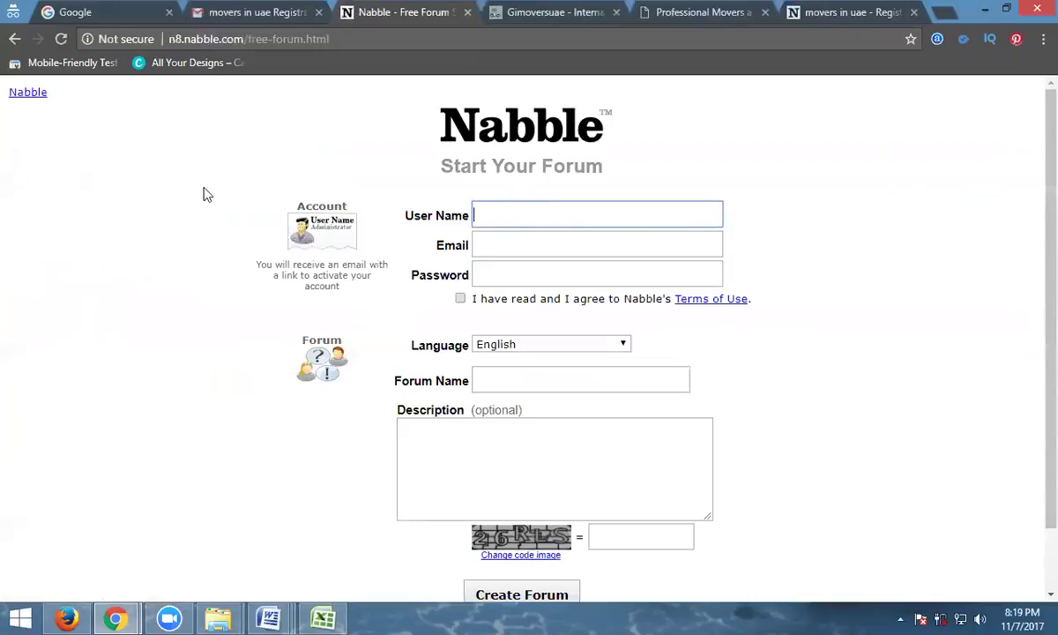
Return to the Nabble home page and look over its options.
{"action": "left_click", "coordinate": [28, 94]}
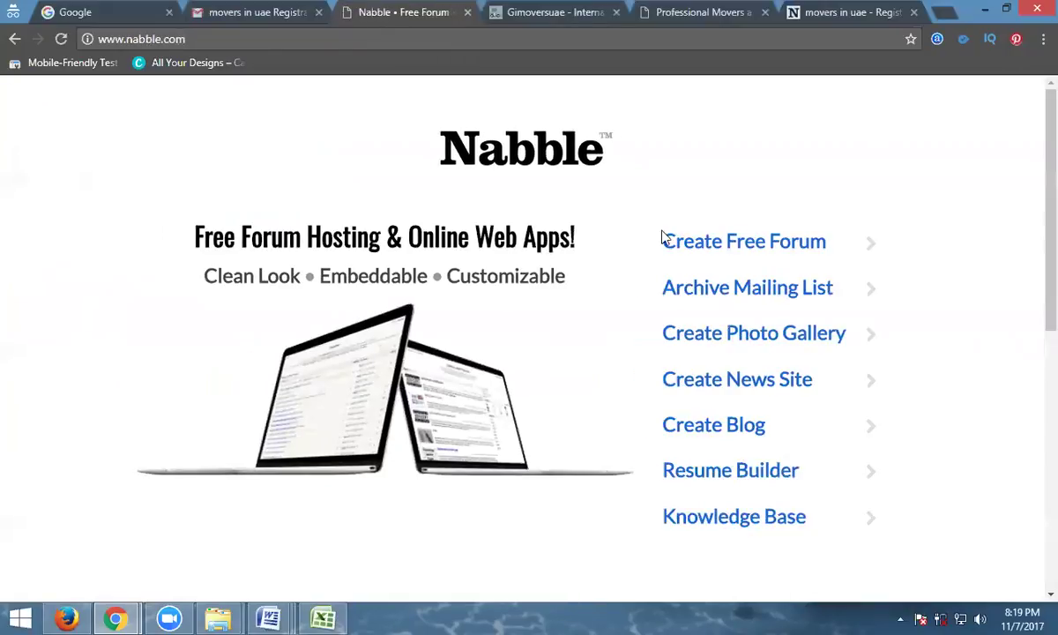
{"action": "scroll", "coordinate": [668, 238], "scroll_direction": "down", "scroll_amount": 5}
{"action": "scroll", "coordinate": [669, 236], "scroll_direction": "up", "scroll_amount": 1}
{"action": "scroll", "coordinate": [669, 236], "scroll_direction": "up", "scroll_amount": 4}
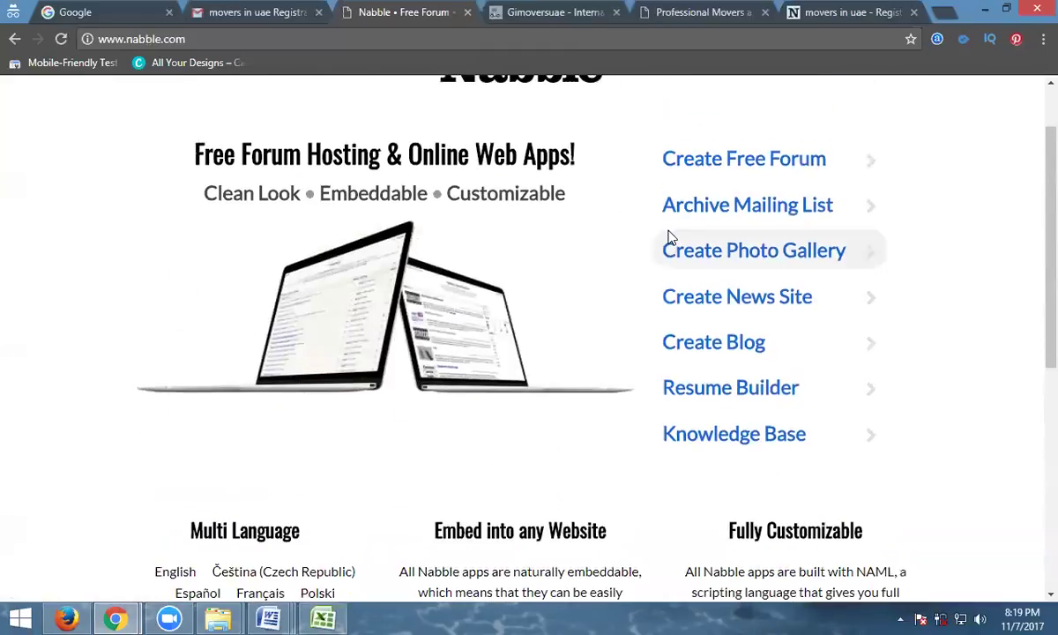
Open the "movers in uae" forum's login page and enter the account password.
{"action": "left_click", "coordinate": [790, 13]}
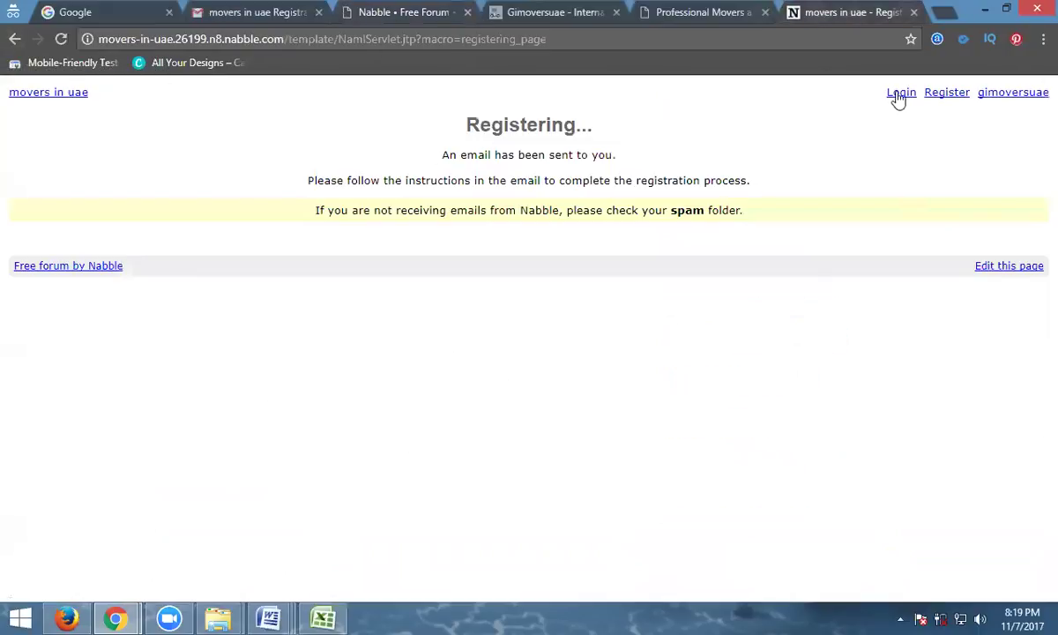
{"action": "left_click", "coordinate": [899, 96]}
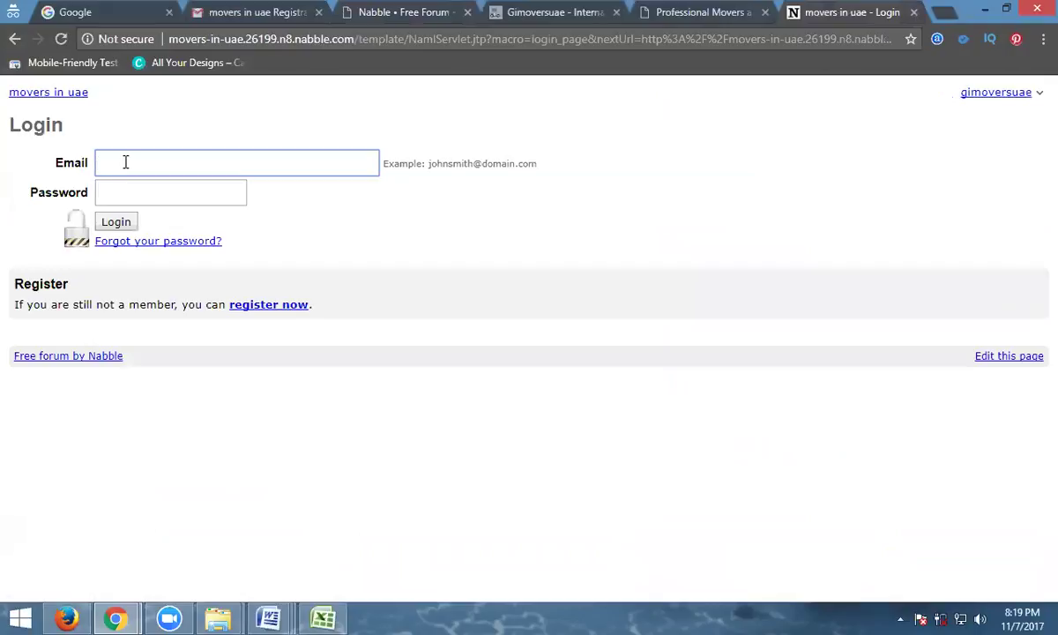
{"action": "left_click", "coordinate": [137, 187]}
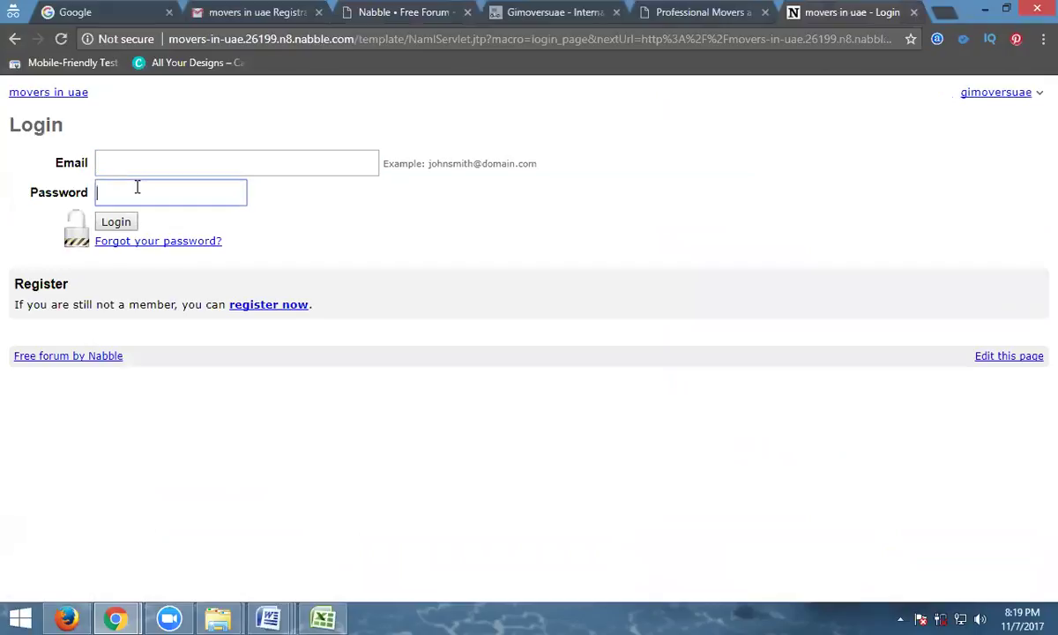
{"action": "key", "text": "ctrl+v"}
Copy the Google account's e-mail address into the forum login's Email field and submit the login.
{"action": "left_click", "coordinate": [78, 15]}
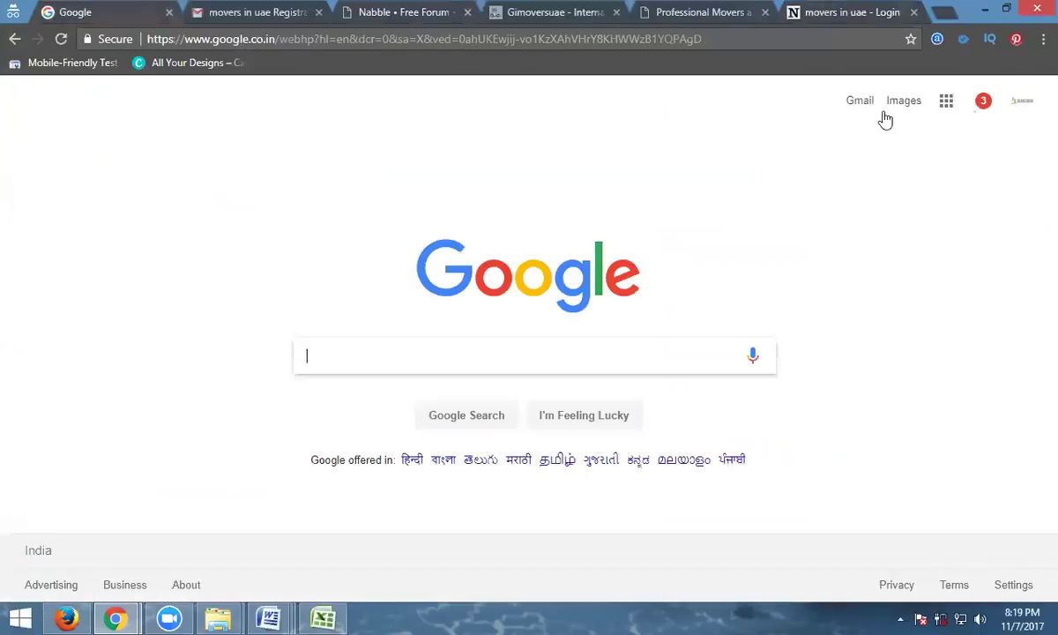
{"action": "left_click", "coordinate": [1021, 102]}
{"action": "triple_click", "coordinate": [918, 158]}
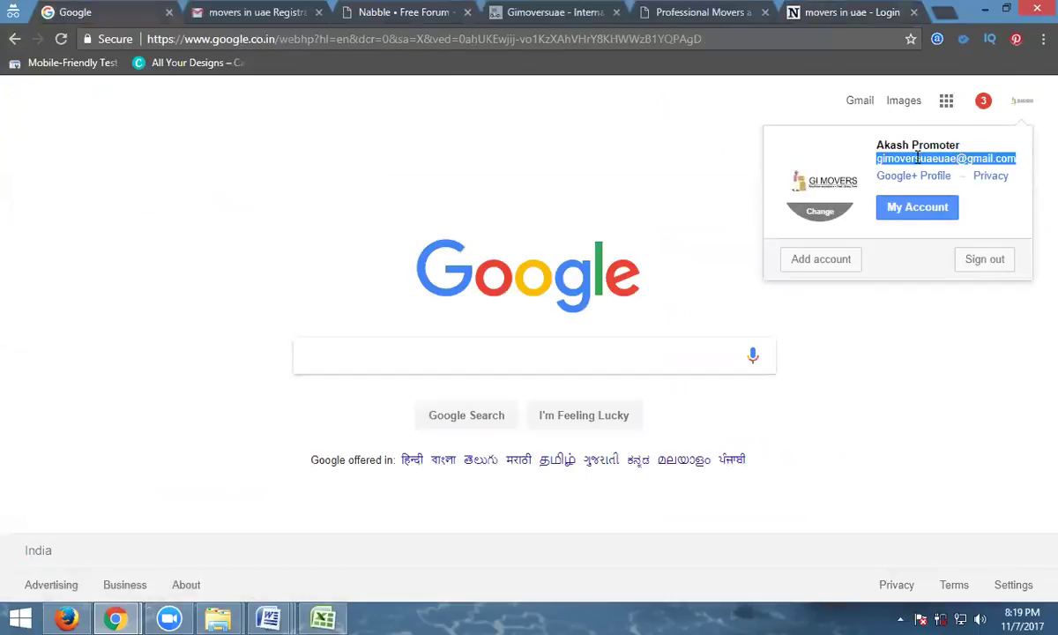
{"action": "right_click", "coordinate": [917, 163]}
{"action": "left_click", "coordinate": [915, 170]}
{"action": "left_click", "coordinate": [837, 10]}
{"action": "left_click", "coordinate": [246, 152]}
{"action": "key", "text": "ctrl+v"}
{"action": "left_click", "coordinate": [116, 219]}
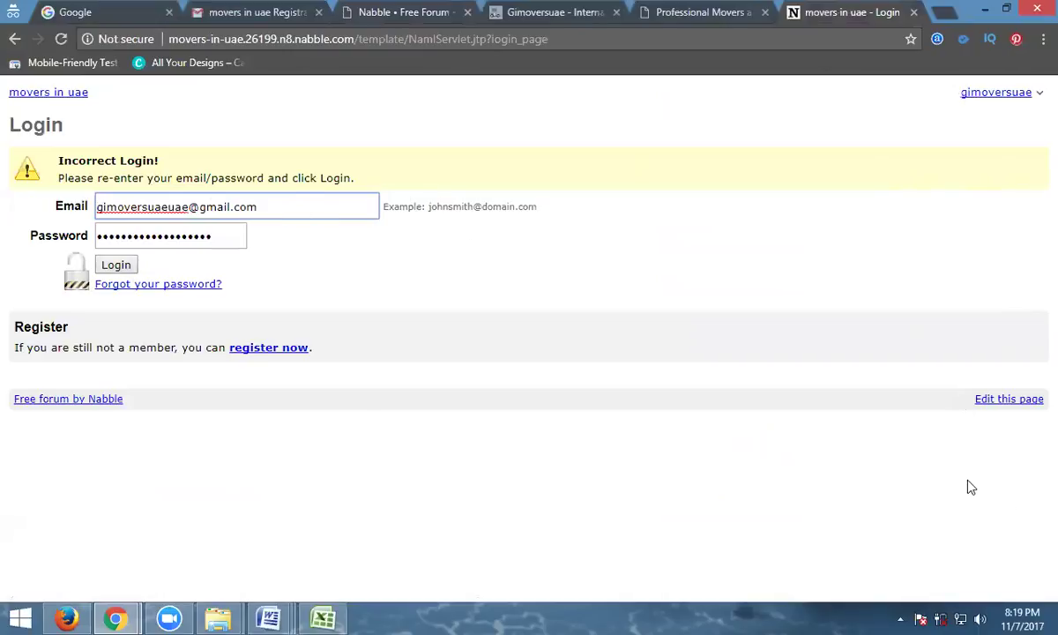
Re-enter the account password on the forum login page and submit the login again.
{"action": "left_click", "coordinate": [223, 240]}
{"action": "double_click", "coordinate": [224, 243]}
{"action": "left_click", "coordinate": [214, 240]}
{"action": "left_click", "coordinate": [123, 267]}
Return to the Gmail inbox and check the Updates category for Nabble messages.
{"action": "left_click", "coordinate": [208, 13]}
{"action": "left_click", "coordinate": [84, 226]}
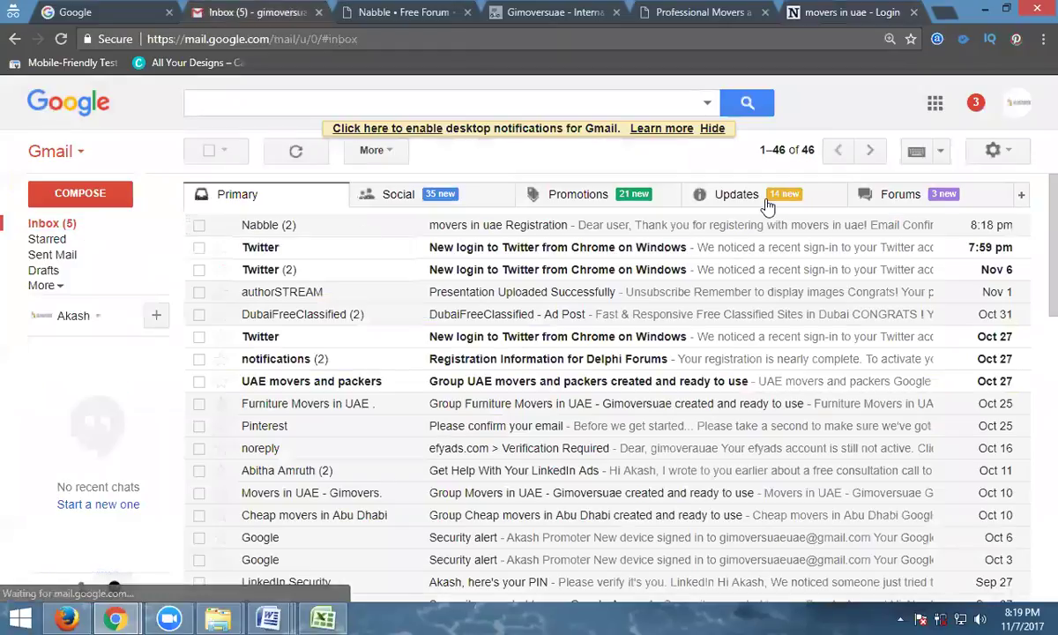
{"action": "left_click", "coordinate": [767, 204]}
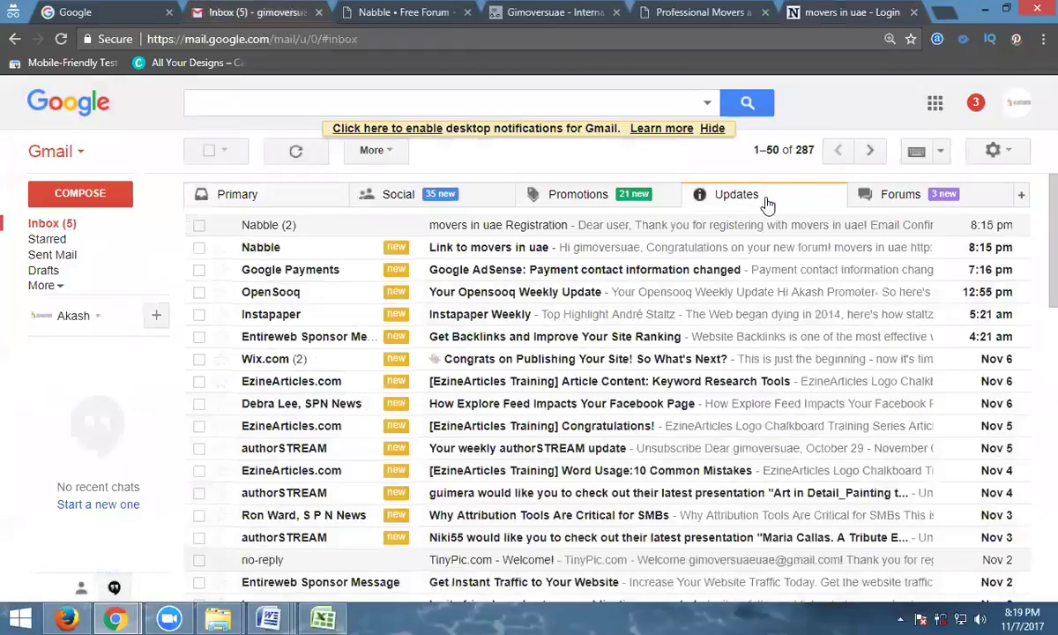